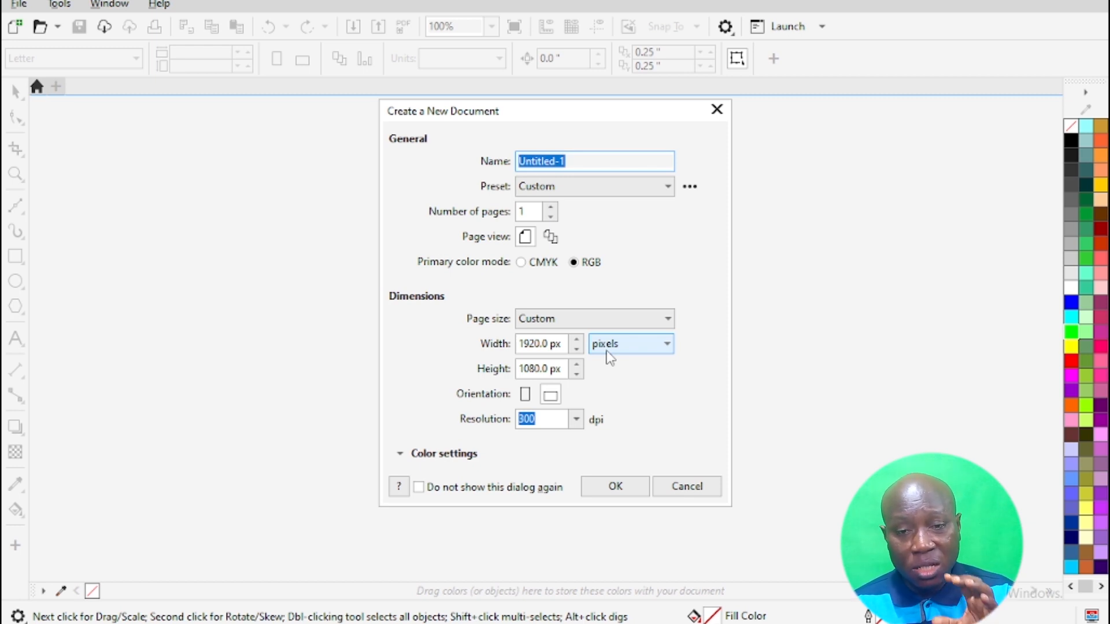
- Create a one-page RGB document of 1920 × 1080 px at 300 dpi
click(613, 486)
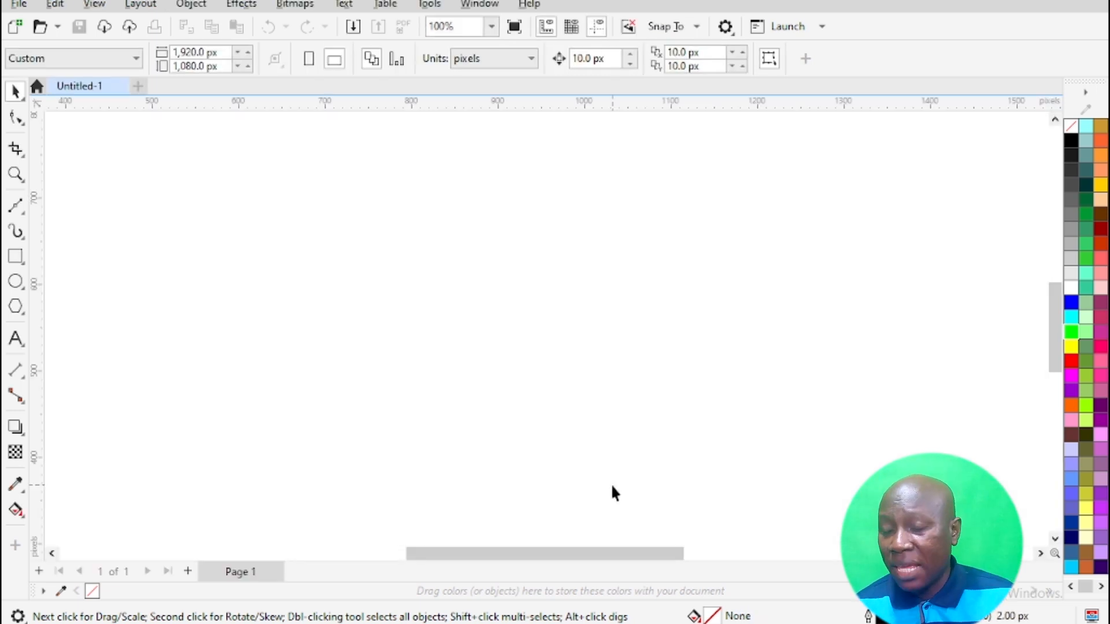
scroll(590, 380, down, 1)
scroll(590, 380, down, 2)
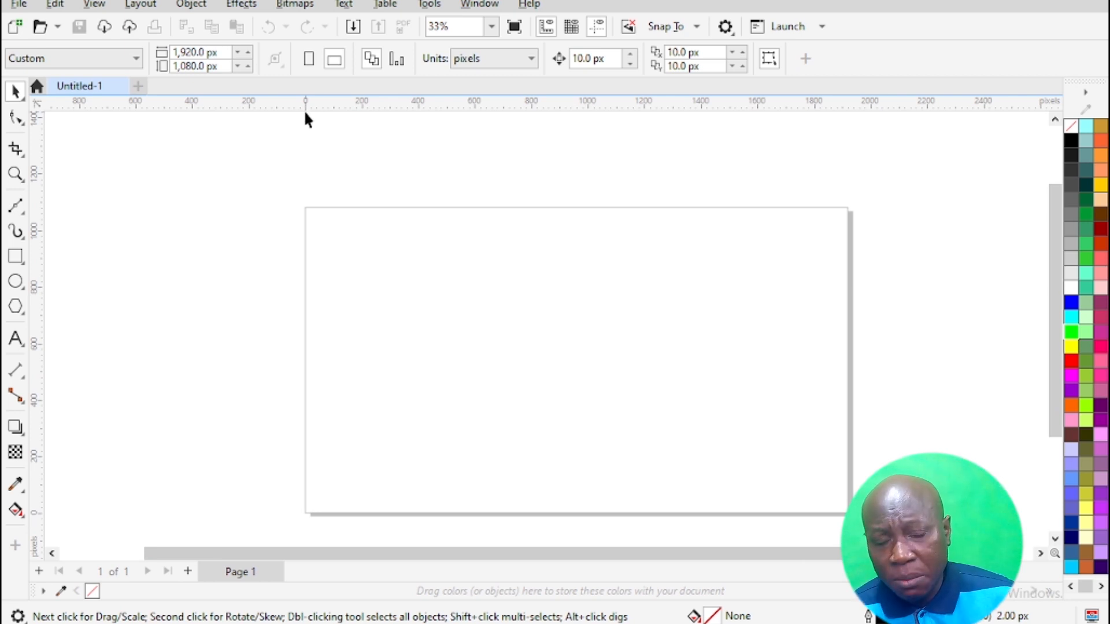
- Draw a rectangle about 1,915 × 1,077 px covering the page and center it on the page
click(16, 256)
drag(307, 209, 847, 513)
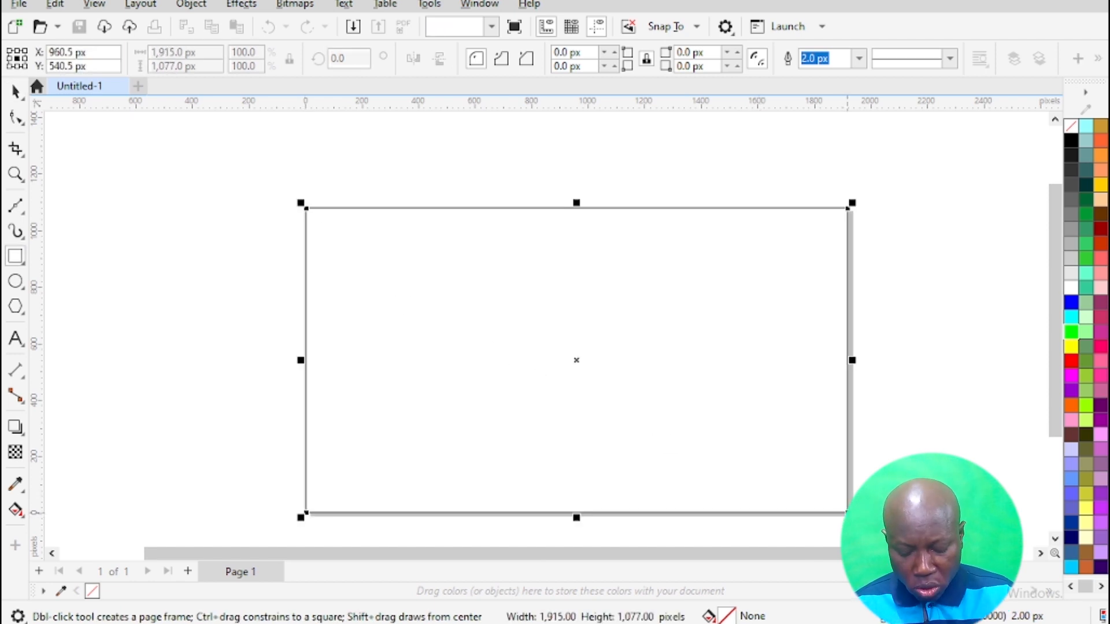
click(16, 92)
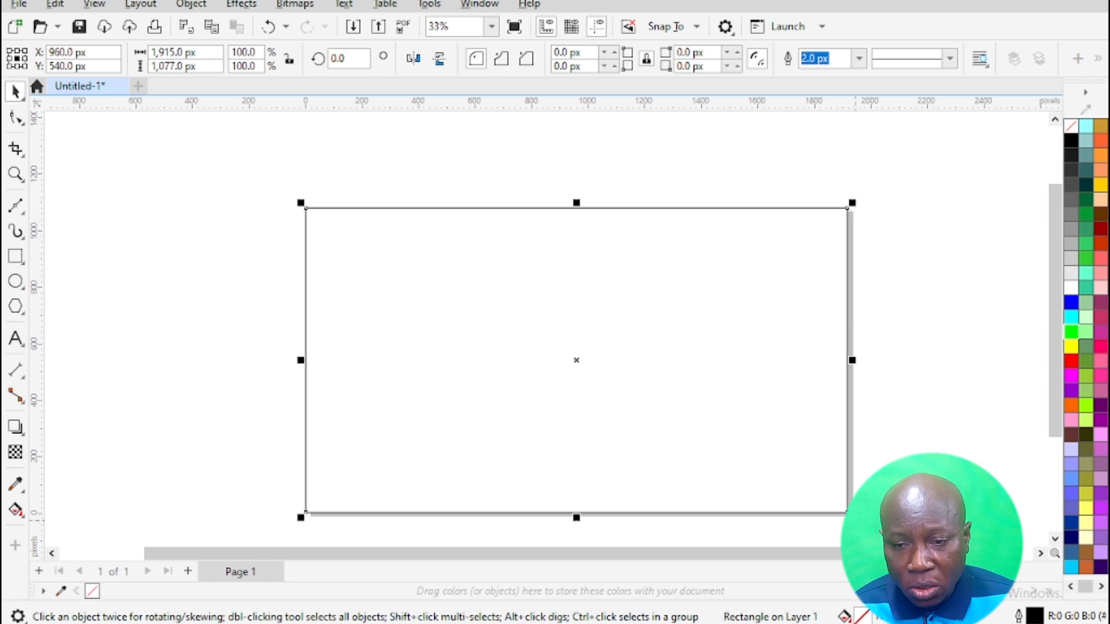
- Shrink the rectangle around the page center to about 92 px wide and stretch a copy upward to about 1,051 px tall
drag(853, 518, 580, 134)
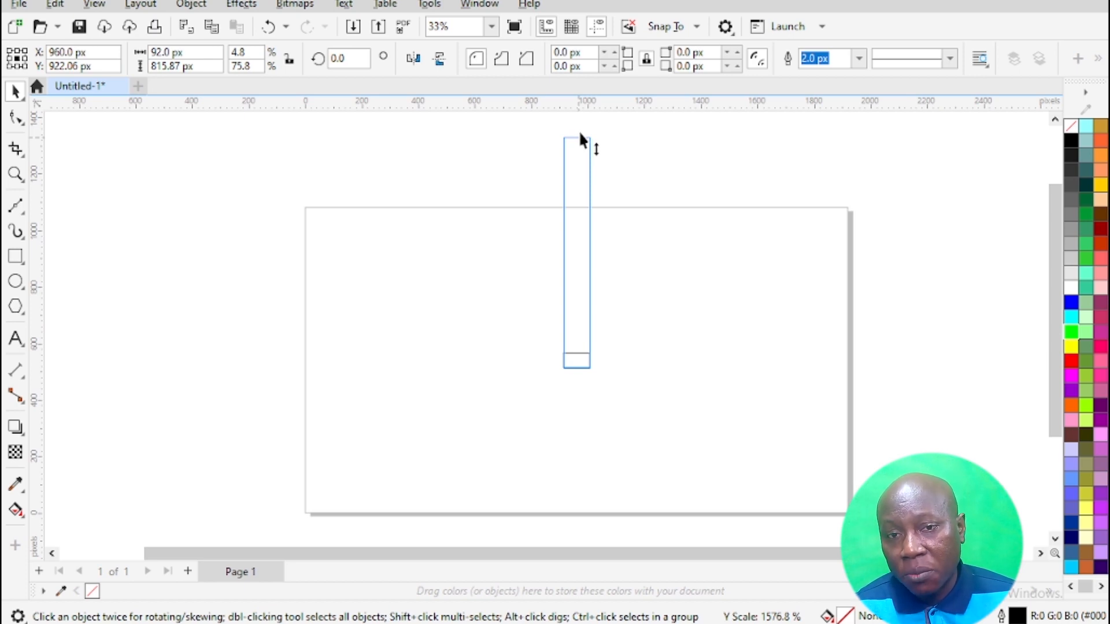
drag(581, 134, 579, 119)
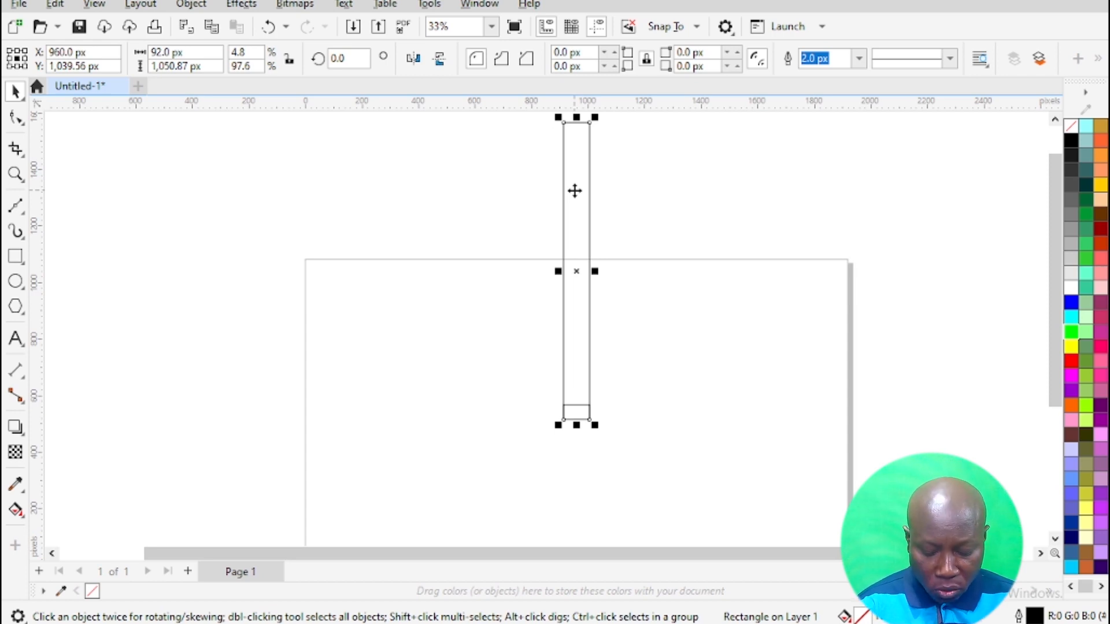
- Convert the tall strip to curves and move its two bottom nodes inward to form a narrow tapered ray
click(202, 7)
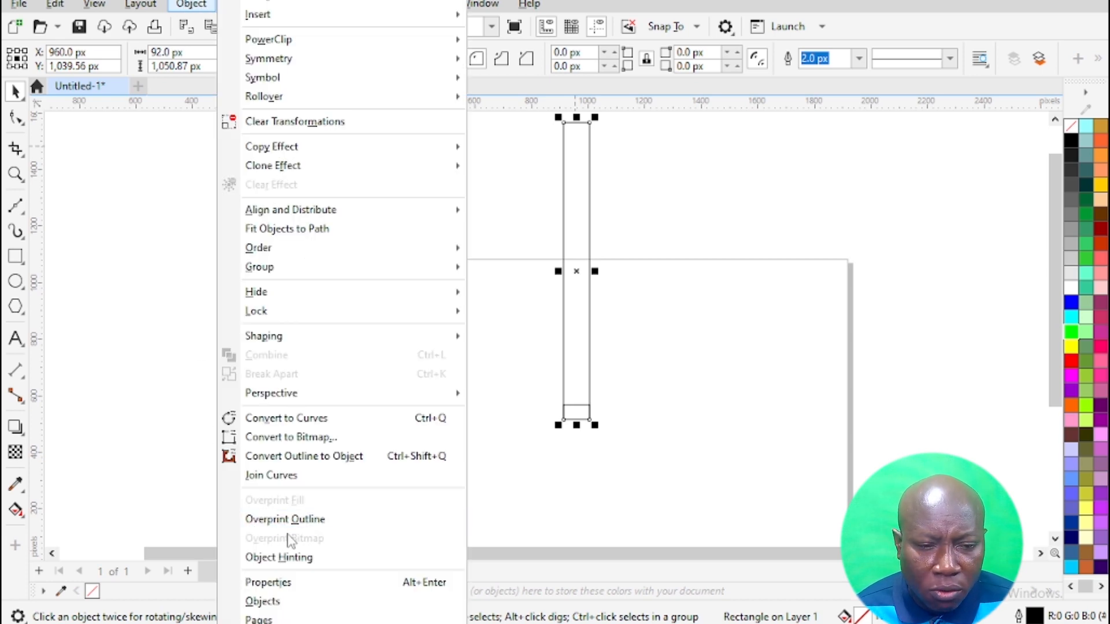
click(328, 419)
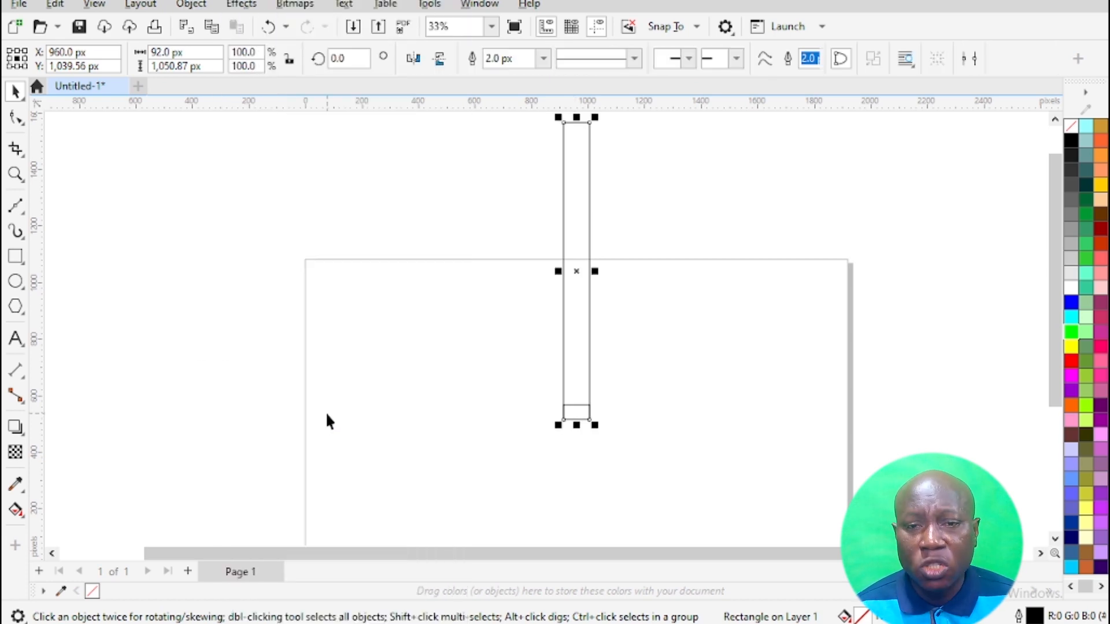
click(16, 118)
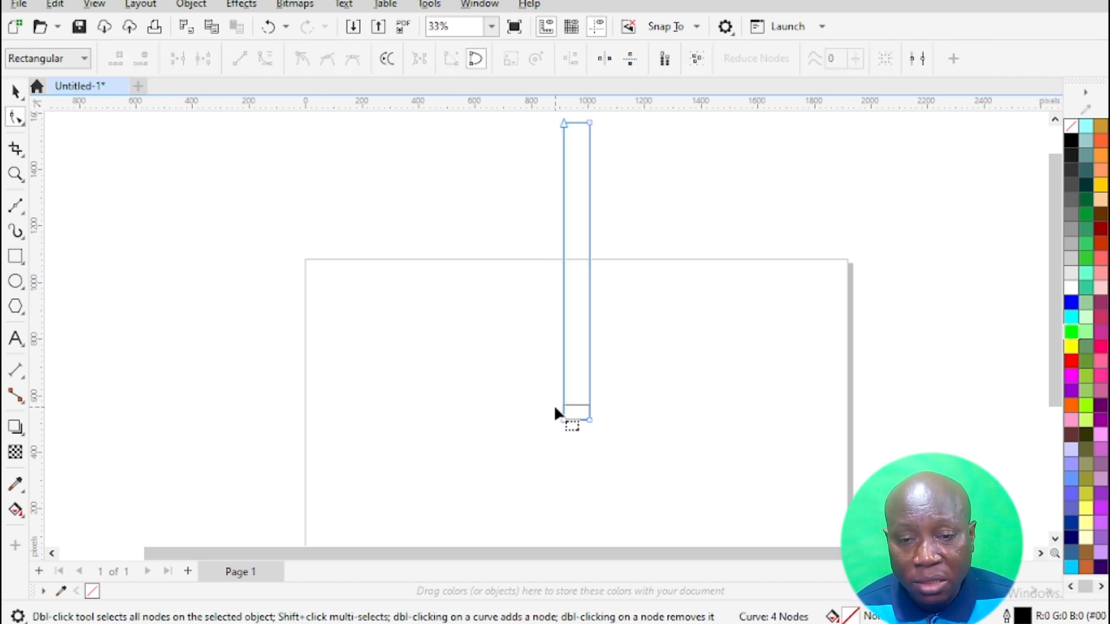
click(564, 392)
drag(565, 420, 586, 424)
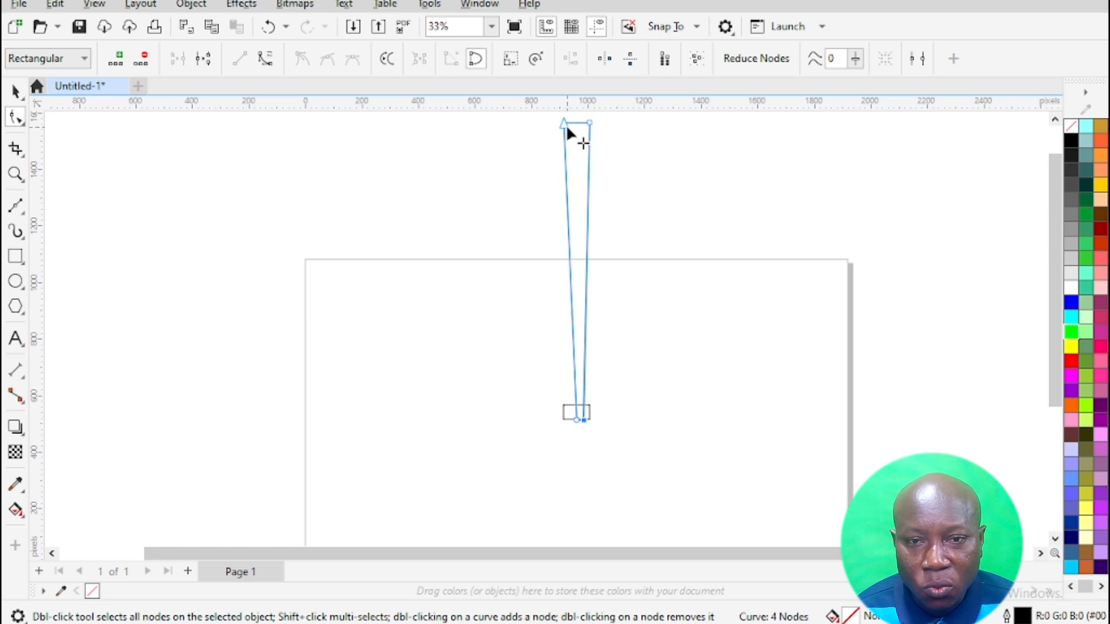
- Fill the tapered ray with yellow and remove its outline
click(1075, 348)
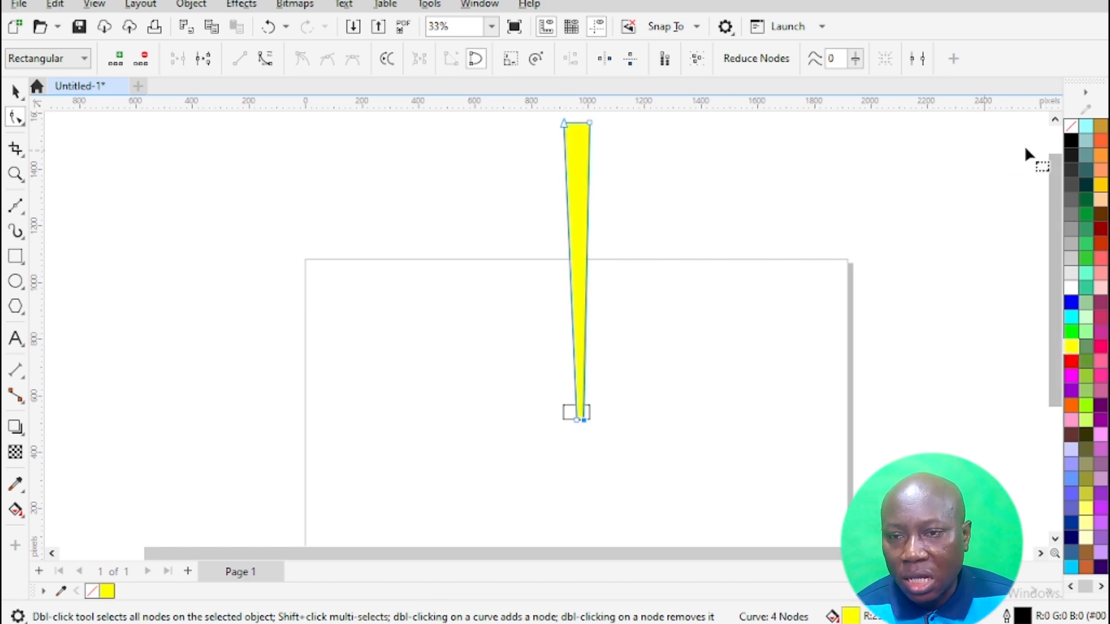
right_click(1074, 139)
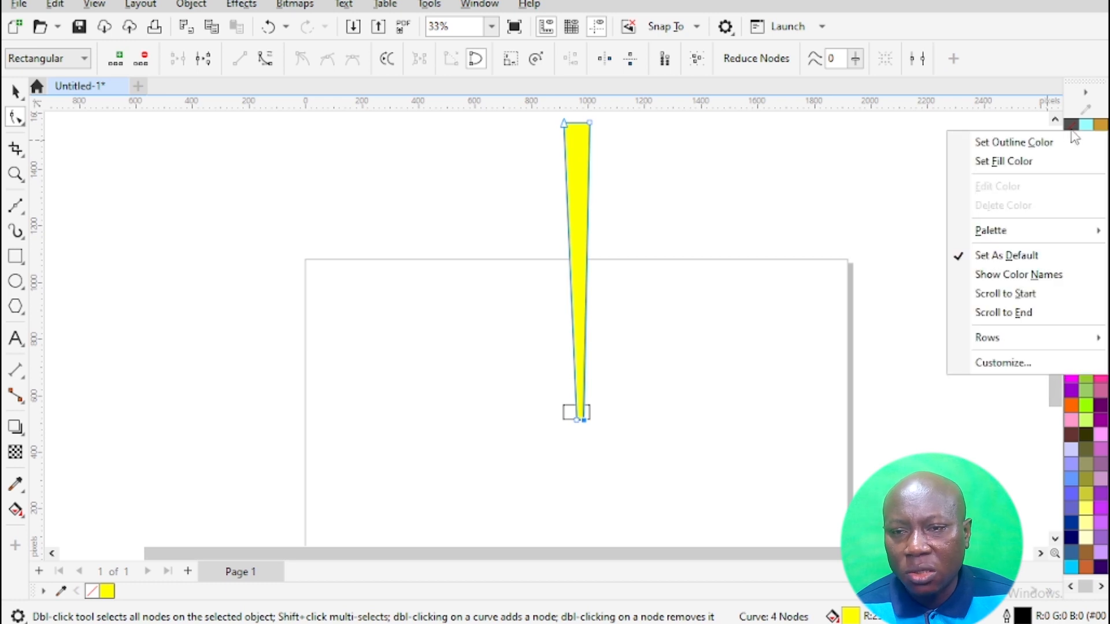
click(1023, 142)
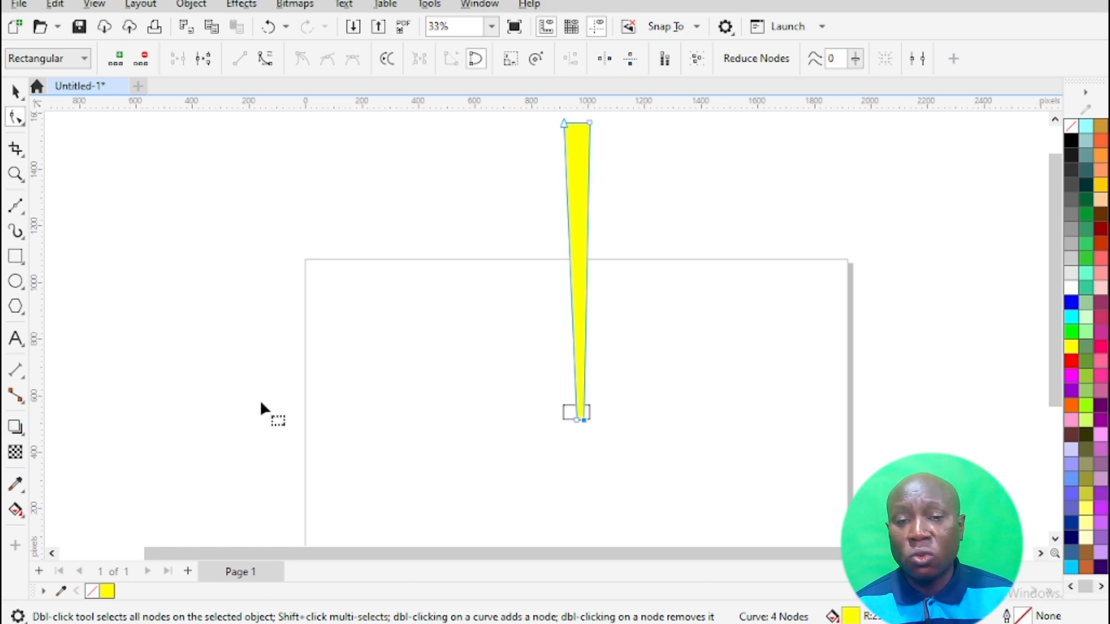
- Apply a fountain transparency along the ray, opaque at the narrow base and fading out at the wide top
click(15, 455)
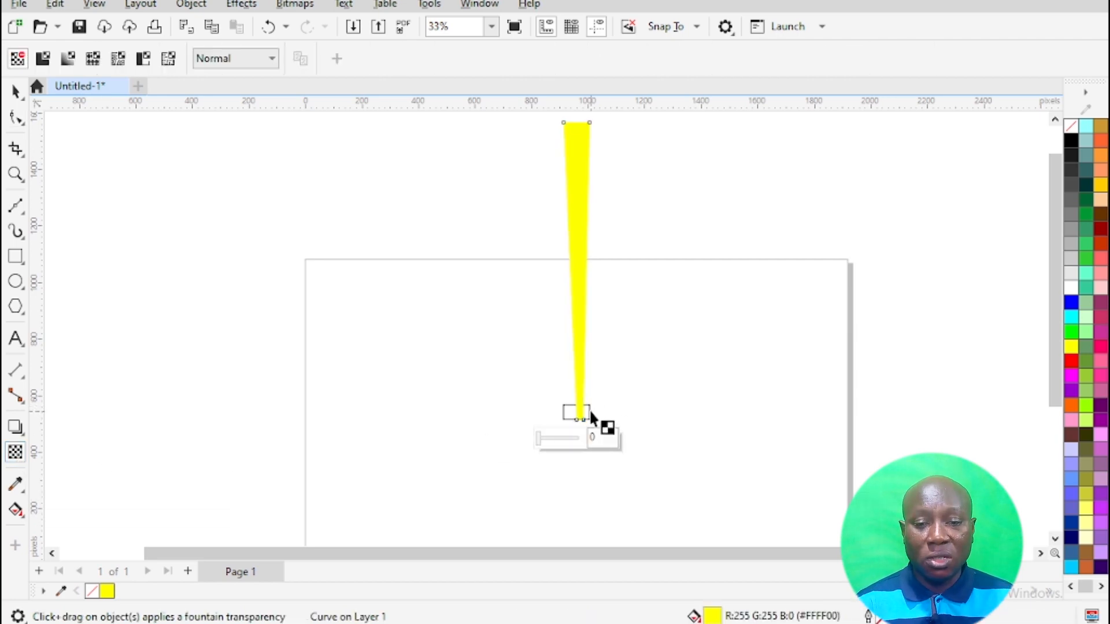
drag(584, 414, 578, 130)
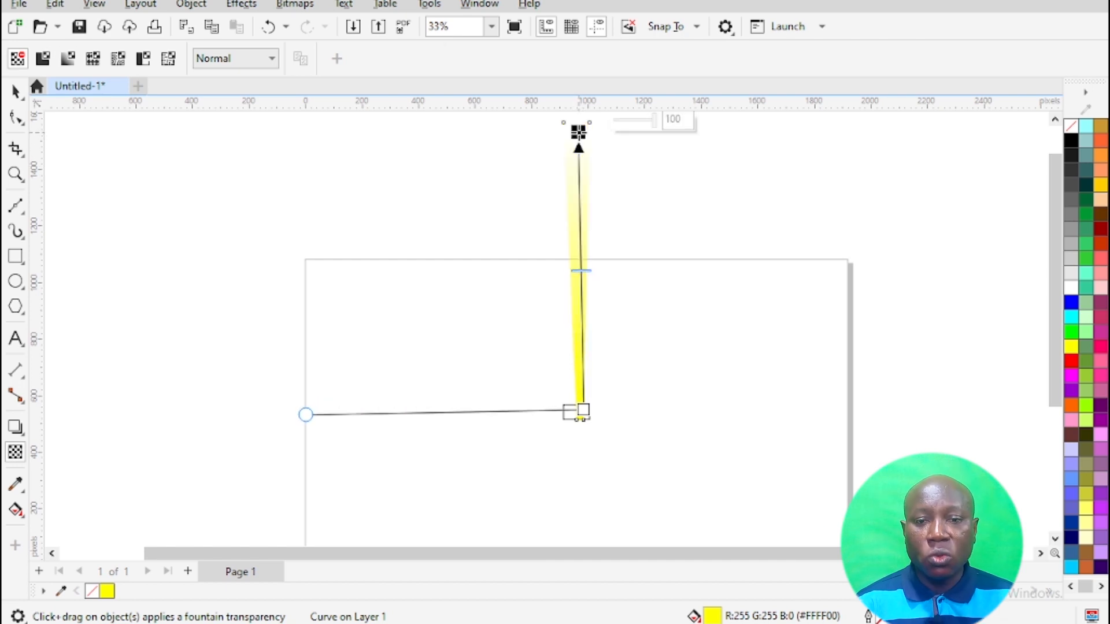
click(16, 92)
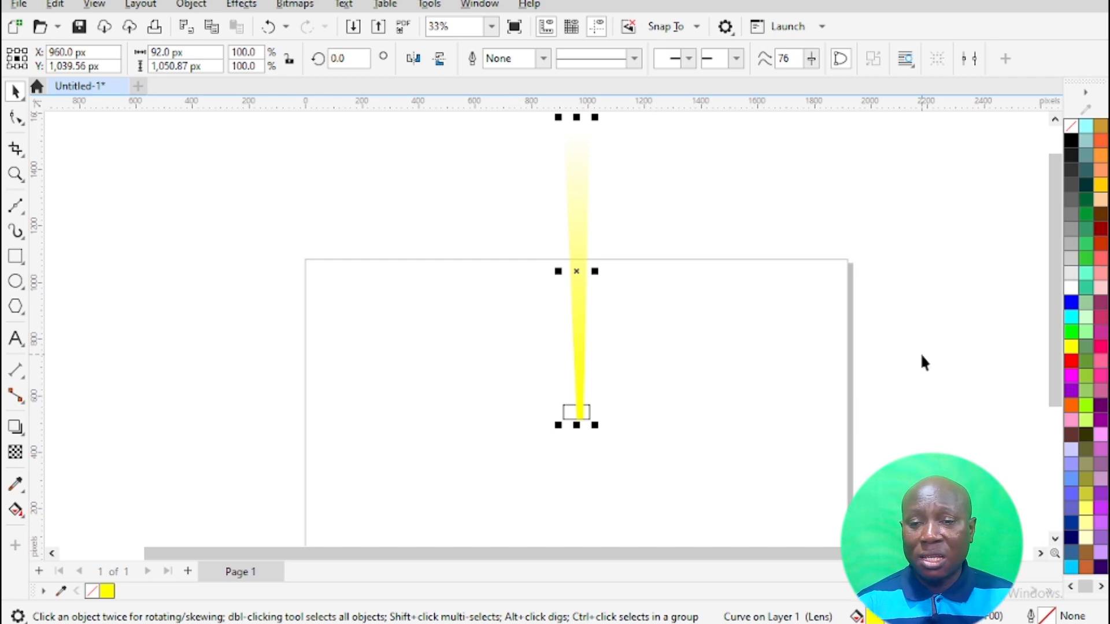
scroll(922, 355, down, 1)
click(817, 410)
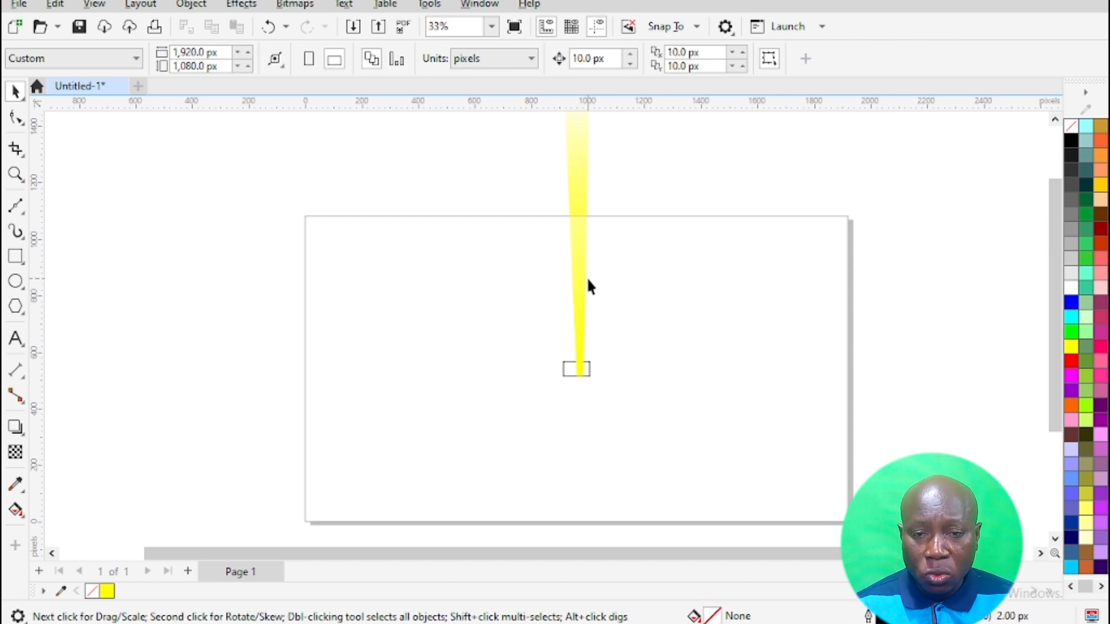
- Move the ray's rotation center to its narrow base and rotate a copy about 11.5 degrees counterclockwise around it
click(582, 322)
click(579, 261)
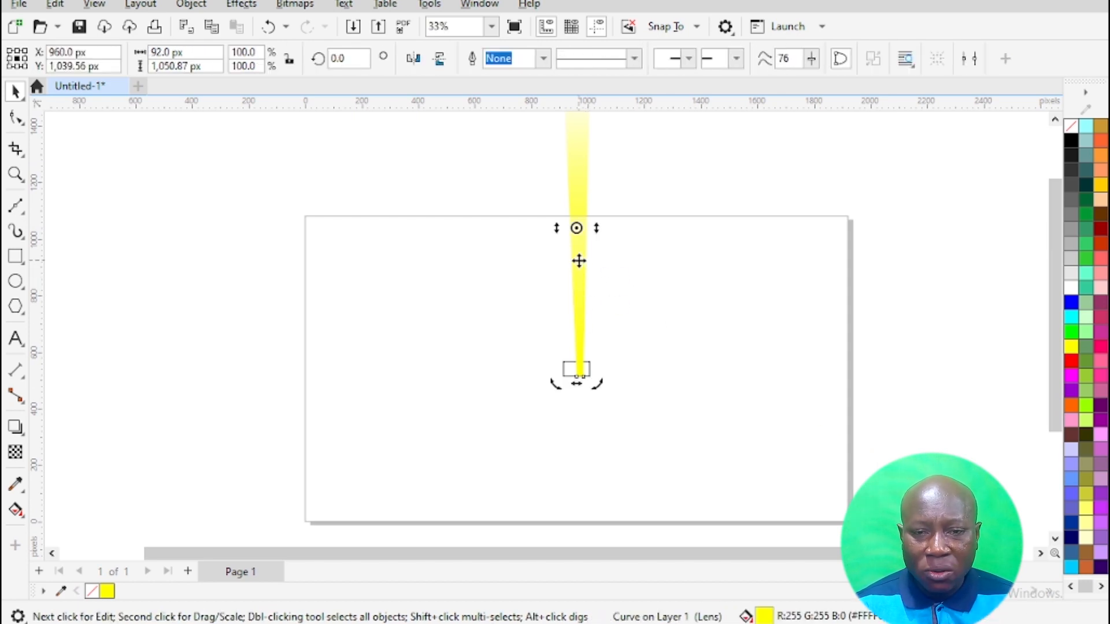
drag(578, 229, 580, 377)
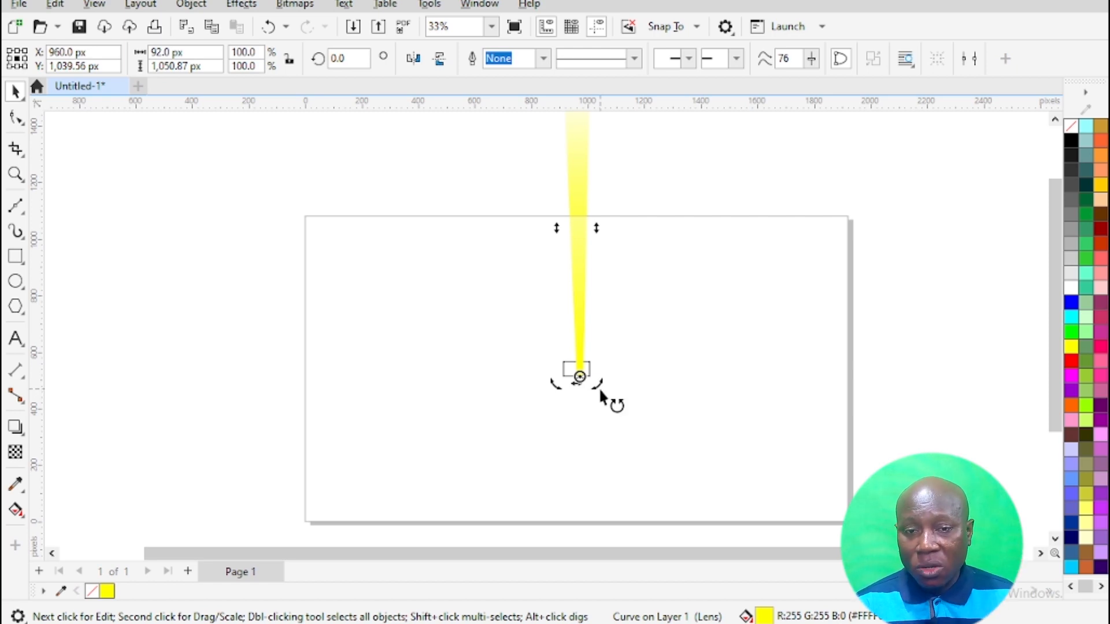
drag(601, 394, 610, 380)
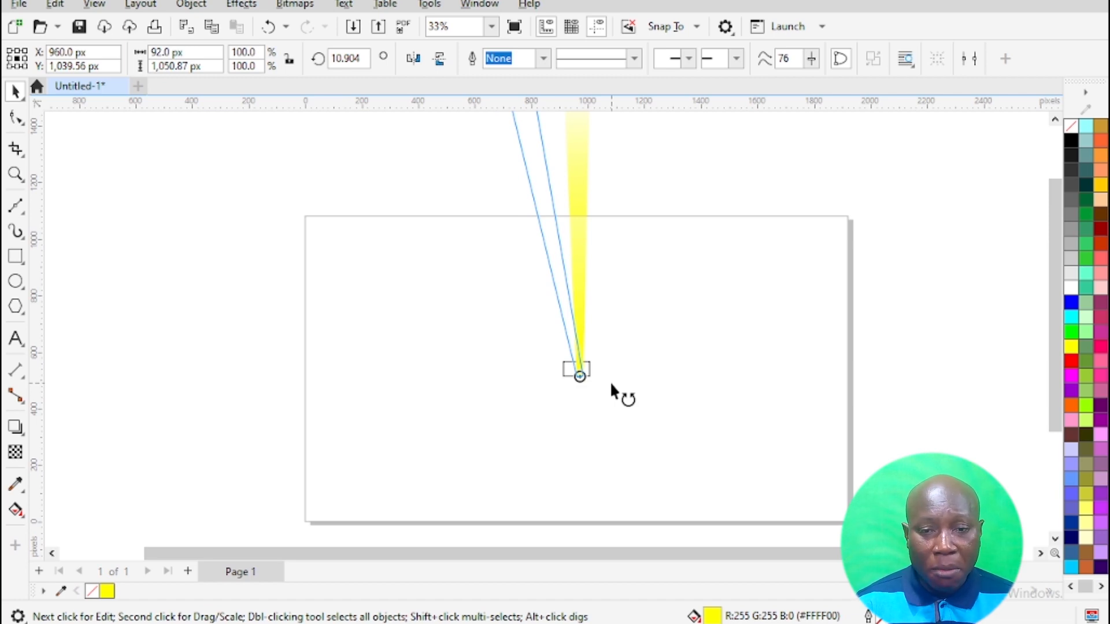
drag(611, 385, 614, 390)
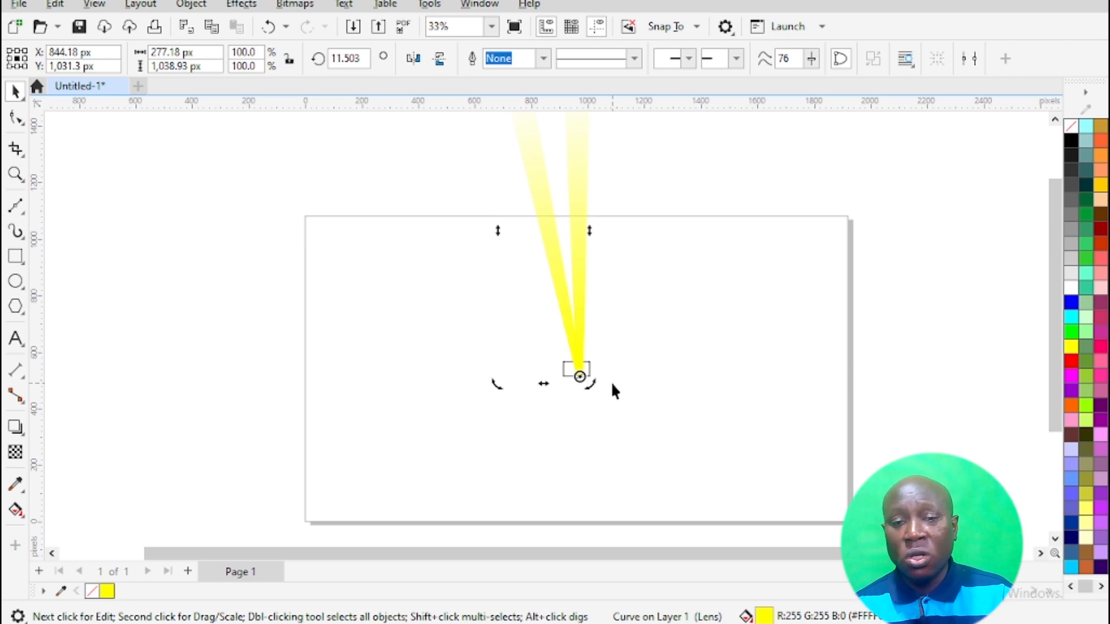
- Repeat the rotated duplication around the base point until the rays complete a full circle
key(ctrl+r)
key(ctrl+r)
key(ctrl+r)
key(ctrl+r)
key(ctrl+r)
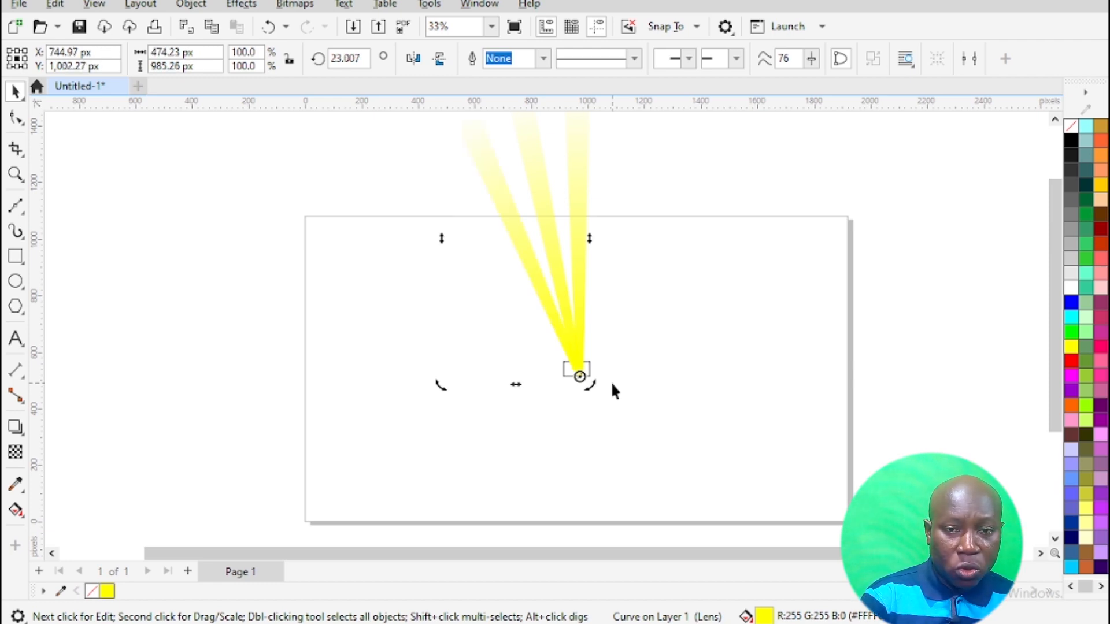
key(ctrl+r)
key(ctrl+r)
key(ctrl+r)
key(ctrl+r)
key(ctrl+r)
key(ctrl+r)
key(ctrl+r)
key(ctrl+r)
key(ctrl+r)
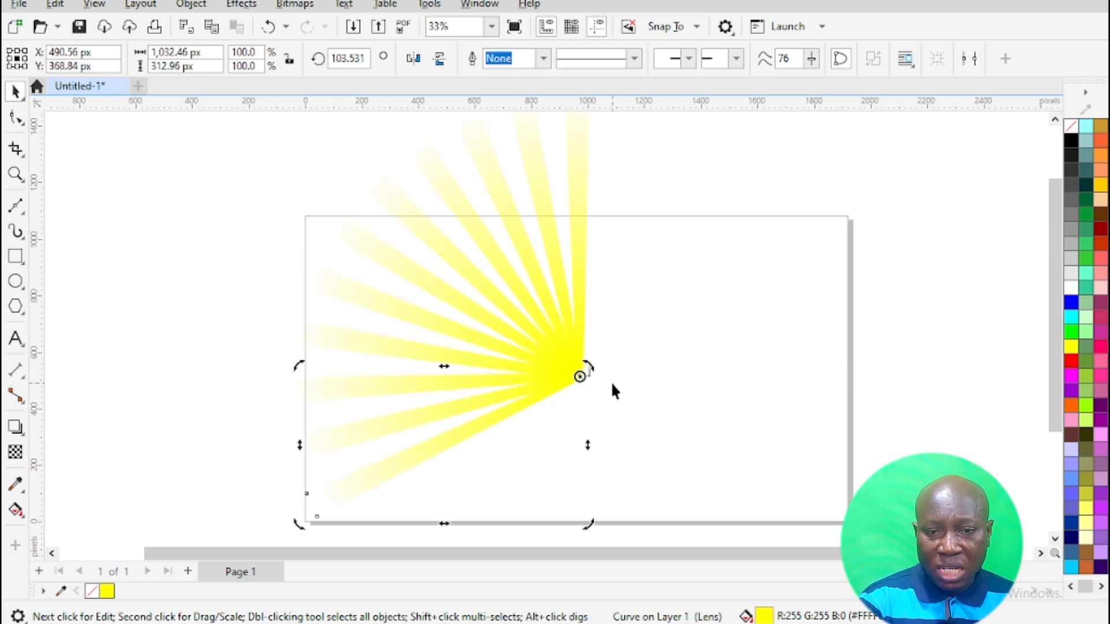
key(ctrl+r)
key(ctrl+r)
key(ctrl+r)
key(ctrl+r)
key(ctrl+r)
key(ctrl+r)
key(ctrl+r)
key(ctrl+r)
key(ctrl+r)
key(ctrl+r)
key(ctrl+r)
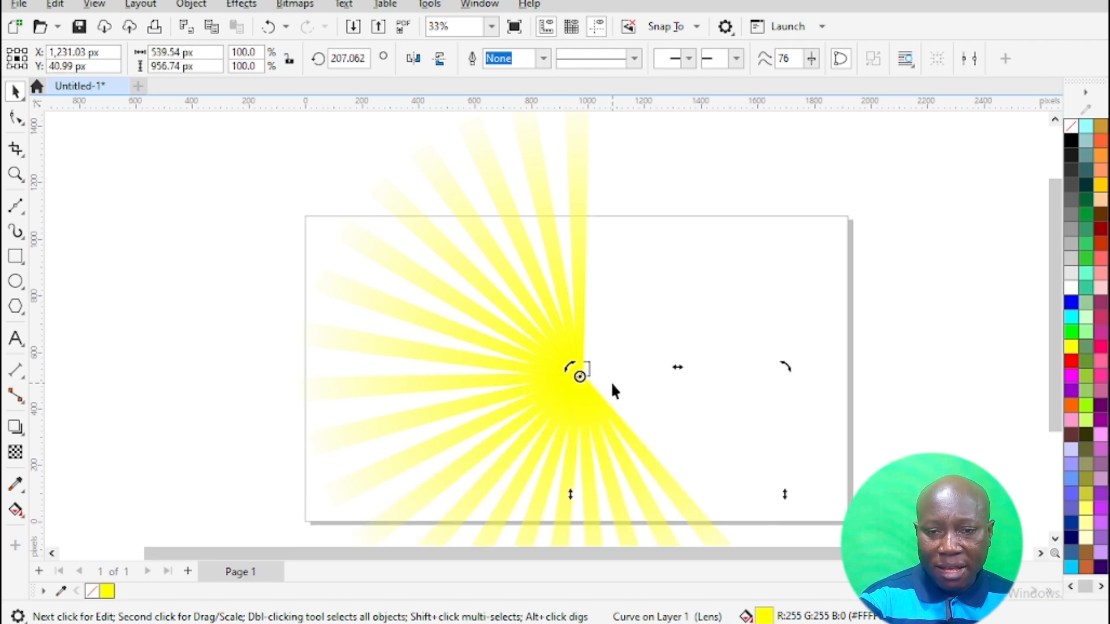
key(ctrl+r)
key(ctrl+r)
key(ctrl+r)
key(ctrl+r)
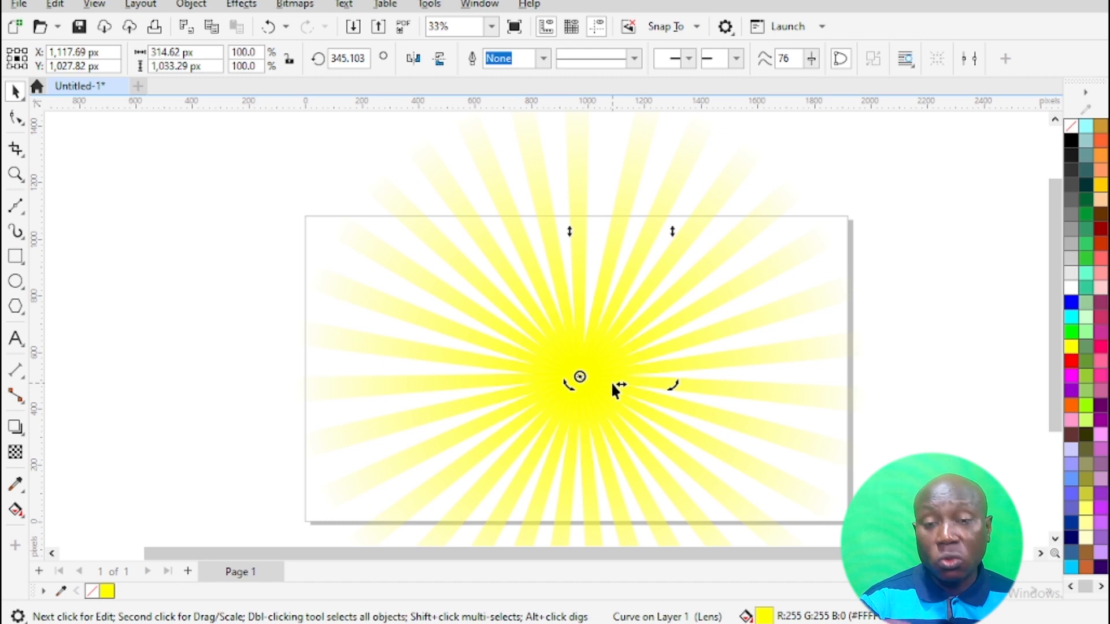
- Group the selected rays and enlarge the group proportionally to about 2,456 × 2,338 px
scroll(615, 390, down, 2)
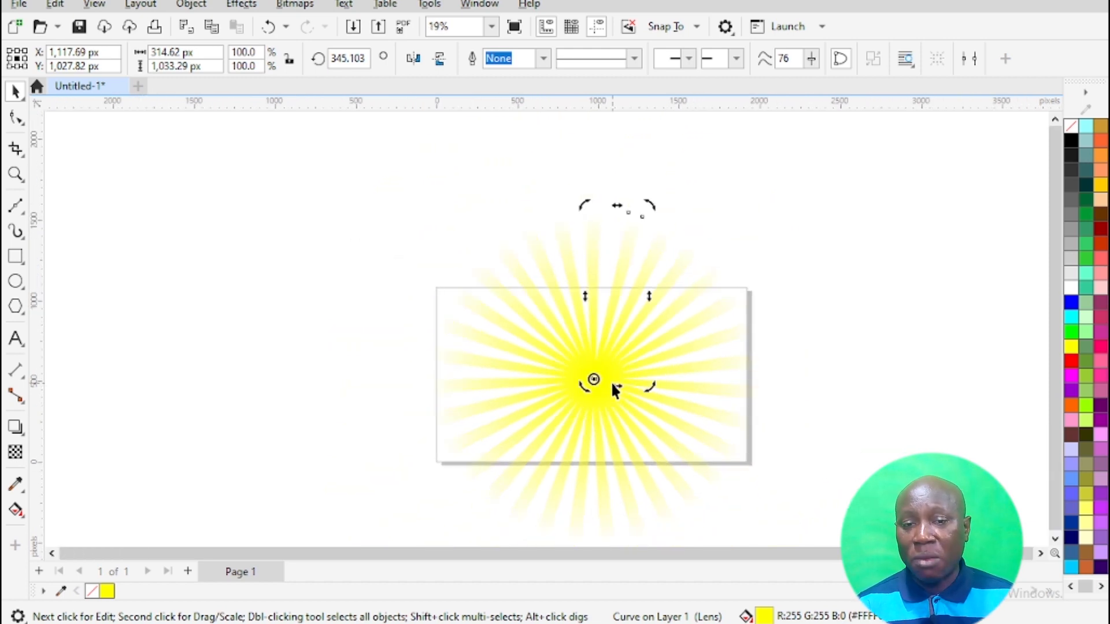
drag(303, 147, 877, 535)
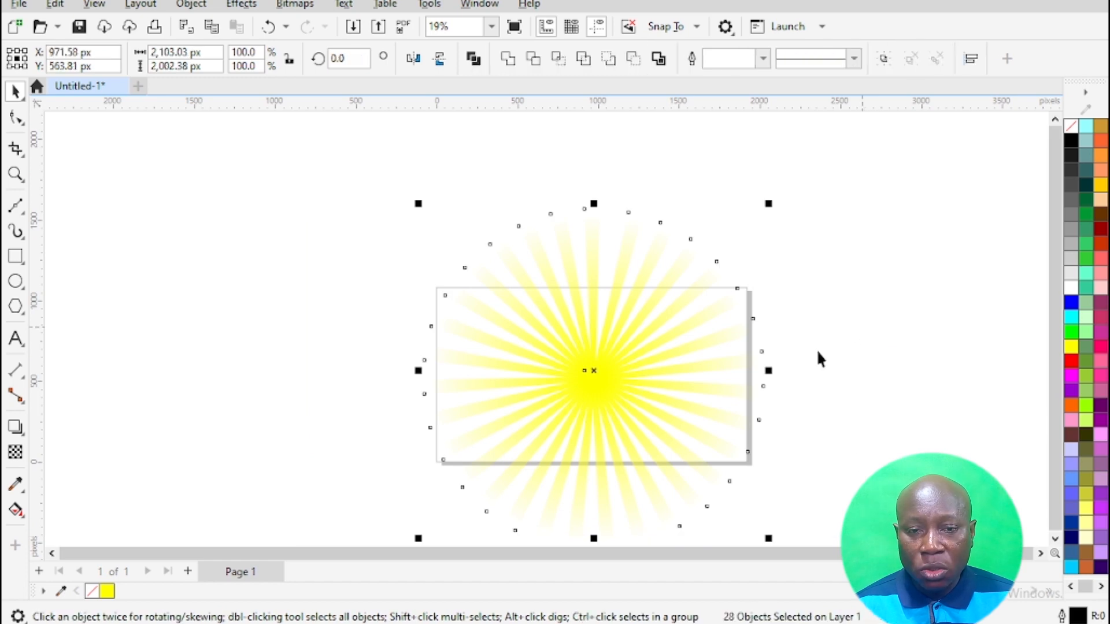
key(ctrl+g)
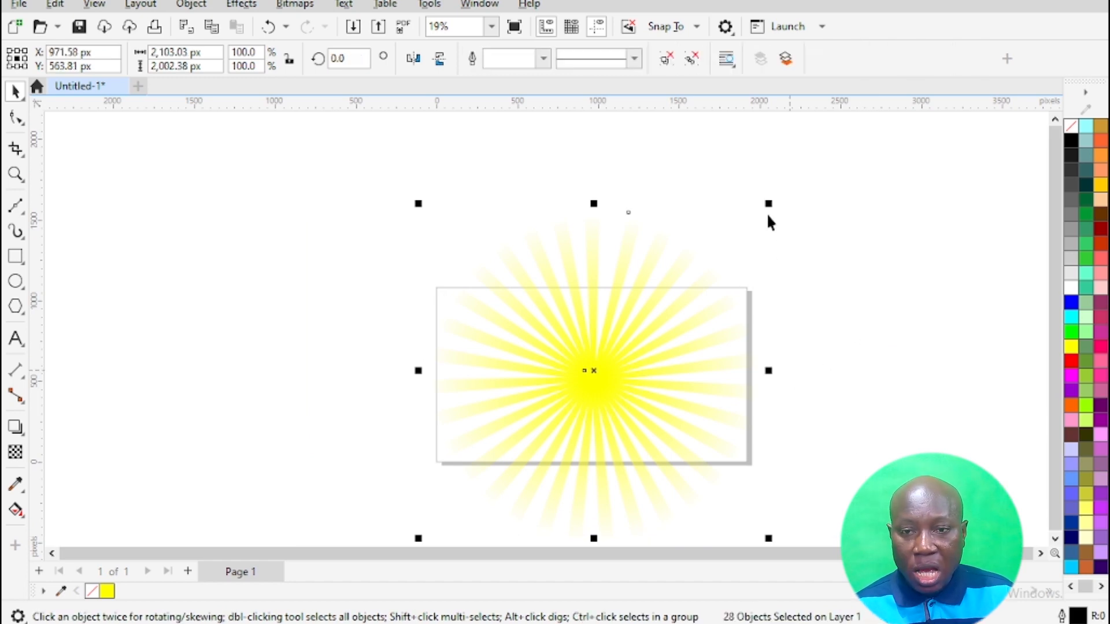
drag(768, 204, 826, 177)
- Undo the sideways move of the ray group and group it with the remaining loose rays
drag(565, 397, 816, 365)
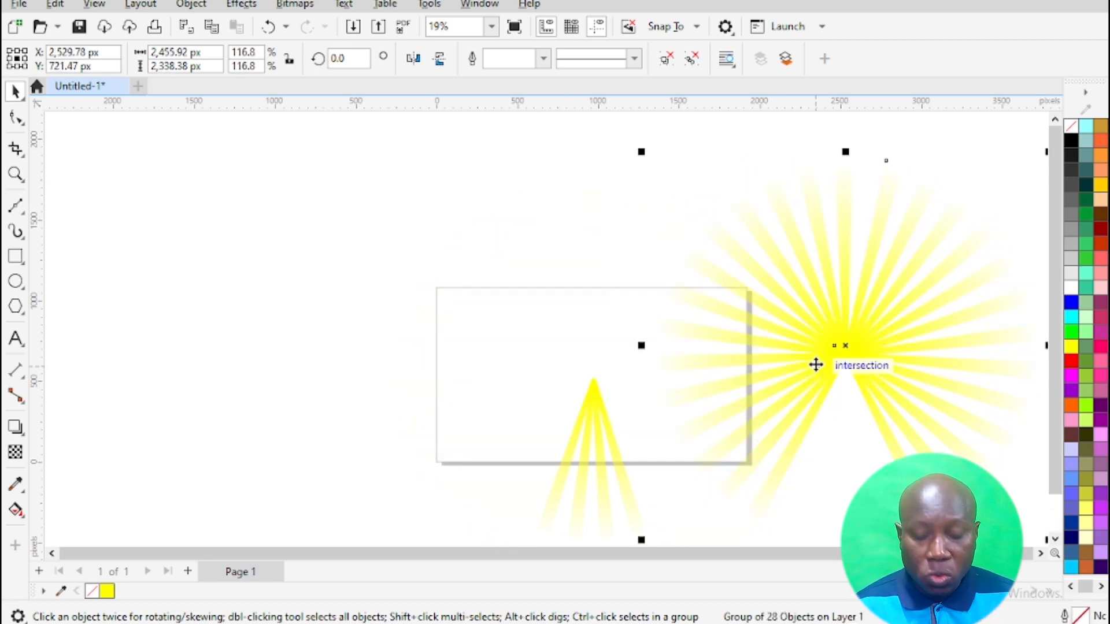
key(ctrl+z)
scroll(595, 314, down, 2)
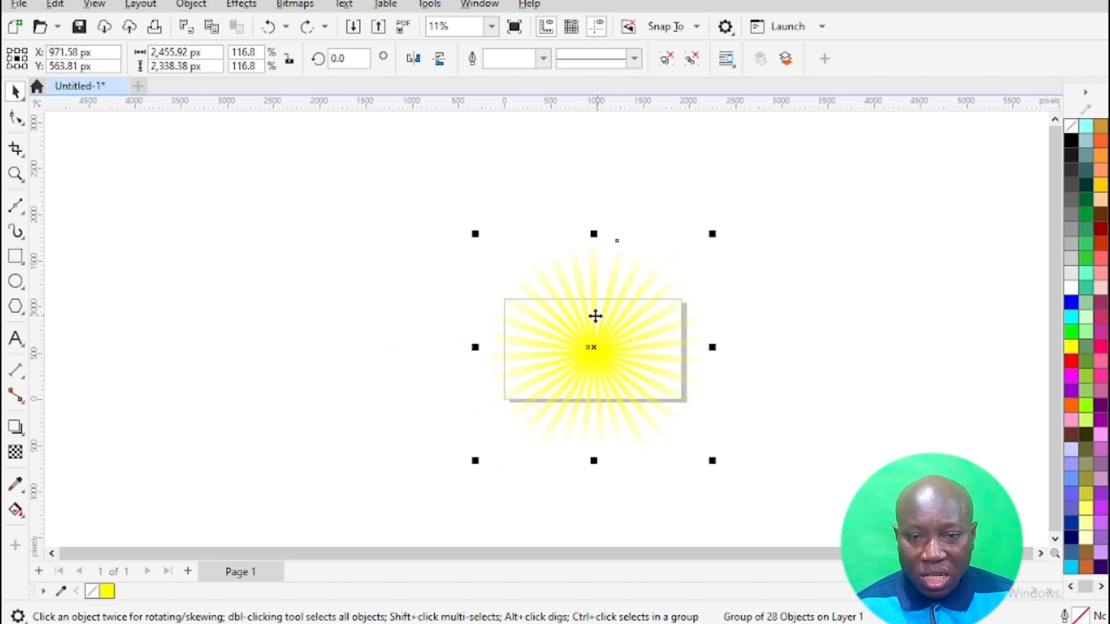
drag(338, 185, 835, 554)
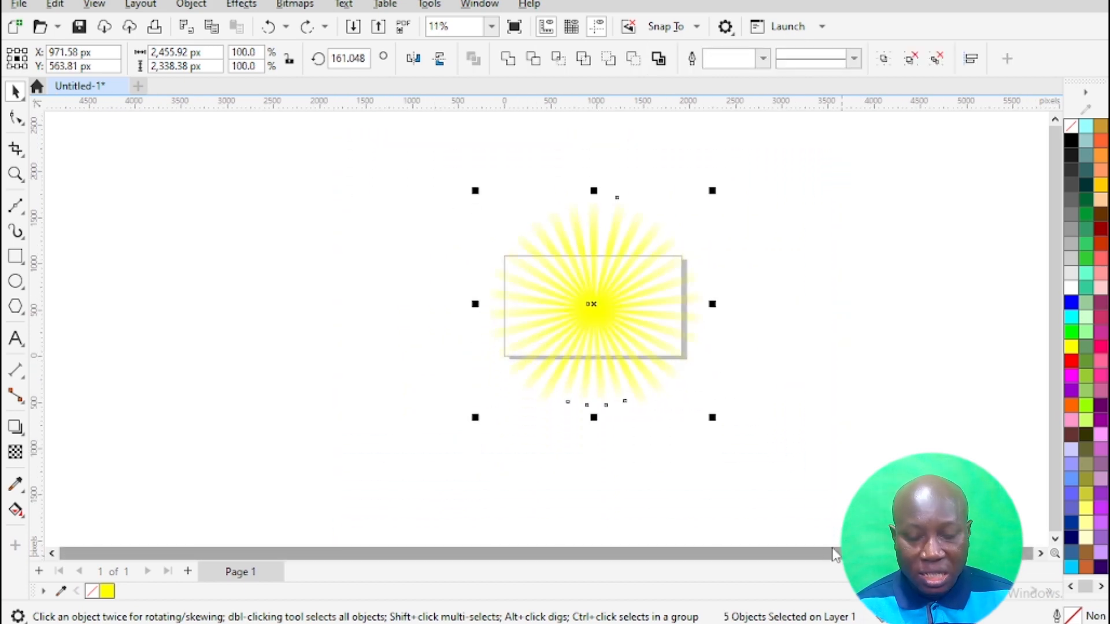
key(ctrl+g)
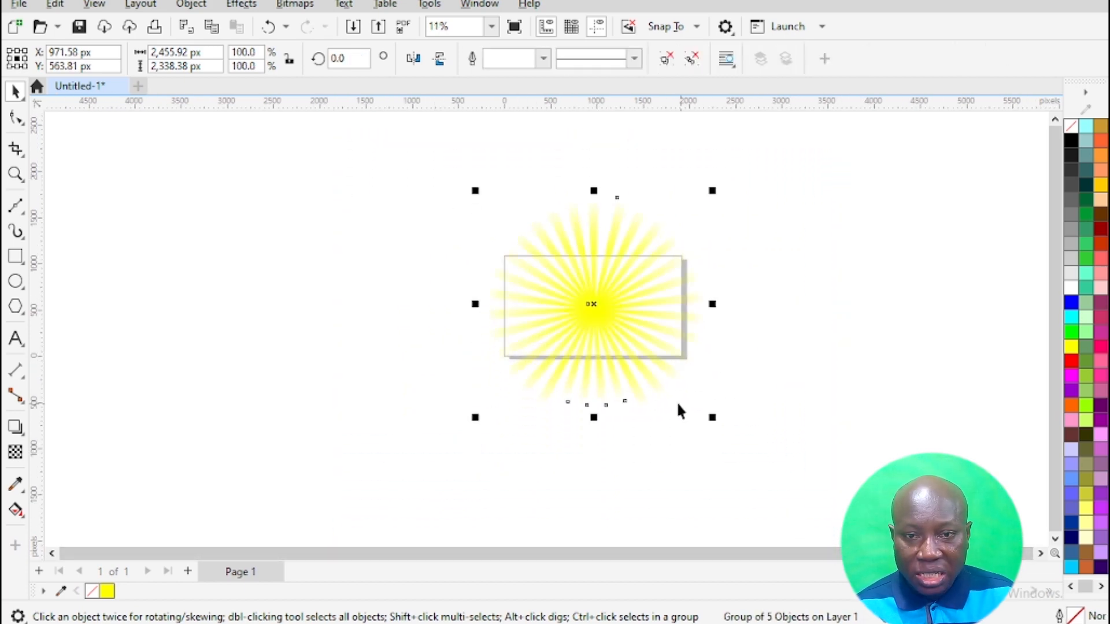
- Shift the complete sunburst group aside to test that all rays move together, and undo the move
scroll(569, 291, up, 1)
click(226, 255)
drag(578, 327, 880, 303)
key(ctrl+z)
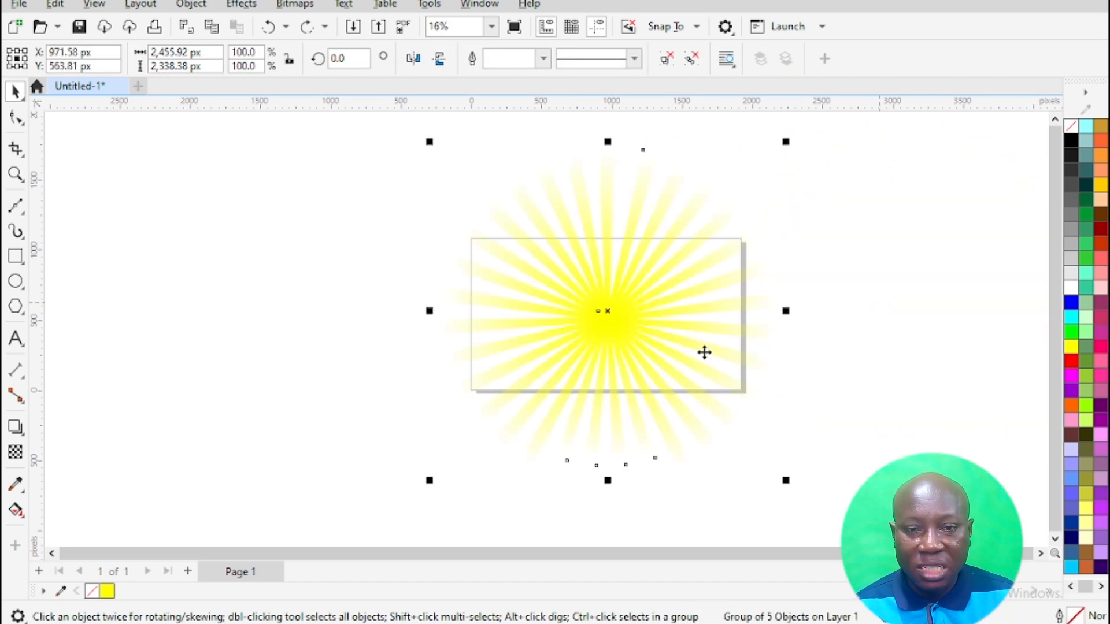
- Draw a rectangle about 1,960 × 1,071 px over the page area and deselect it
click(313, 172)
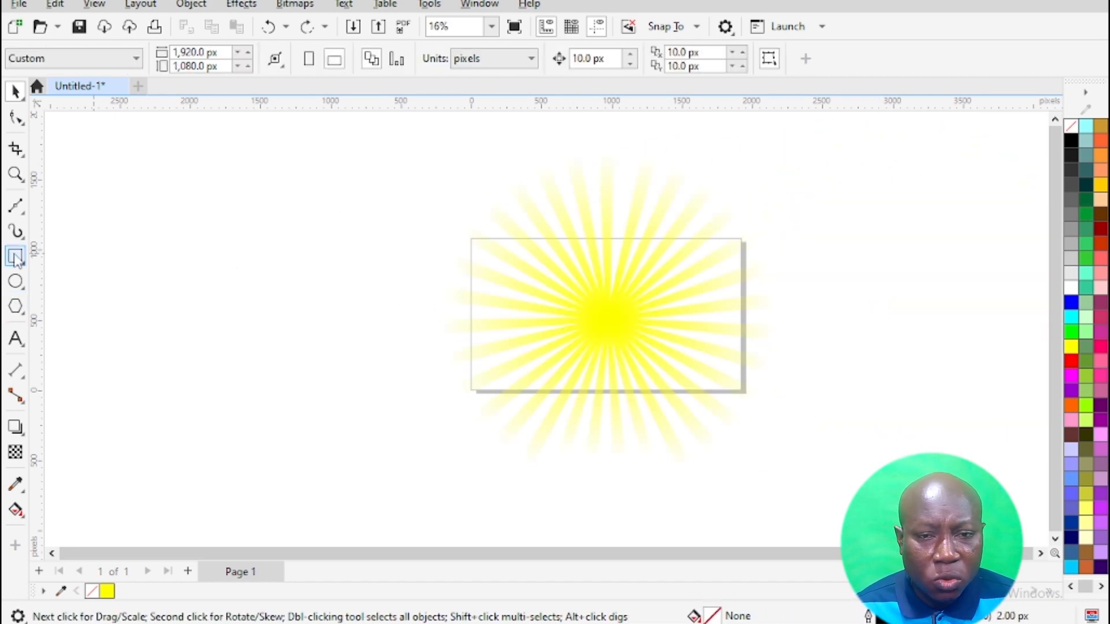
click(16, 257)
scroll(443, 253, up, 2)
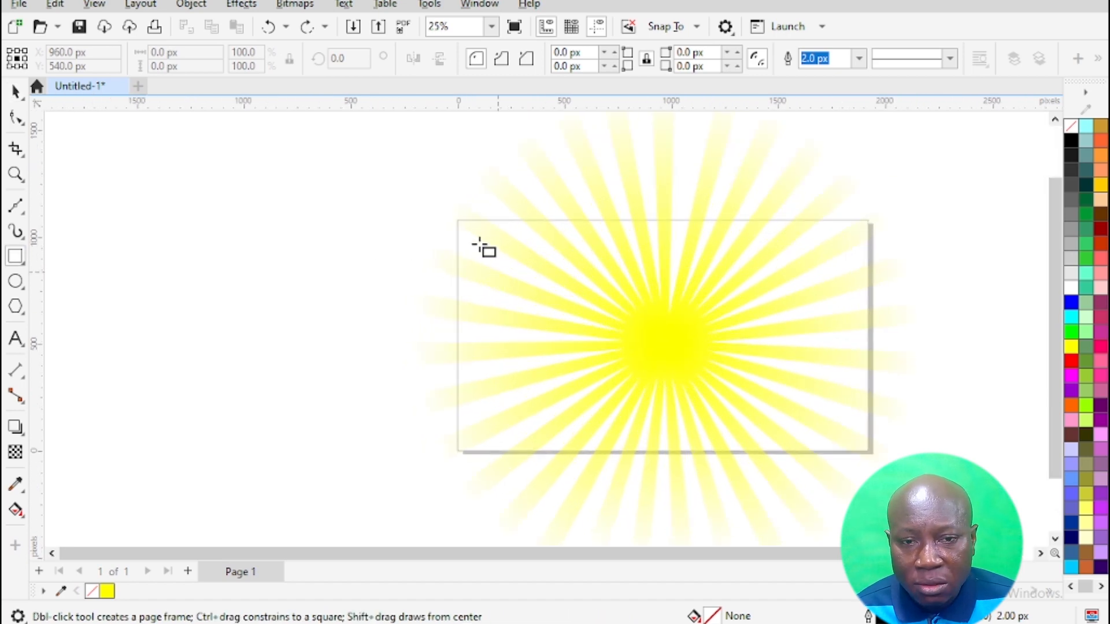
drag(453, 224, 879, 461)
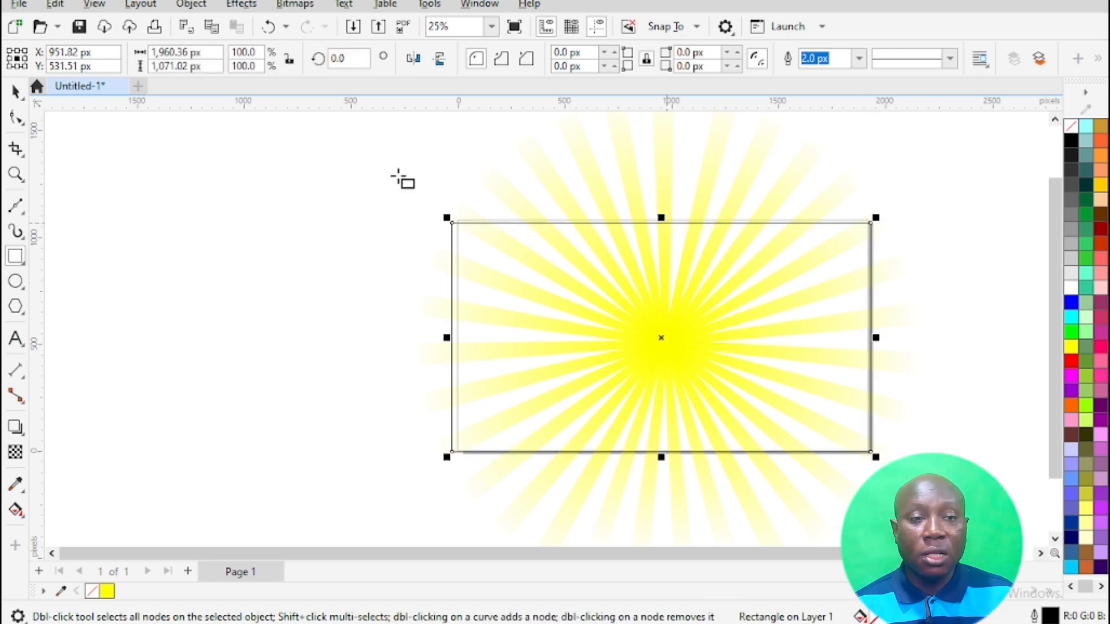
click(15, 92)
click(161, 239)
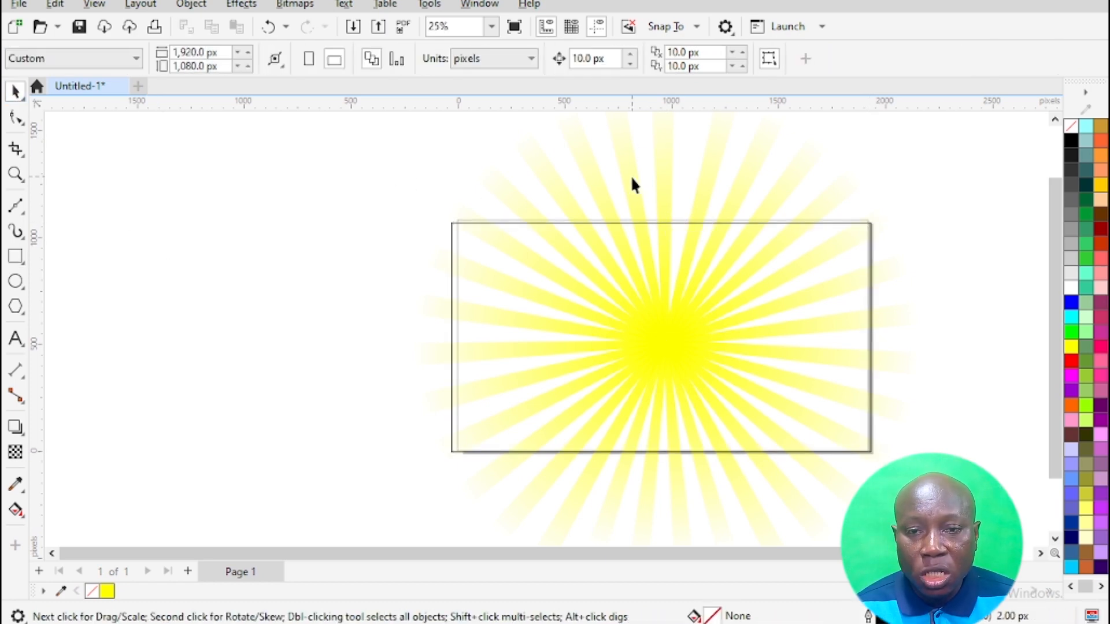
- Move the sunburst group off the page and PowerClip it inside the page-sized rectangle
drag(626, 185, 961, 221)
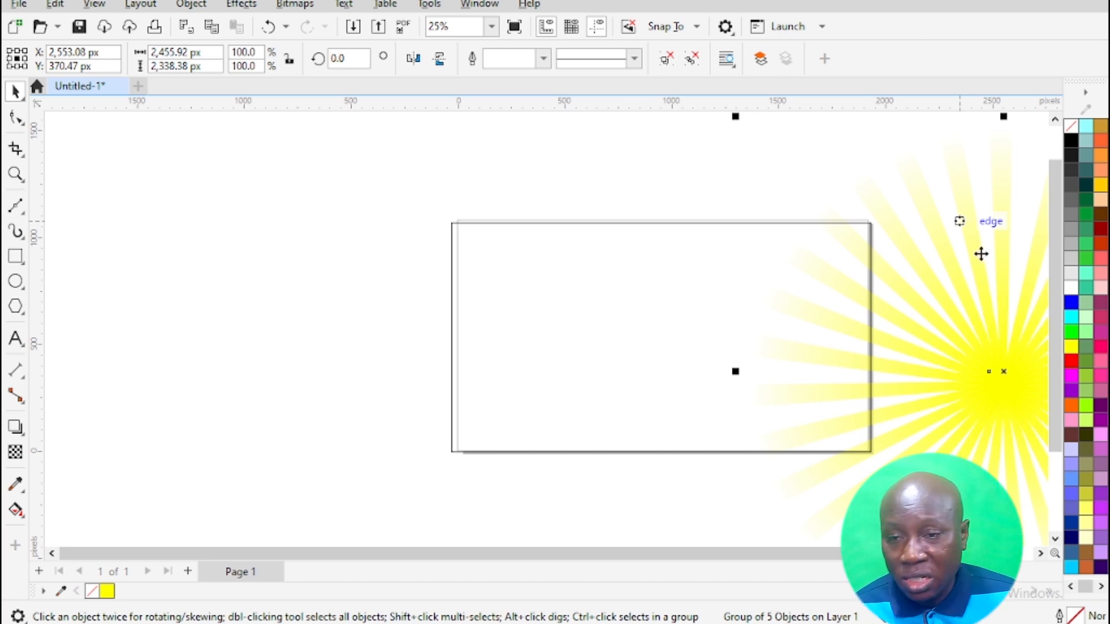
drag(988, 353, 527, 329)
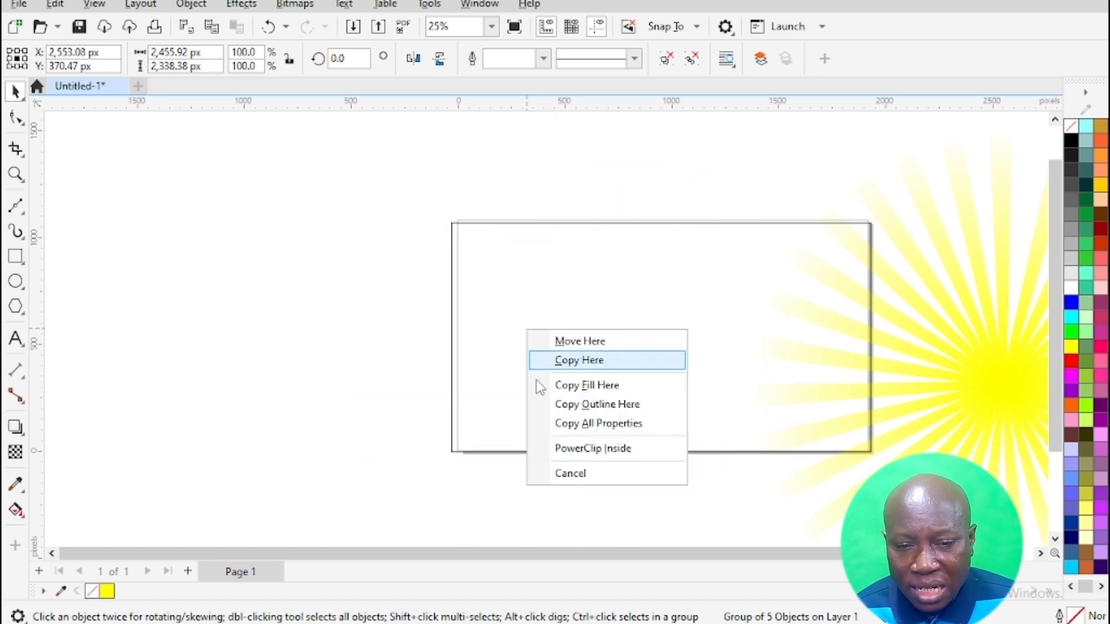
click(569, 449)
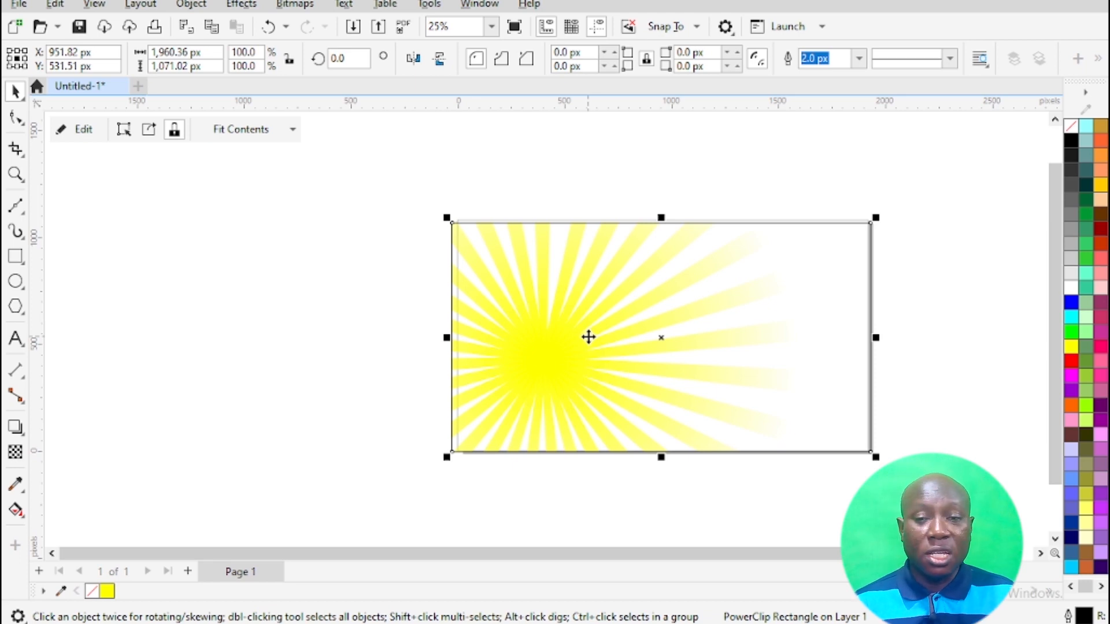
scroll(823, 308, up, 2)
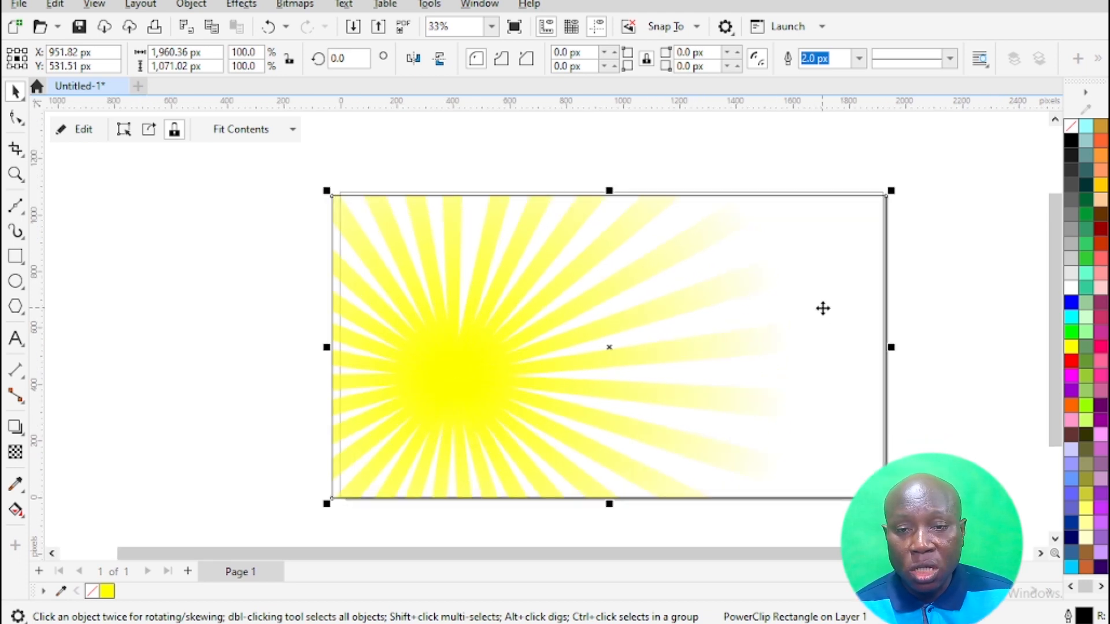
- Edit the PowerClip contents to centre the sunburst on the page, and finish editing
right_click(428, 358)
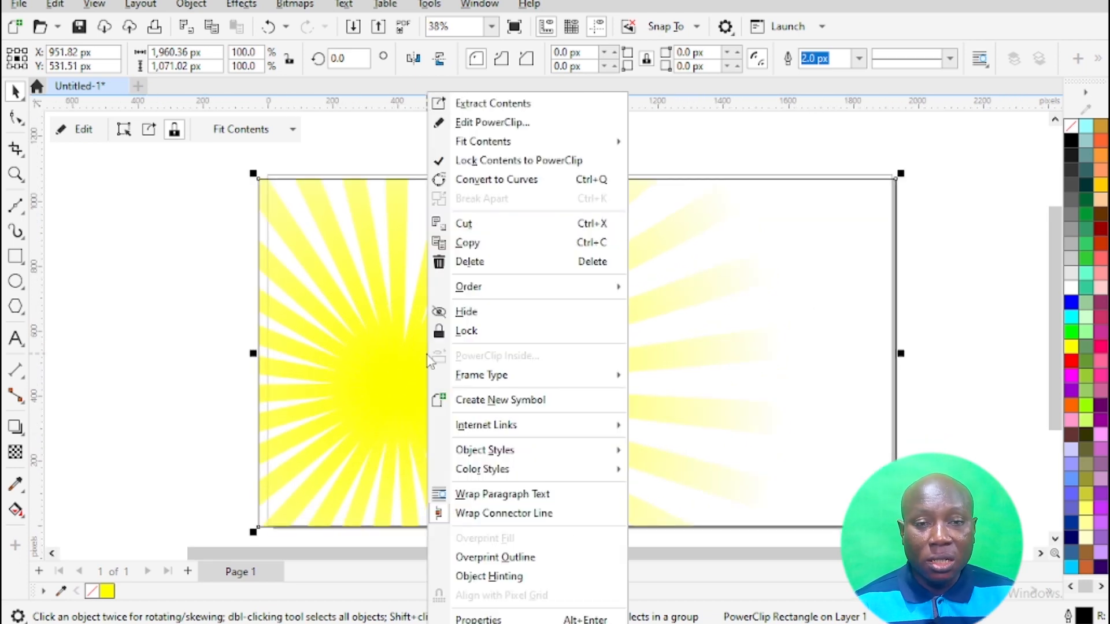
click(513, 122)
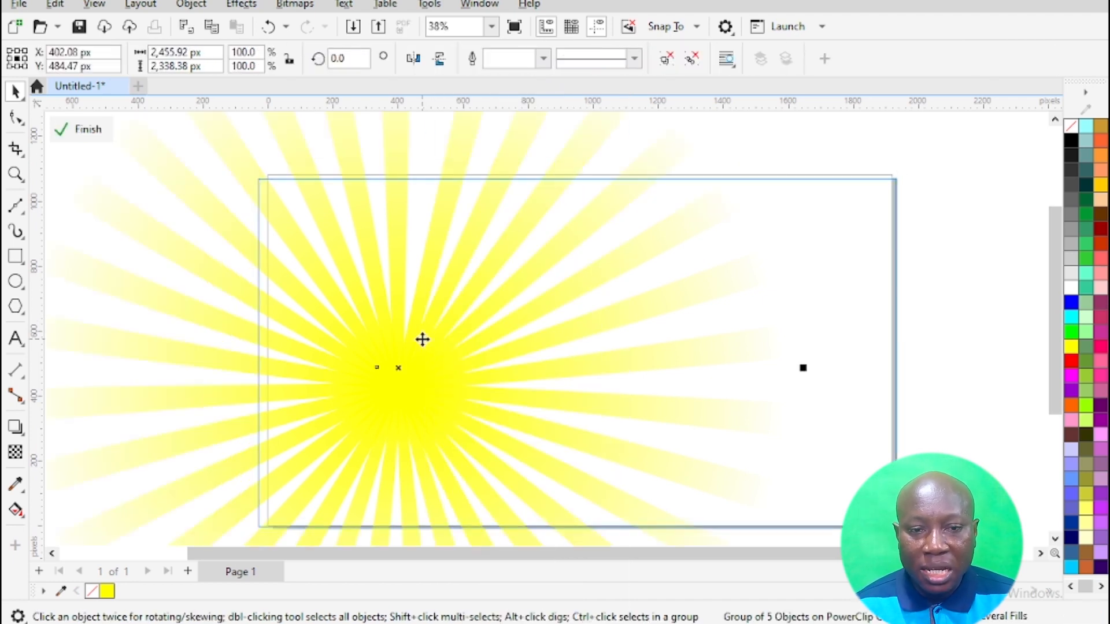
key(p)
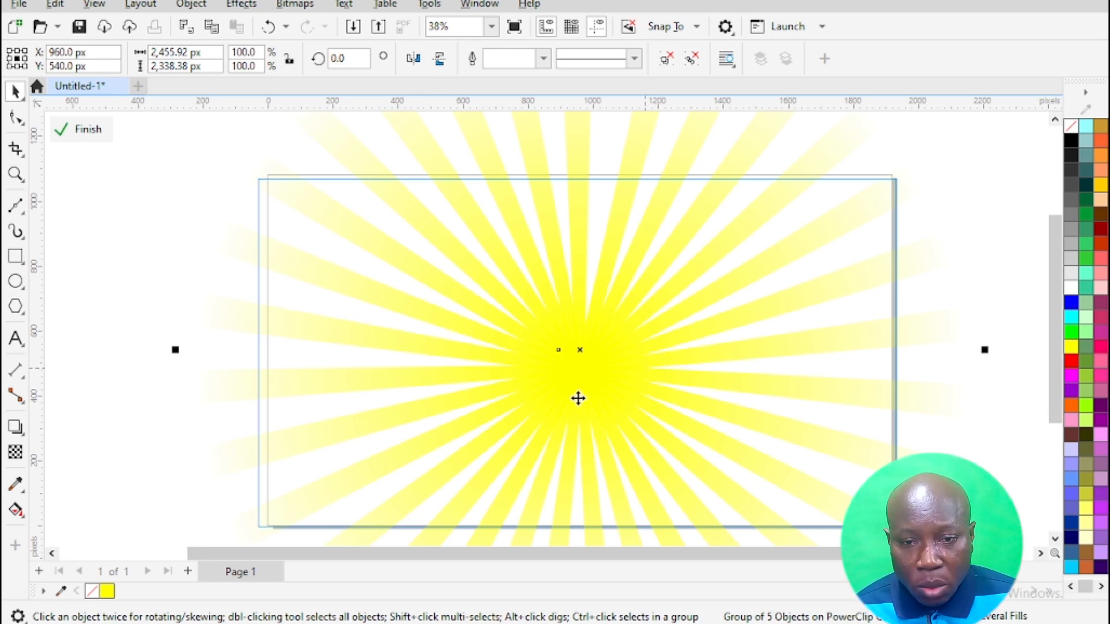
right_click(575, 379)
click(642, 143)
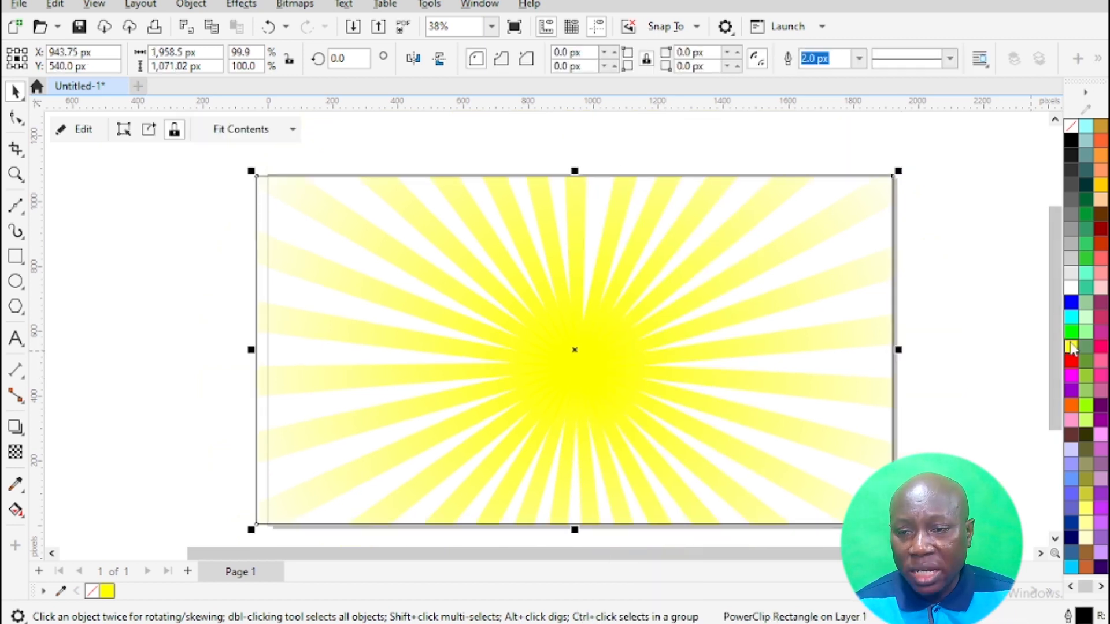
- Try yellow and mint green as the PowerClip rectangle's fill, and settle on Green behind the rays
click(1072, 349)
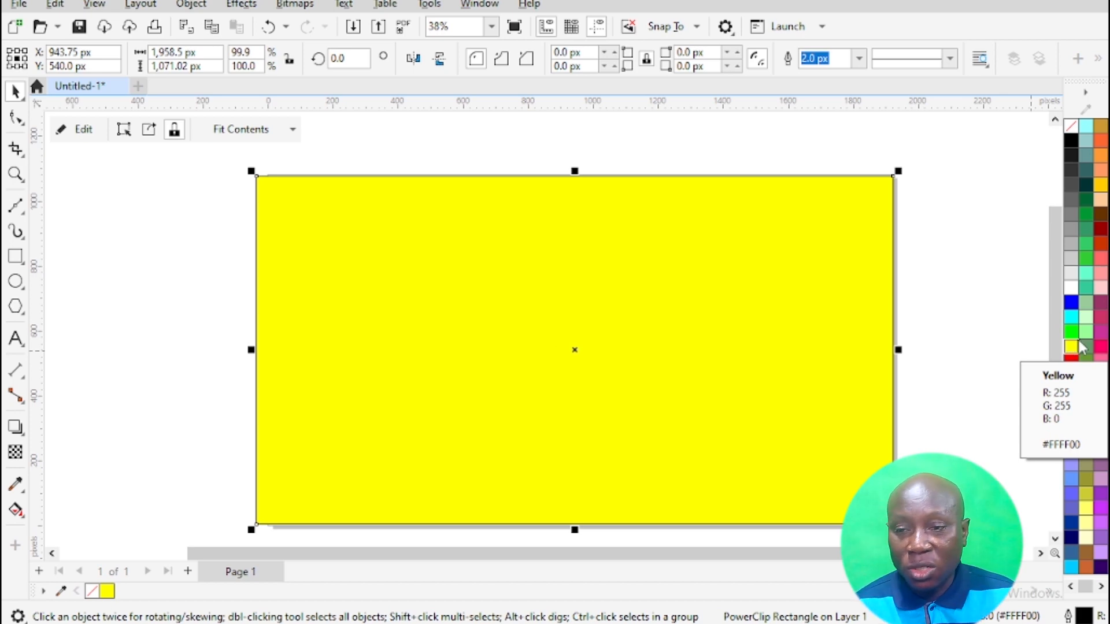
click(1086, 340)
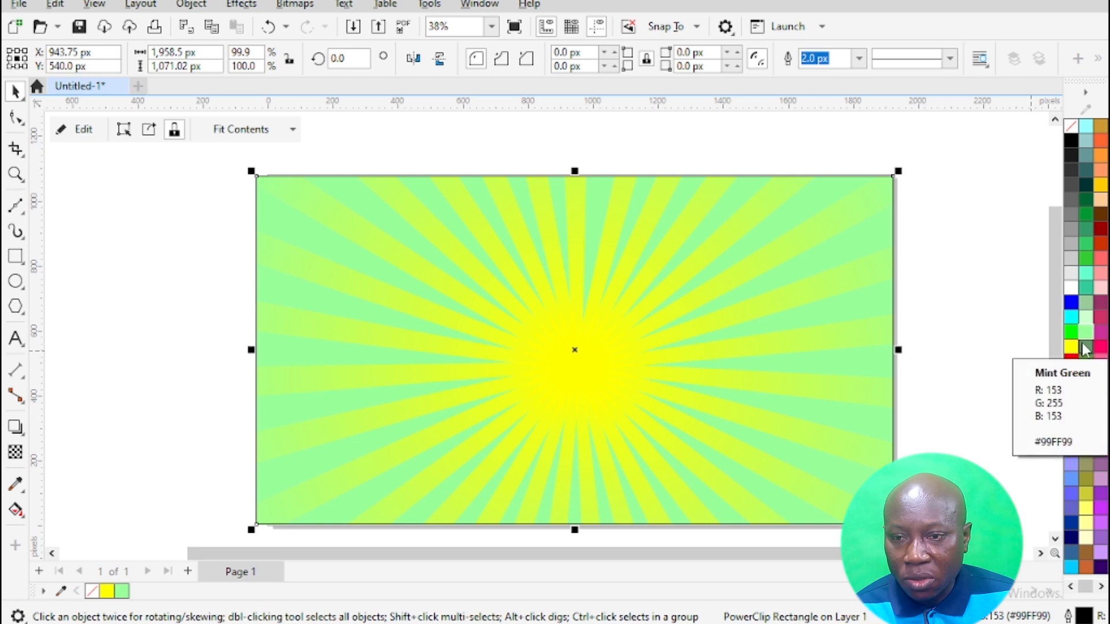
click(1071, 332)
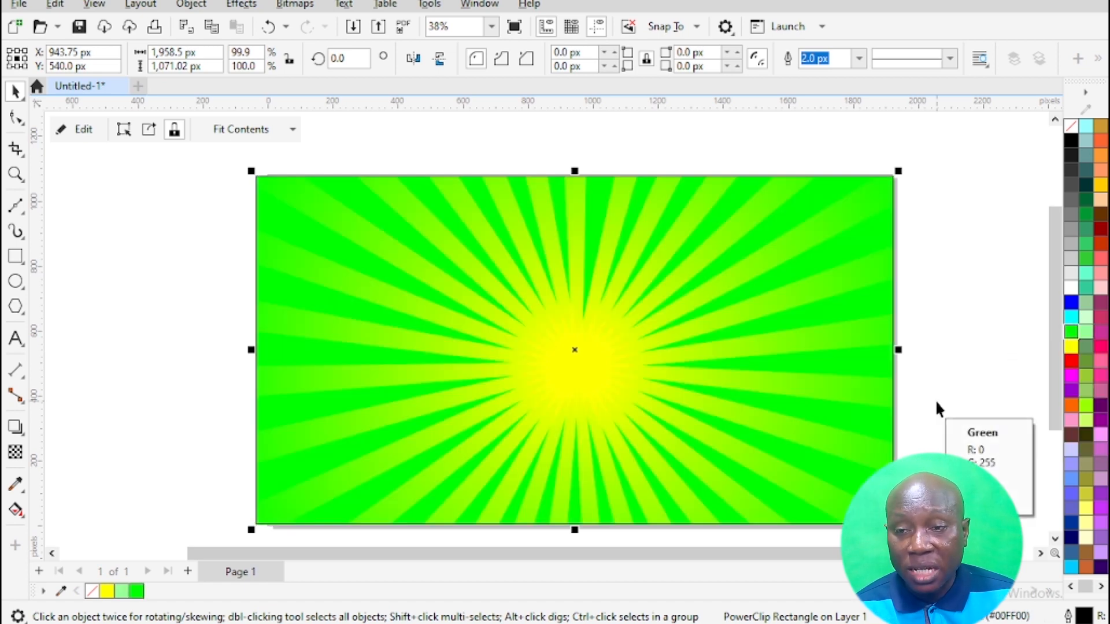
scroll(573, 352, up, 1)
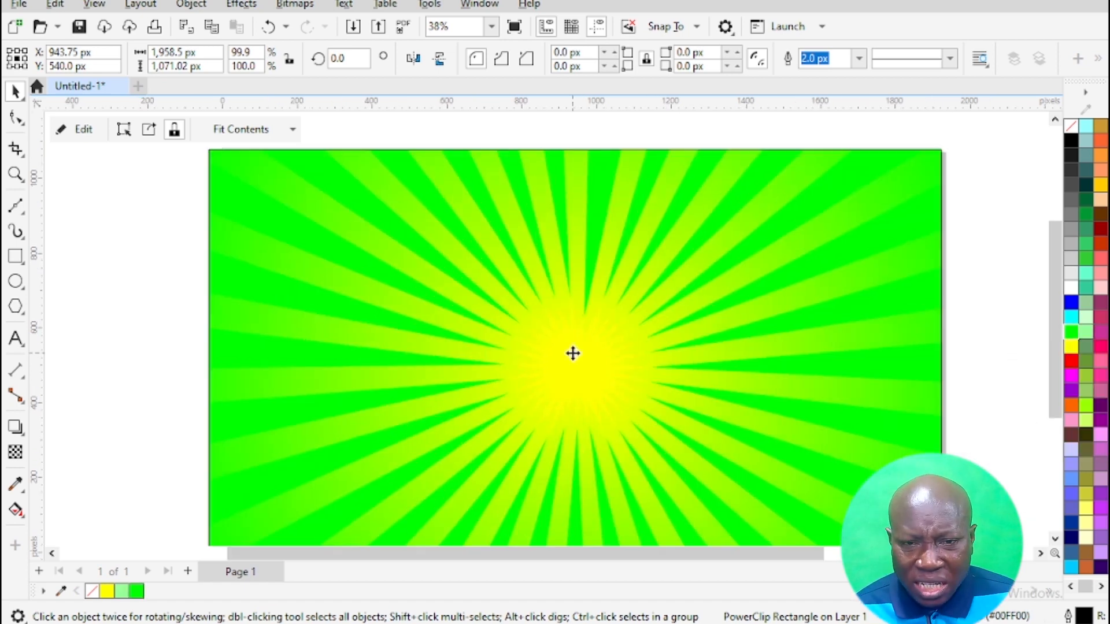
scroll(573, 354, down, 1)
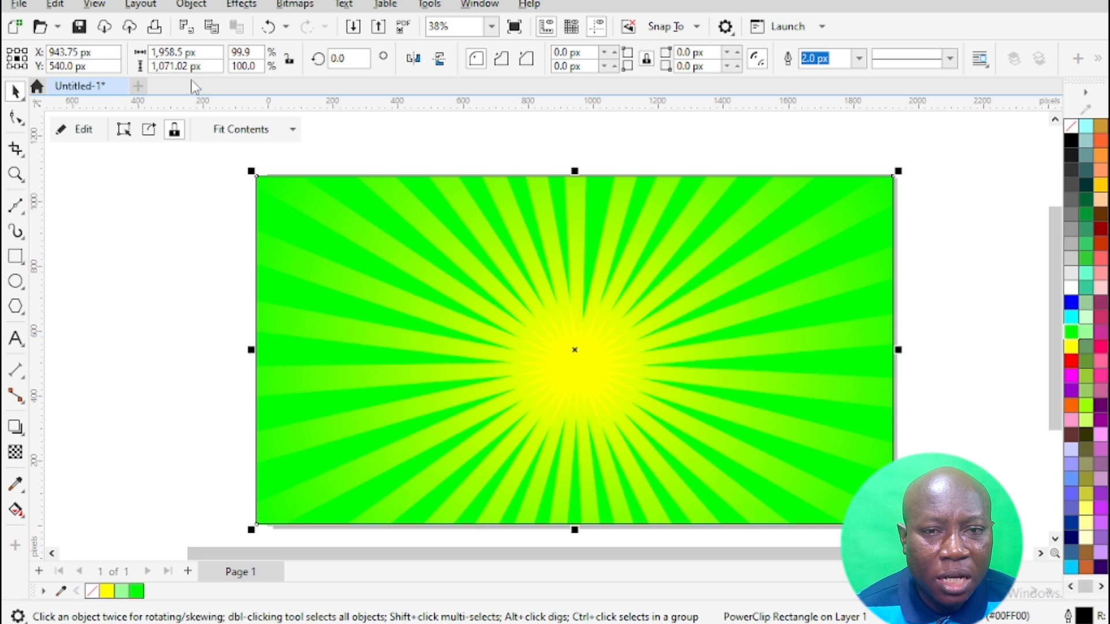
- Import the image 222 from the "my personal pix" folder in Pictures and place it about 830 × 1,037 px over the background
click(359, 28)
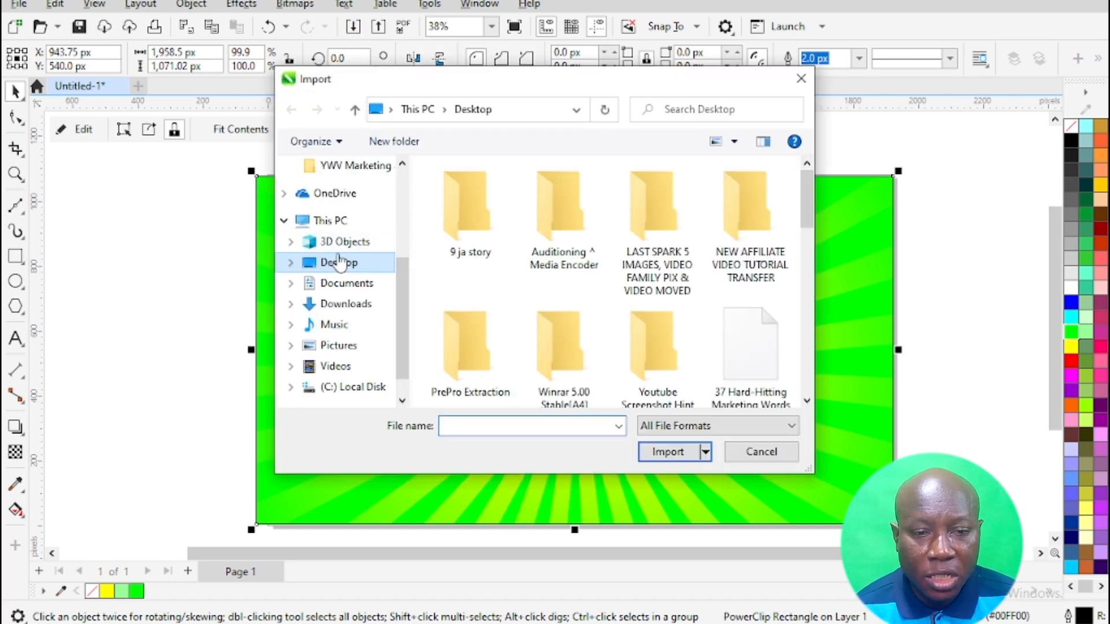
click(347, 346)
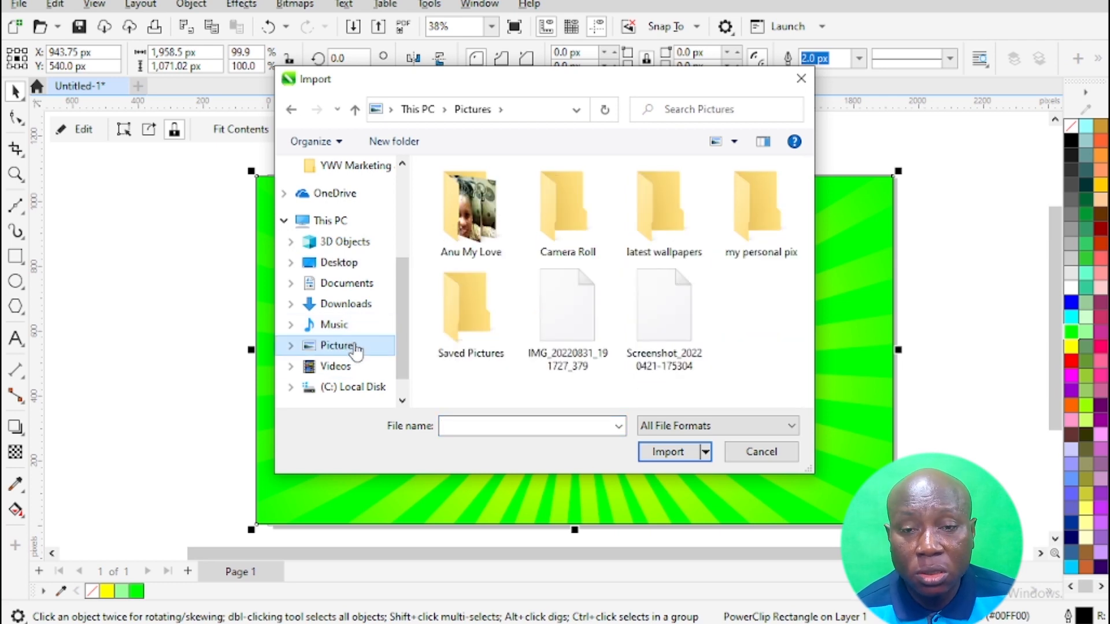
double_click(755, 208)
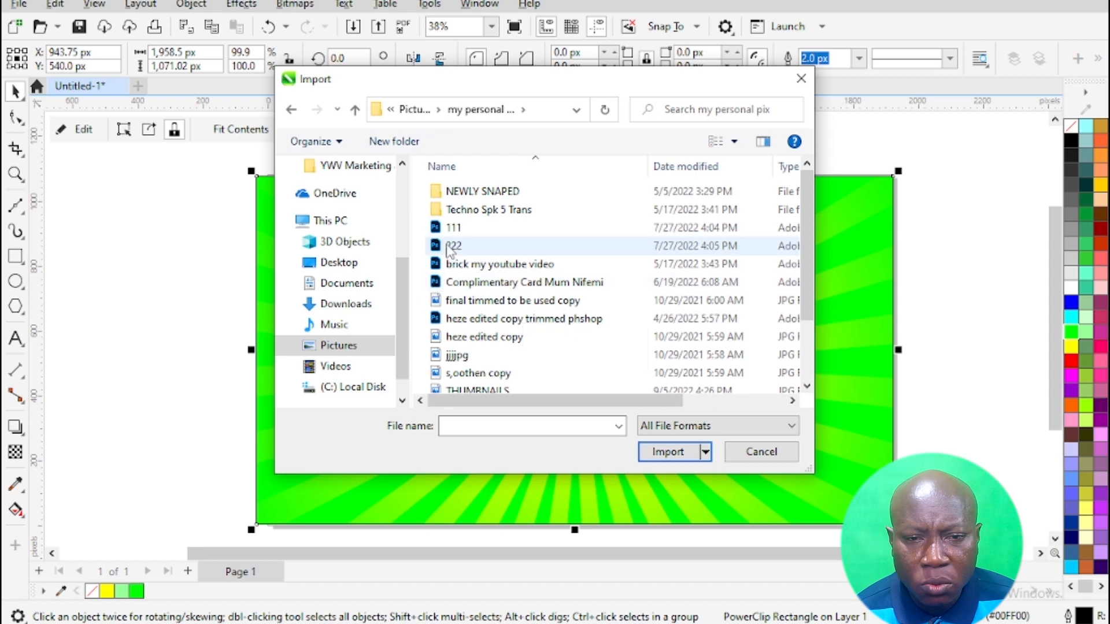
double_click(443, 247)
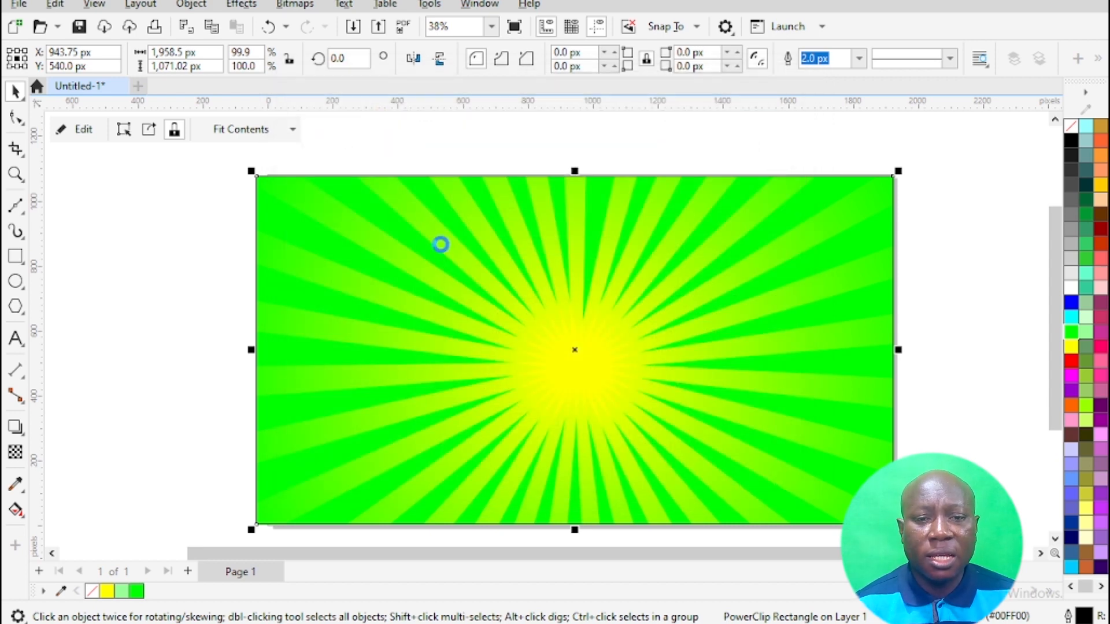
drag(201, 175, 612, 531)
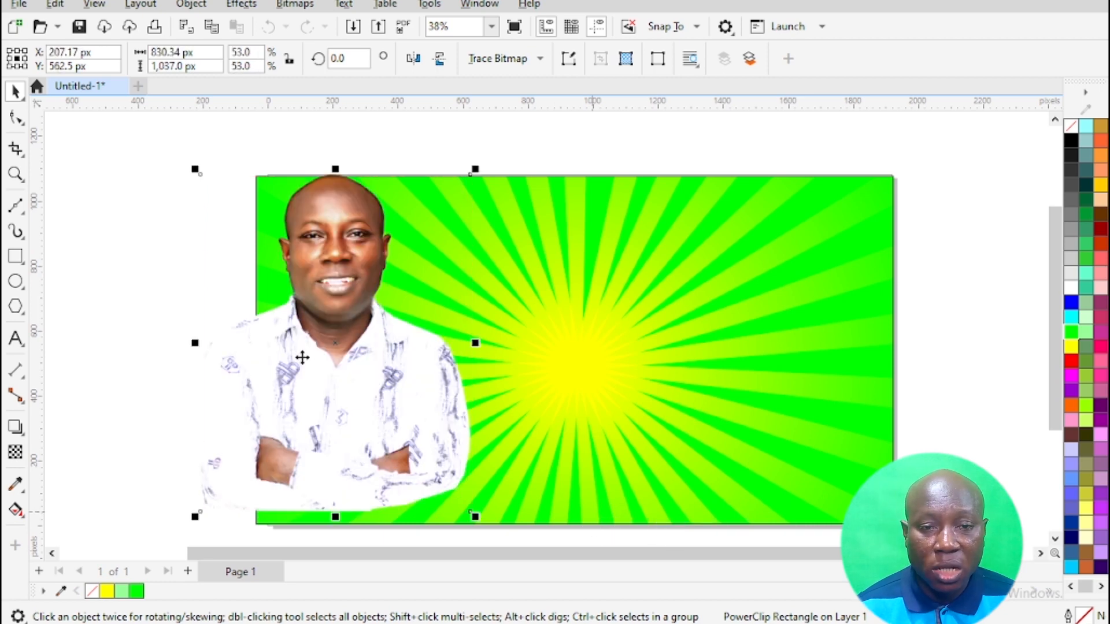
- Move the portrait to the right half of the background and enlarge it proportionally to about 1,035 × 1,293 px
drag(310, 355, 703, 287)
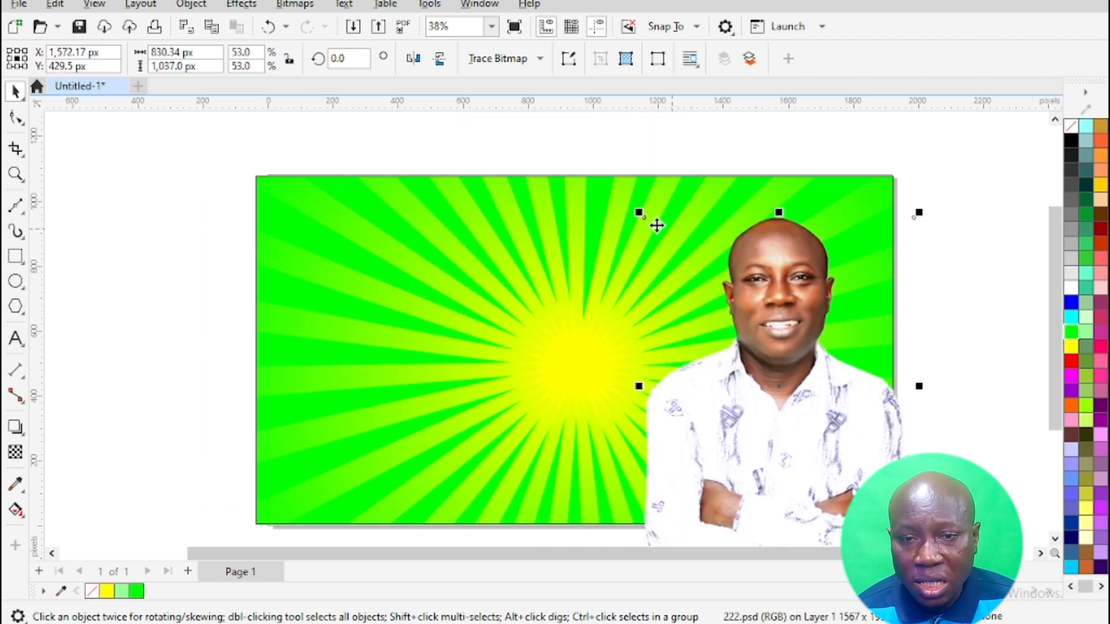
drag(639, 214, 570, 132)
drag(760, 328, 765, 375)
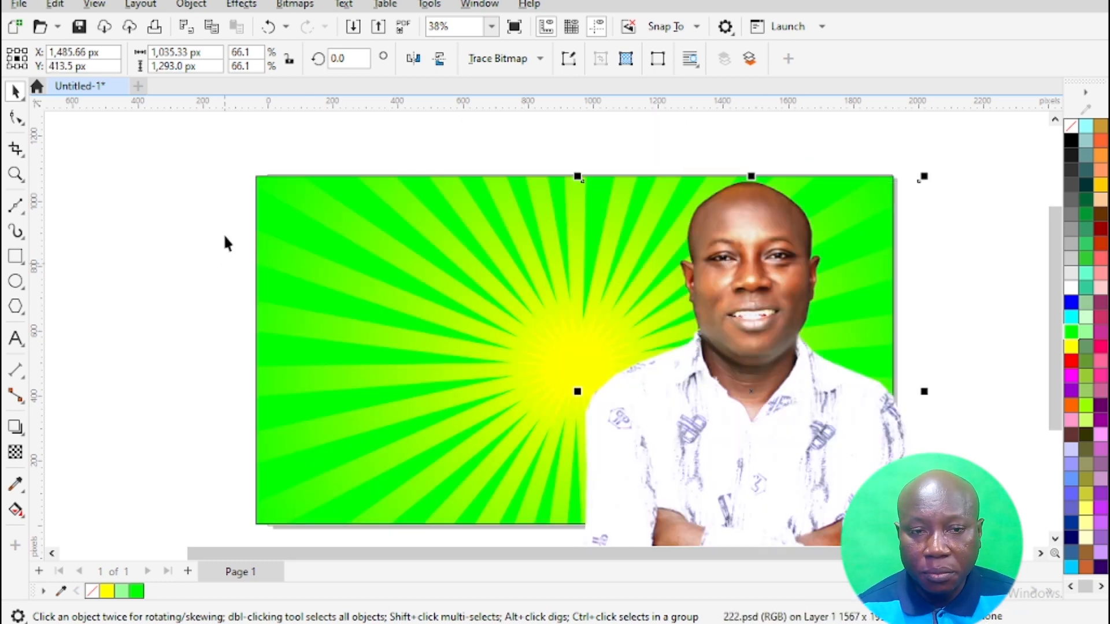
- Crop the portrait's overhanging bottom by moving its two lower nodes up to the background's lower edge with the Shape tool
drag(155, 246, 806, 380)
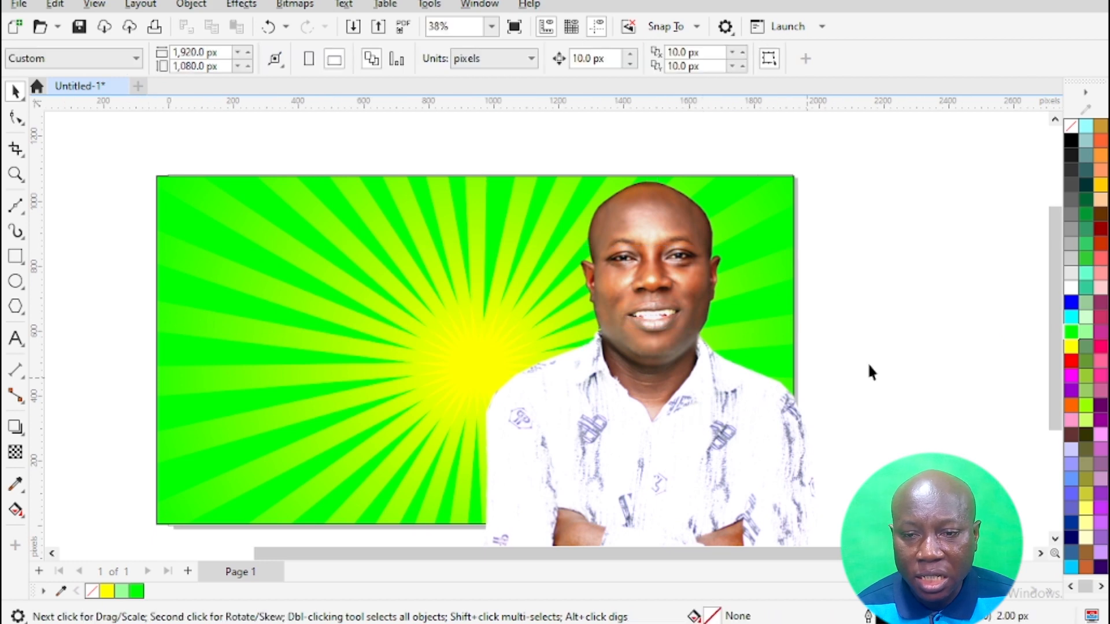
scroll(987, 359, down, 2)
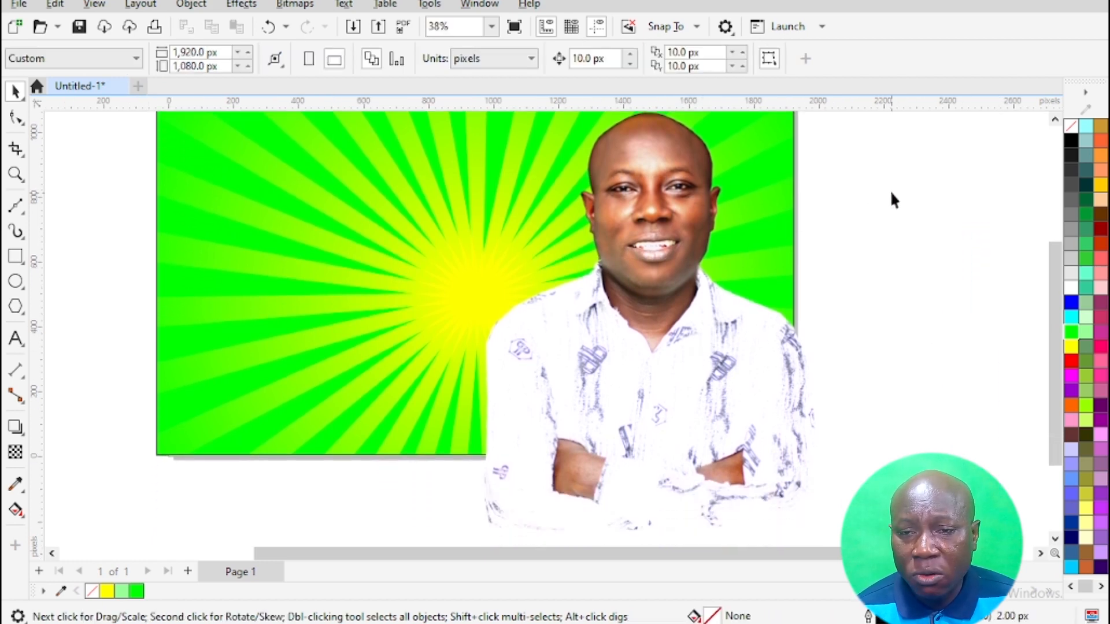
scroll(890, 191, up, 1)
scroll(668, 347, up, 1)
click(667, 342)
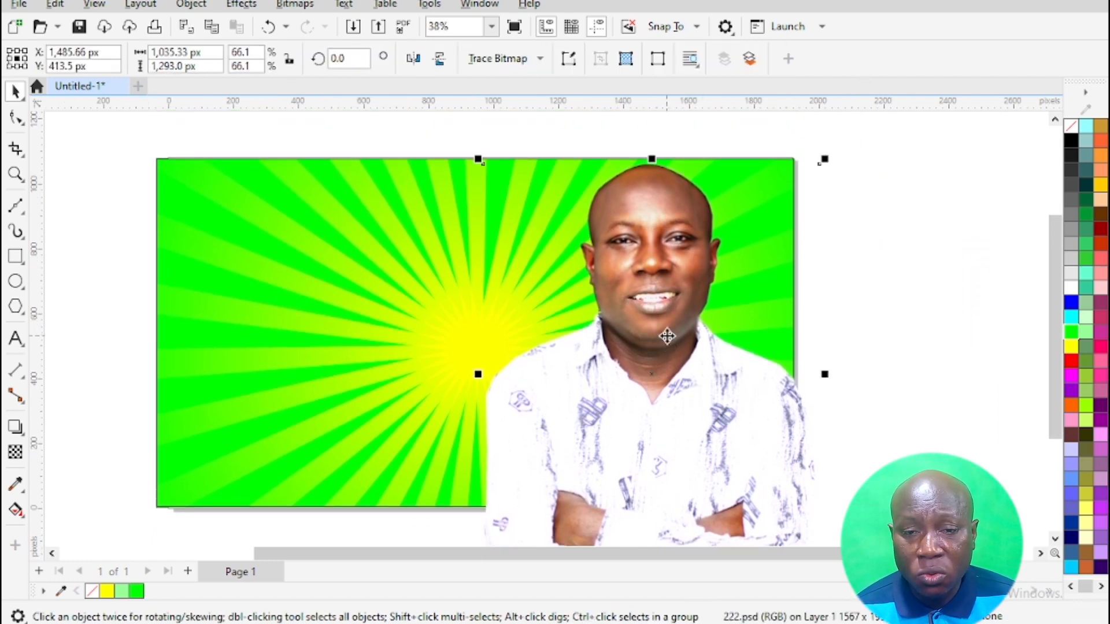
click(14, 120)
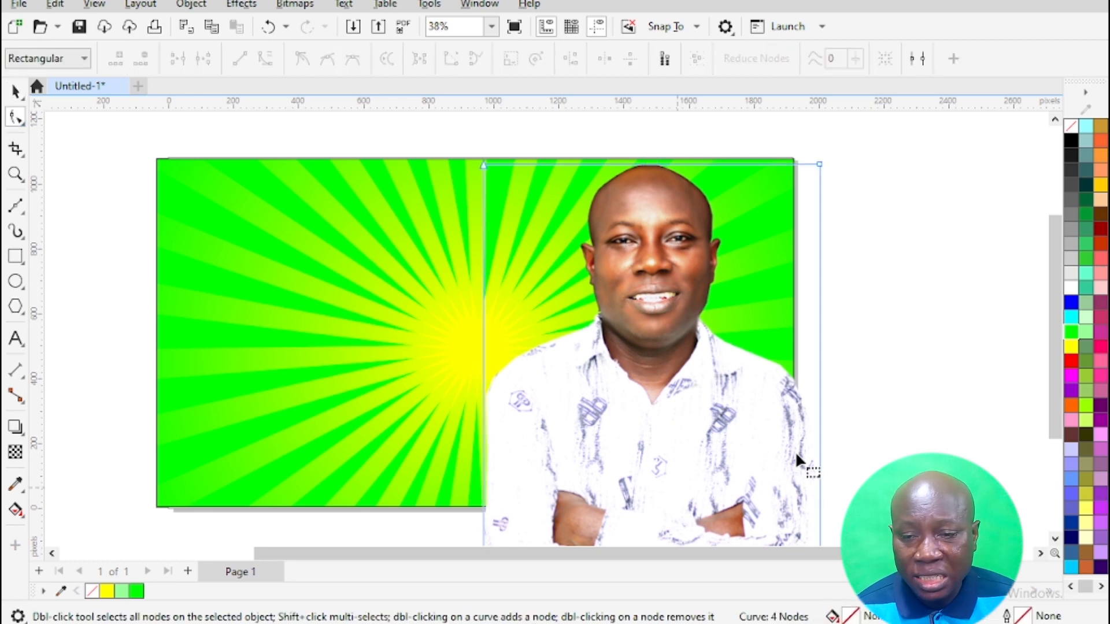
click(1055, 538)
click(1055, 538)
click(1055, 539)
drag(433, 434, 837, 461)
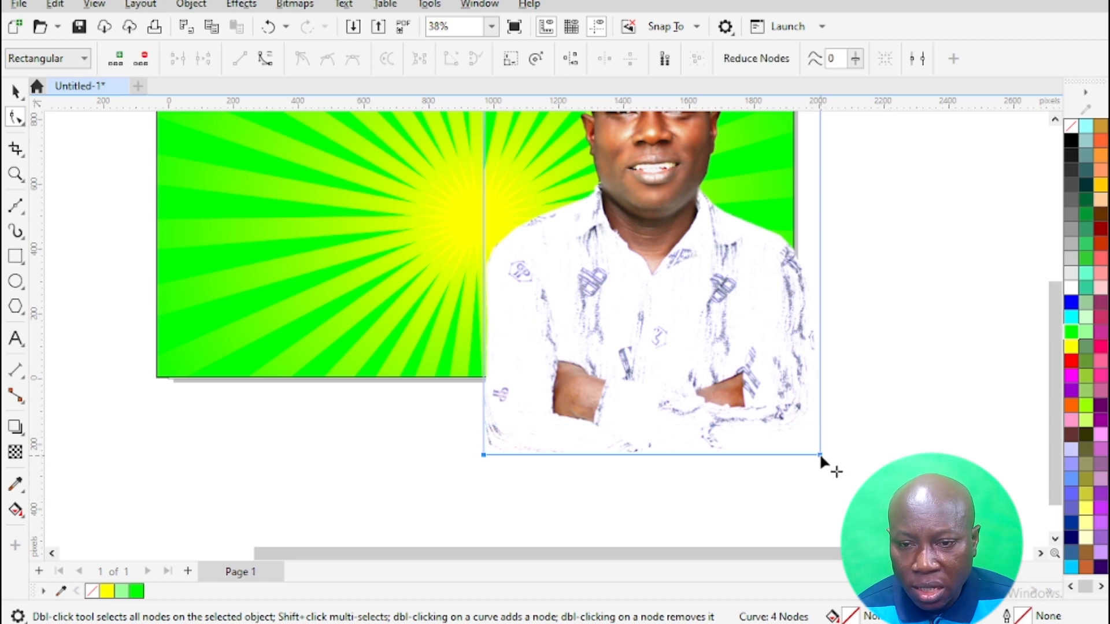
drag(821, 460, 815, 377)
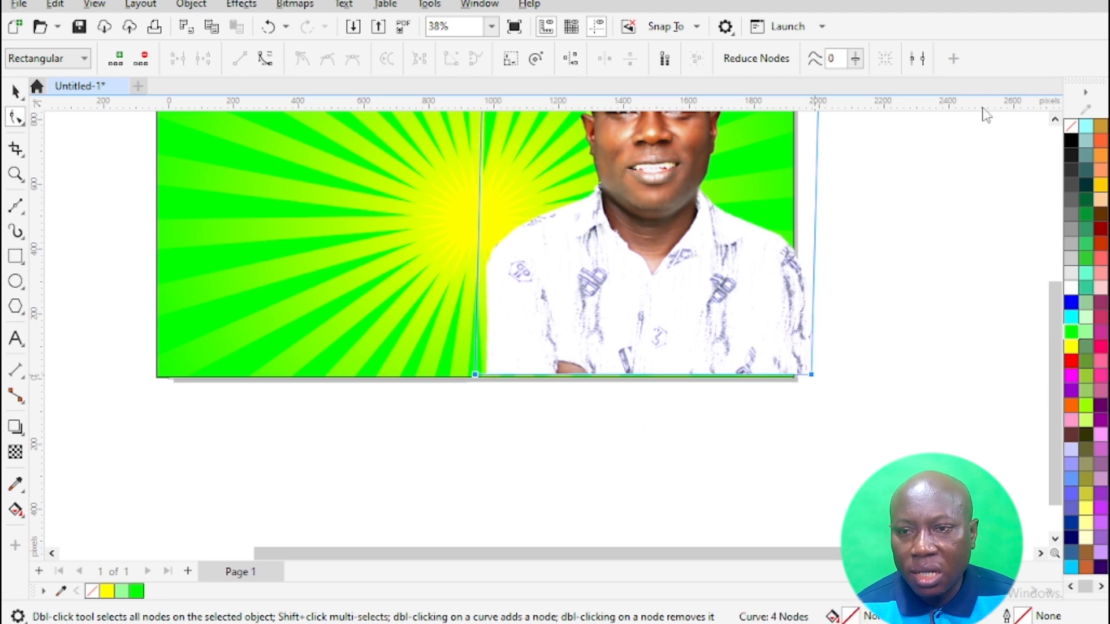
- Crop the portrait's right side by moving its two right-hand nodes inside the background's edge, and return to the Pick tool
click(1055, 120)
drag(893, 136, 740, 530)
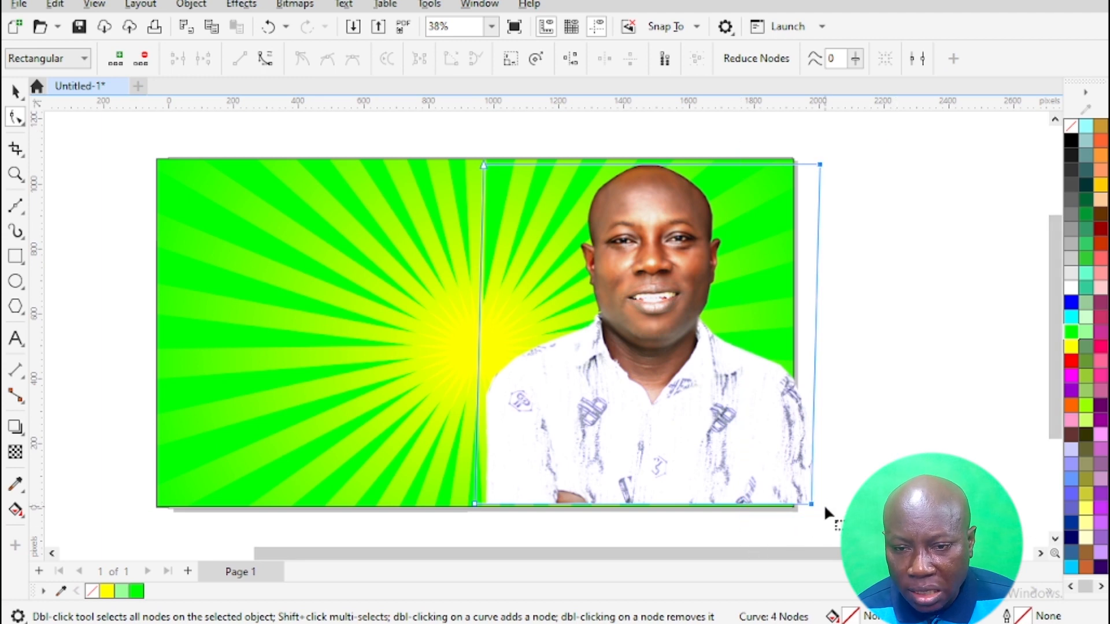
drag(852, 142, 779, 499)
key(space)
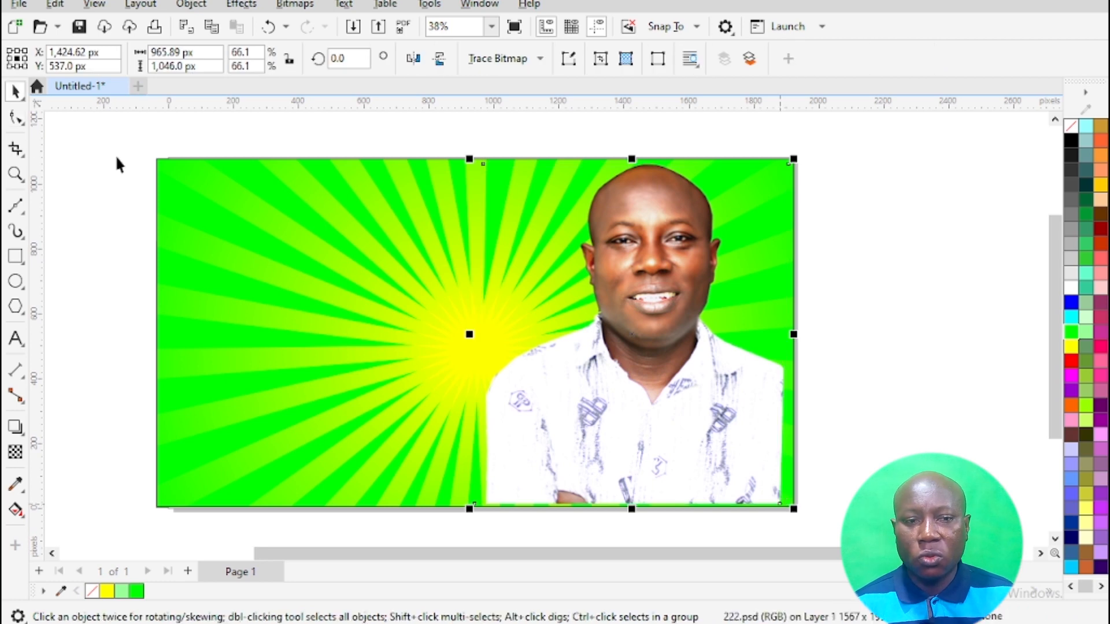
- Align the portrait to the right and bottom edges of the sunburst background
click(629, 254)
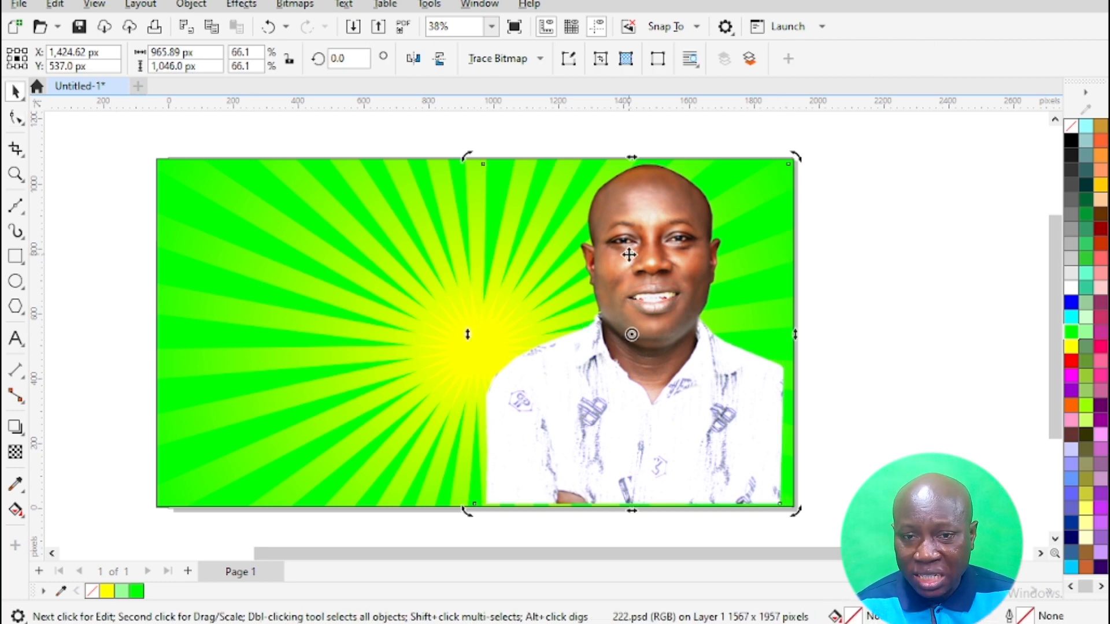
shift+click(202, 296)
key(r)
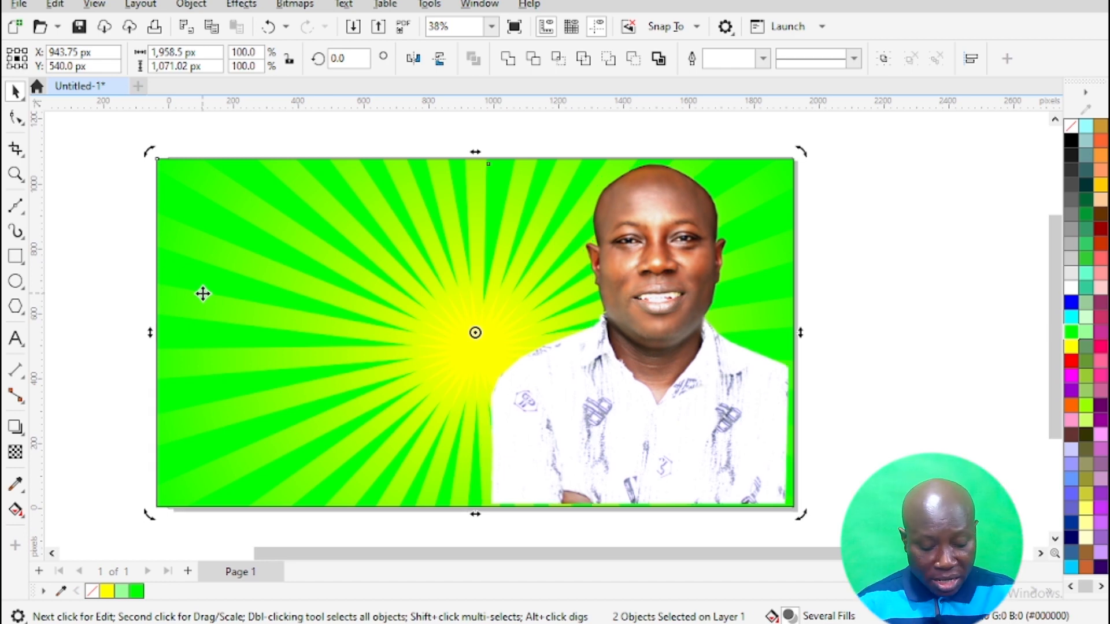
key(b)
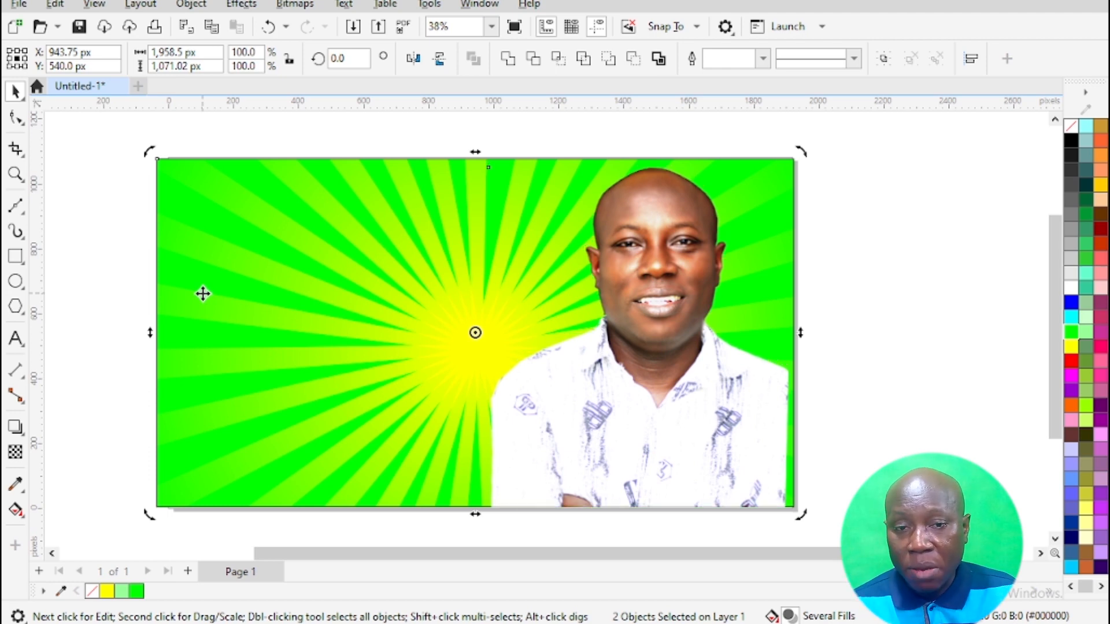
- Deselect everything and add the artistic text "CLICBAIT" across the upper left edge of the background
click(913, 253)
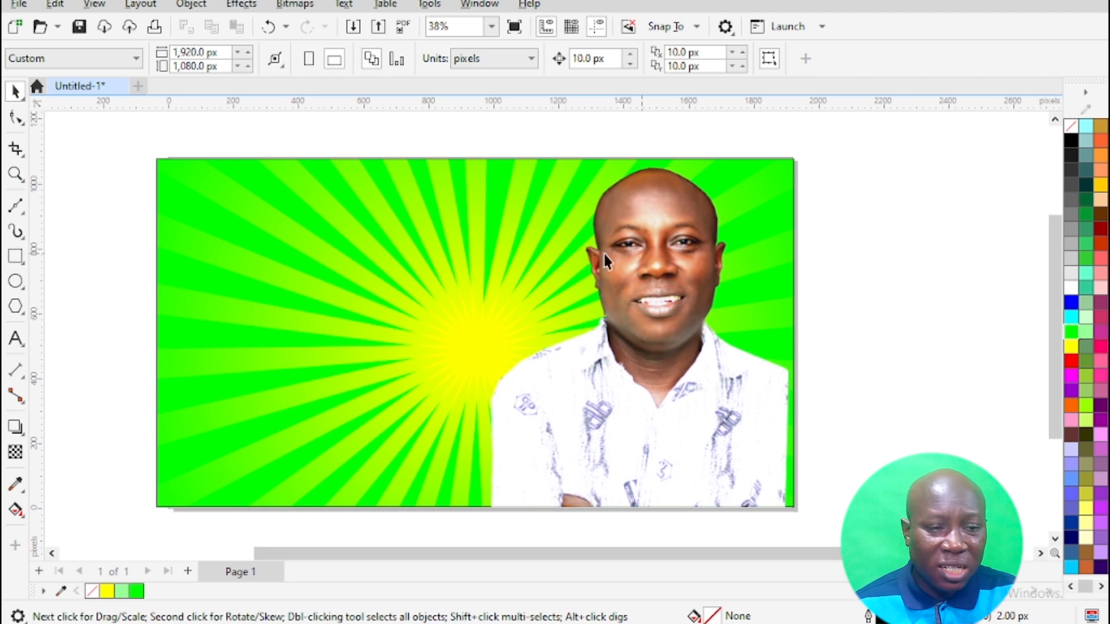
click(114, 213)
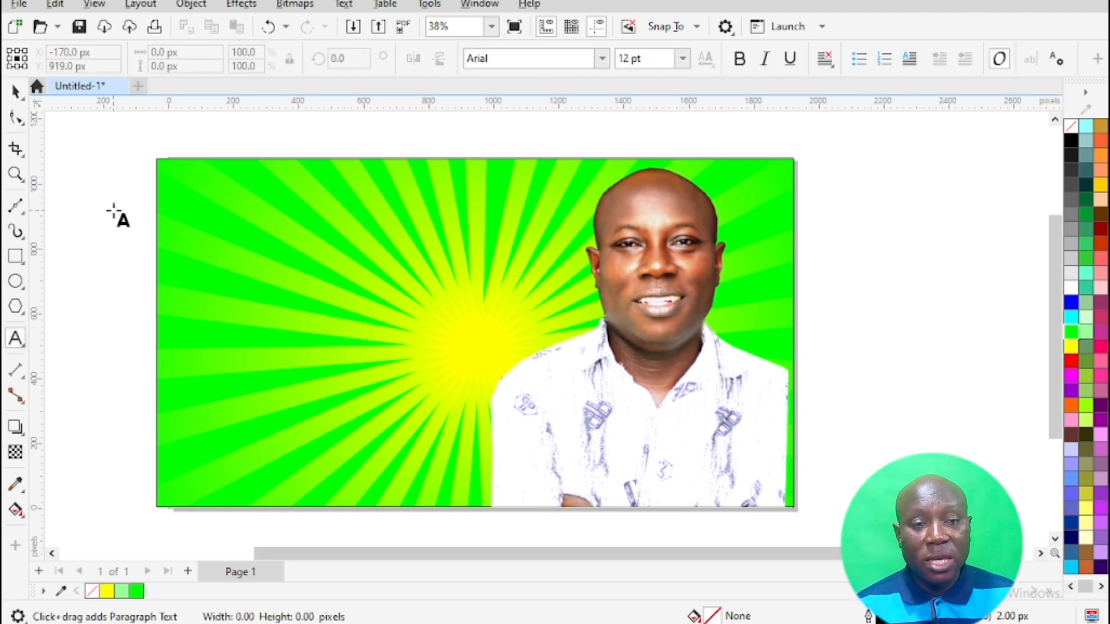
text(CLICKBAIT)
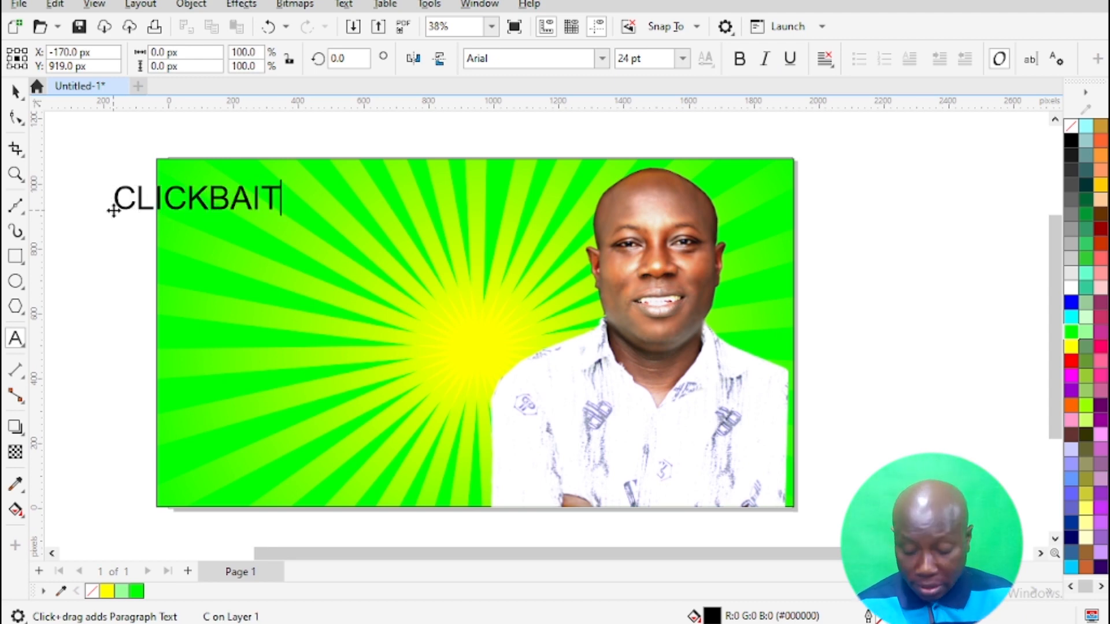
key(BackSpace)
key(BackSpace)
key(BackSpace)
key(BackSpace)
key(BackSpace)
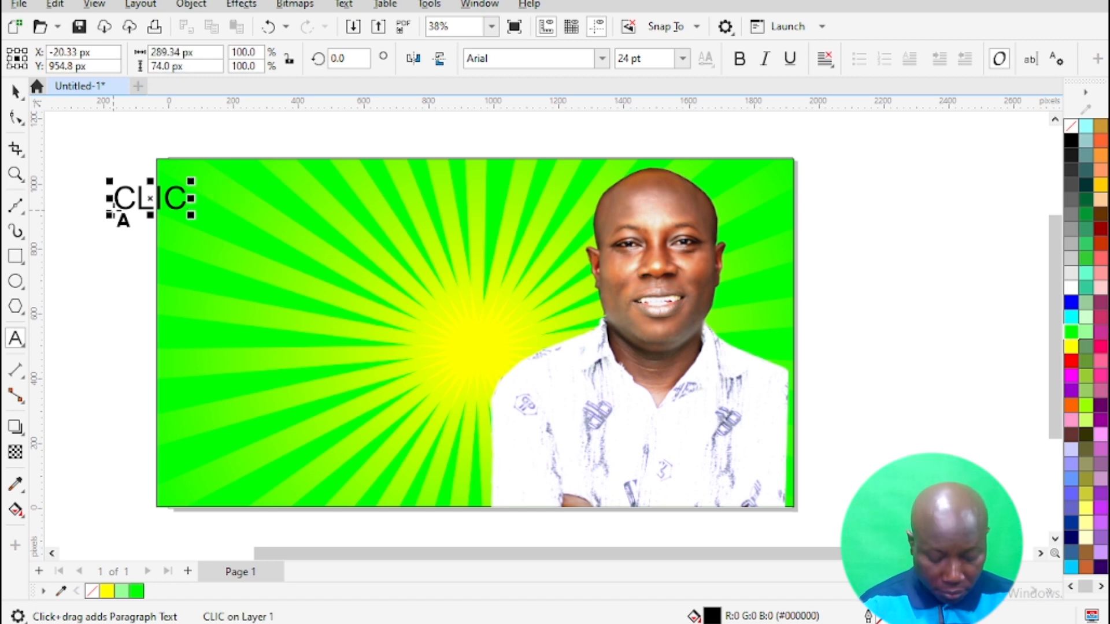
text(BAIT)
click(17, 92)
- Enlarge the headline text proportionally to about 896 × 150 px and move it onto the background beside the portrait's head
click(305, 238)
mouse_move(271, 220)
mouse_down()
mouse_move(402, 272)
mouse_move(264, 218)
mouse_up()
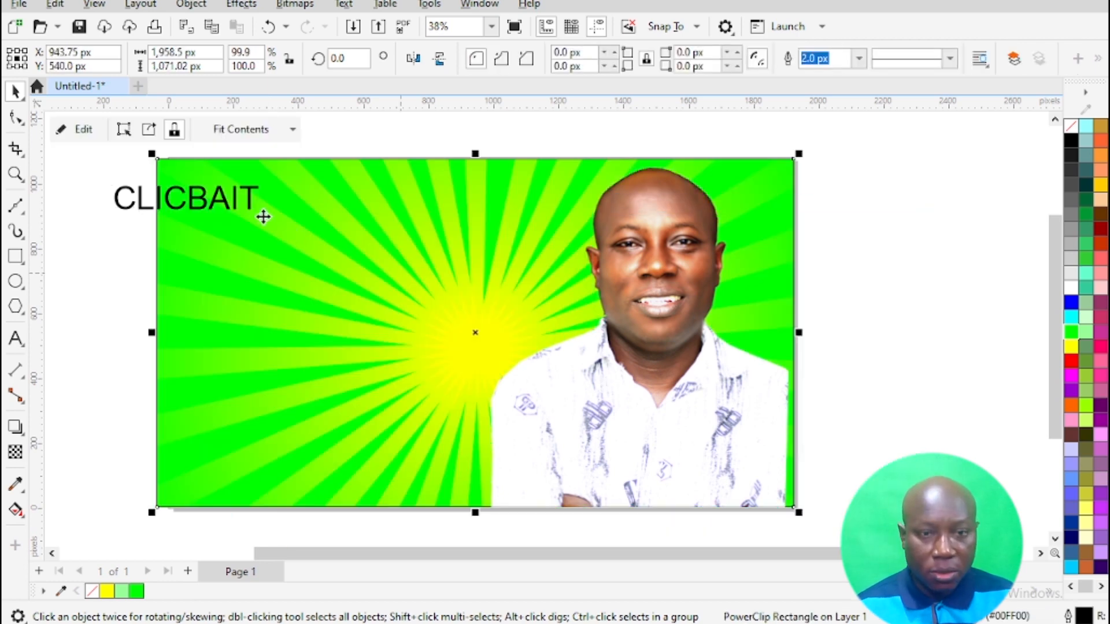
click(145, 202)
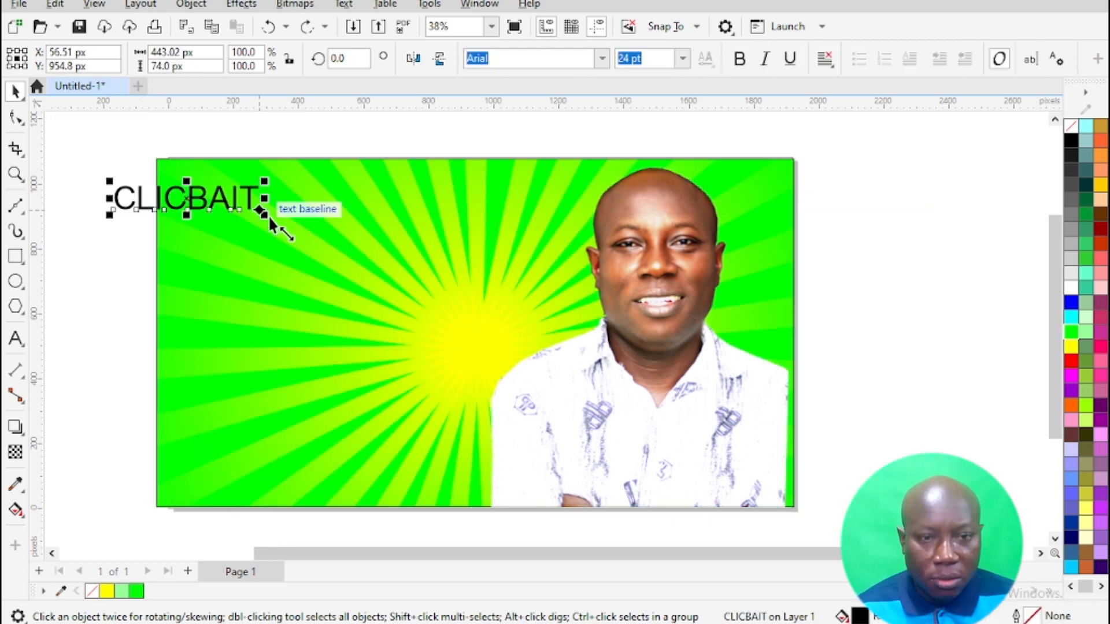
drag(262, 212, 405, 304)
drag(282, 214, 402, 230)
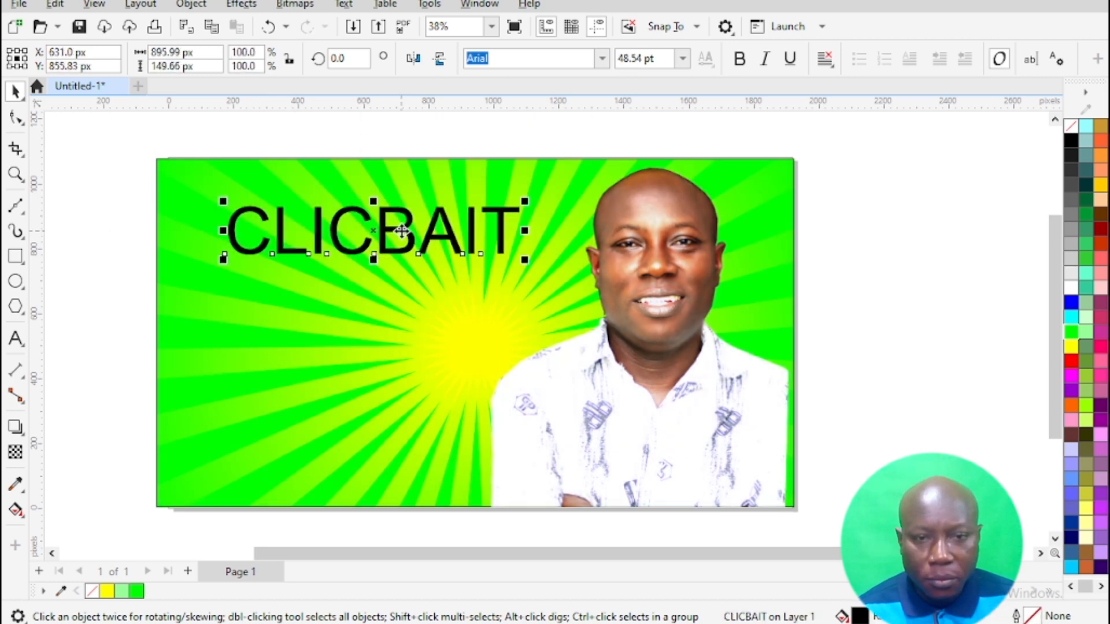
- Insert the missing K so that the headline reads "CLICKBAIT", and return to the Pick tool
double_click(402, 230)
key(Left)
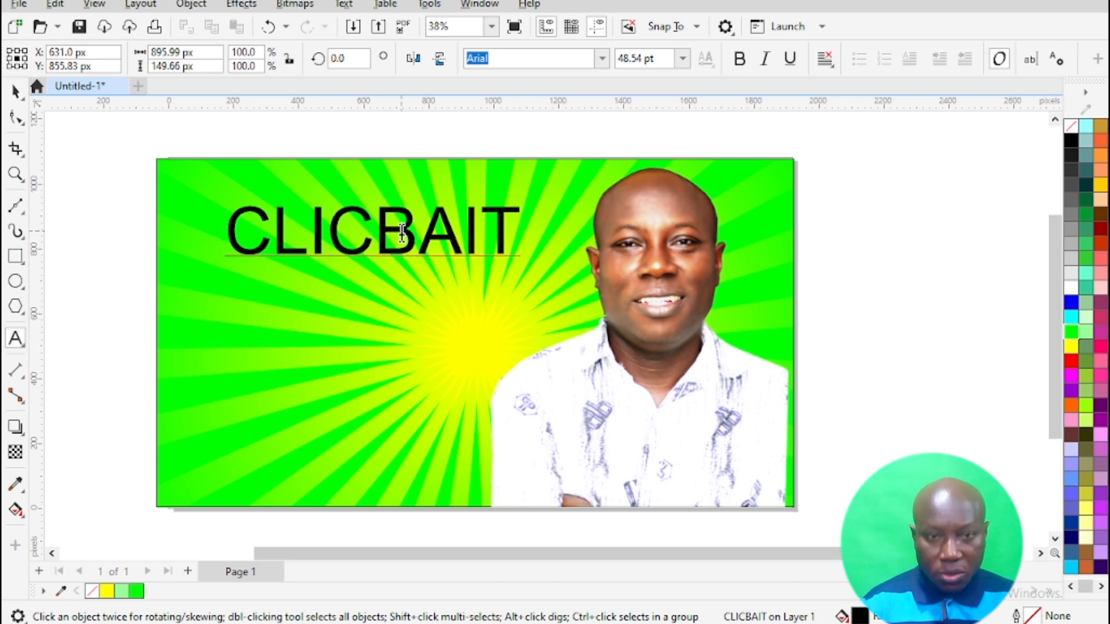
text(K)
click(15, 91)
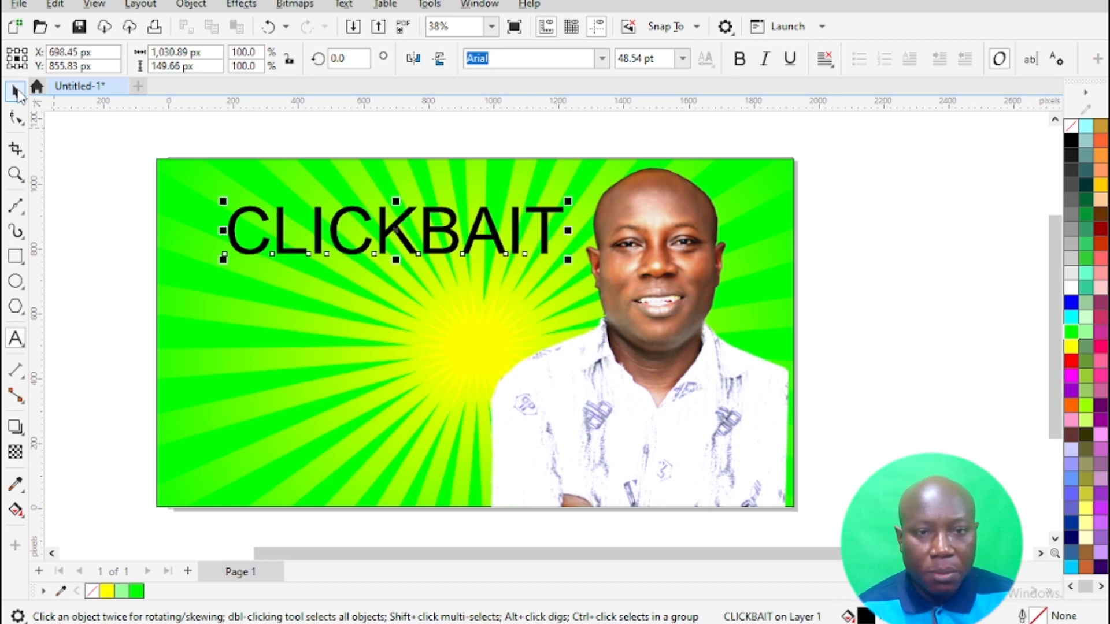
- Set the CLICKBAIT headline's font to Futura Bk BT
click(604, 59)
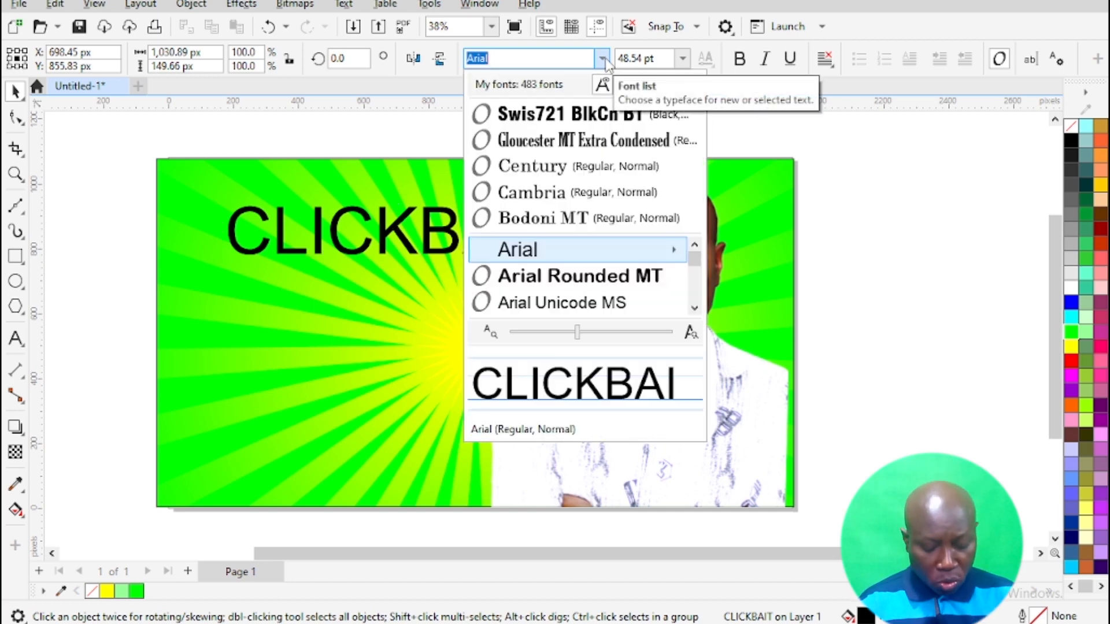
text(FUTU)
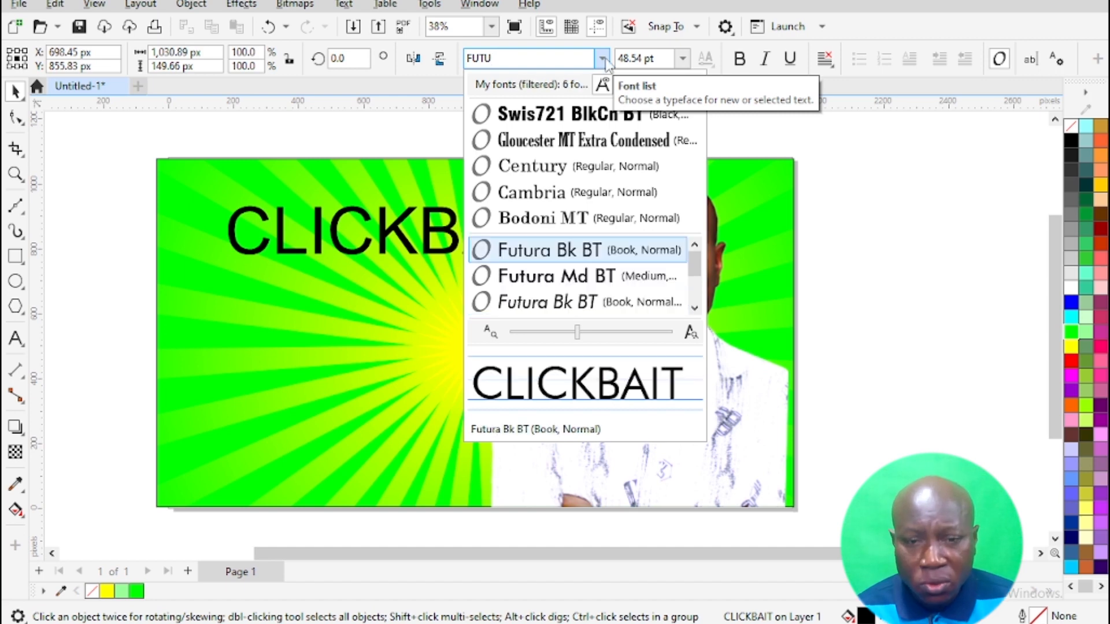
key(Return)
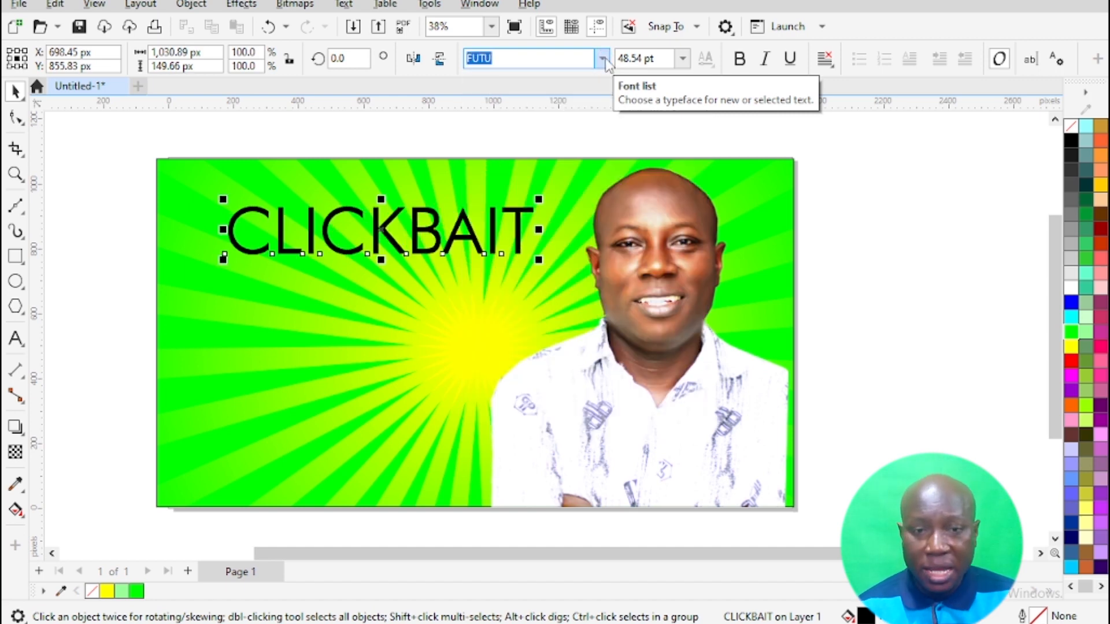
- Change the CLICKBAIT headline's font to Haettenschweiler and enlarge it proportionally to about 845 × 203 px
click(604, 59)
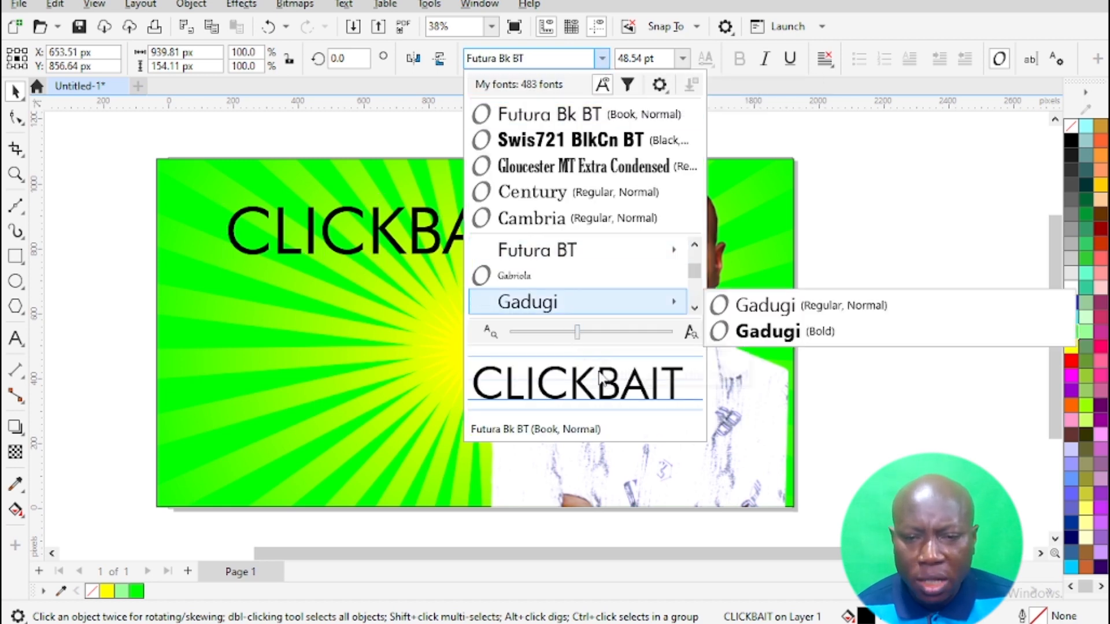
drag(696, 278, 698, 289)
scroll(567, 278, down, 2)
scroll(565, 283, down, 10)
scroll(565, 283, up, 5)
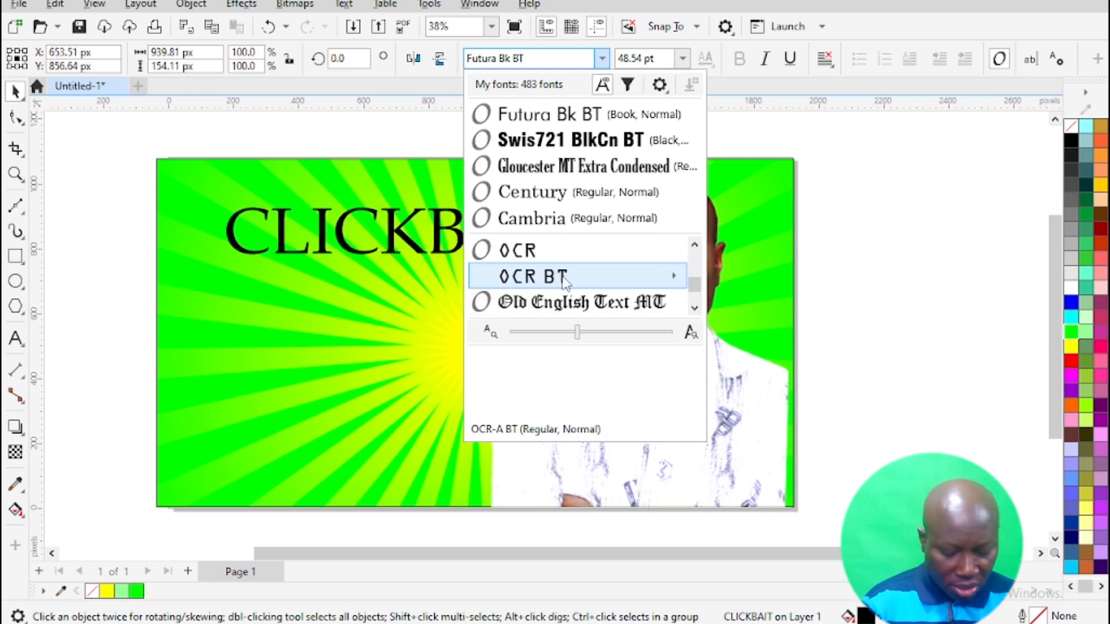
scroll(566, 283, up, 15)
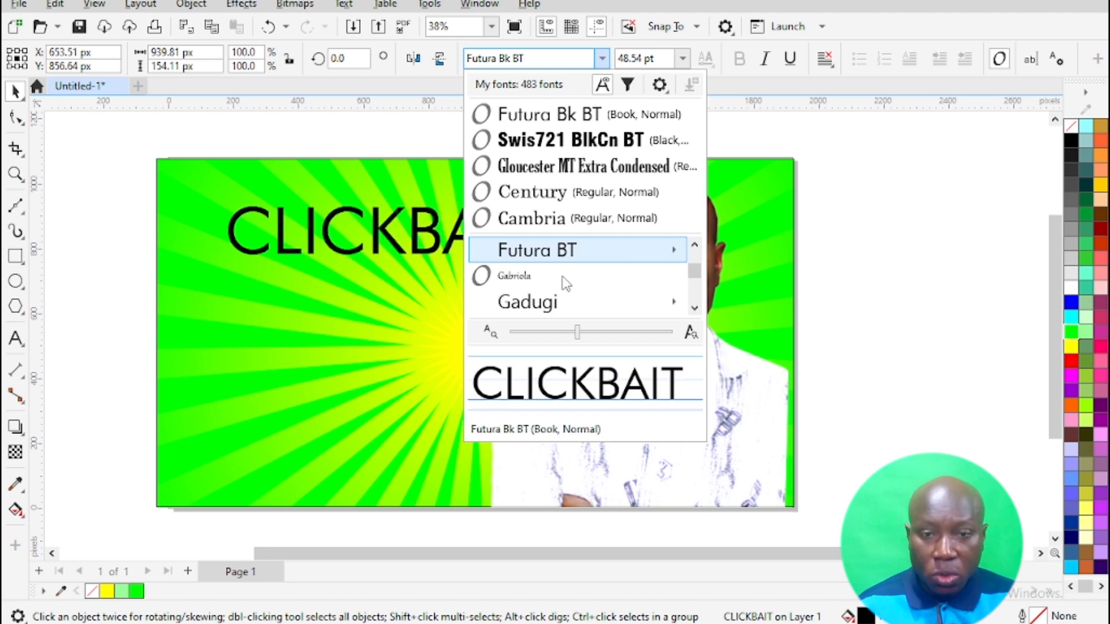
click(696, 309)
scroll(696, 309, down, 9)
scroll(700, 312, down, 8)
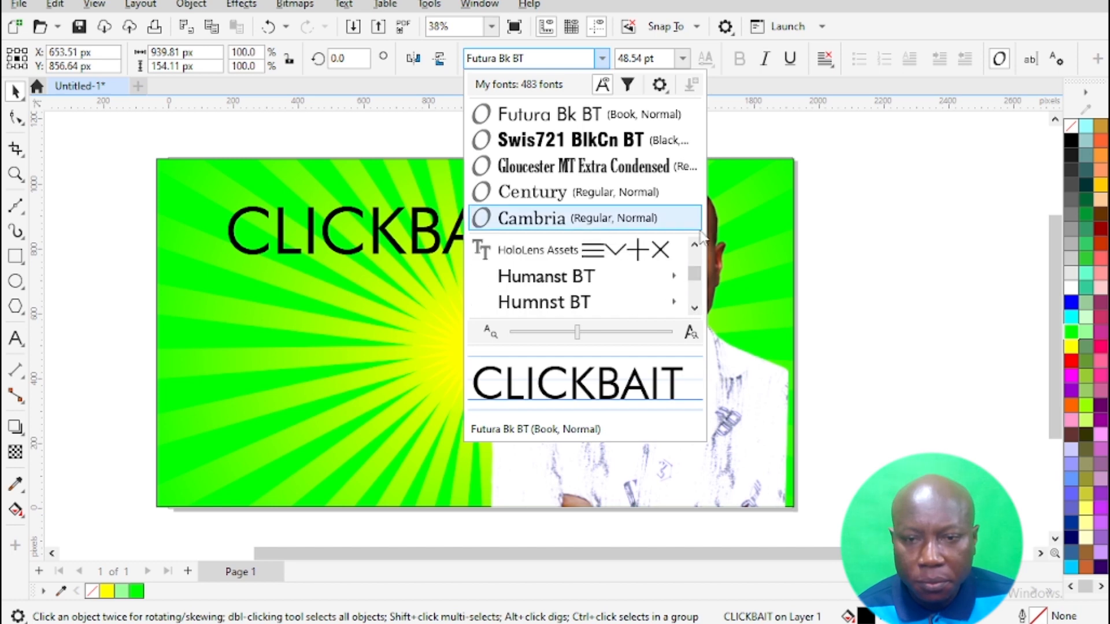
scroll(695, 248, up, 4)
scroll(696, 253, up, 1)
click(563, 274)
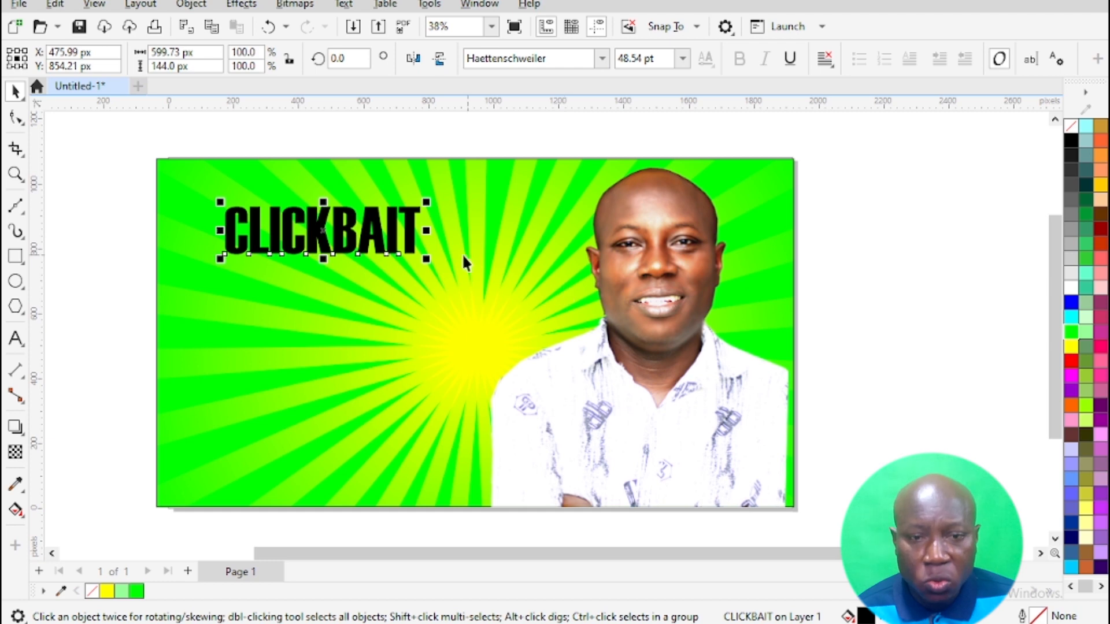
drag(428, 260, 506, 309)
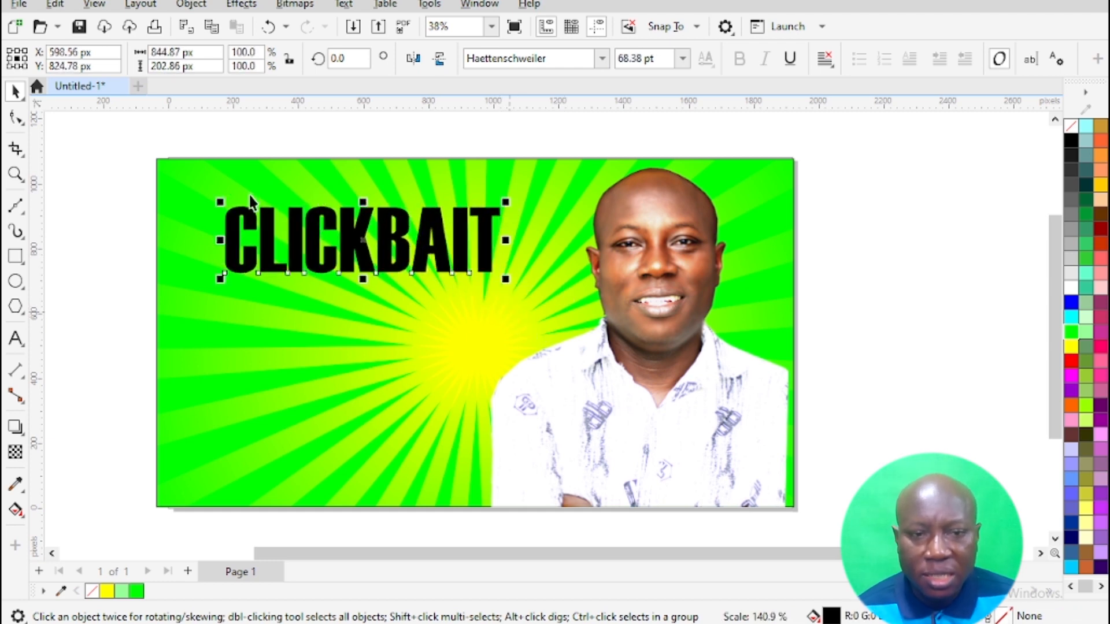
- Duplicate the headline below the original and replace the copy's text with "YOUTUBE" and "THUMBNAIL" on two lines
drag(324, 220, 289, 321)
right_click(289, 321)
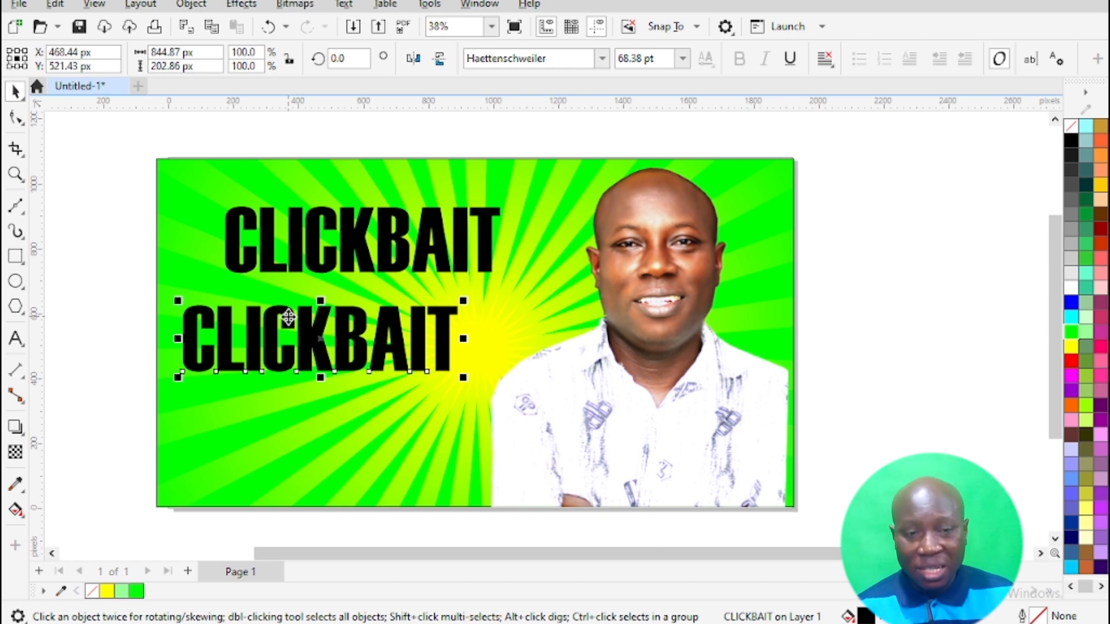
double_click(289, 317)
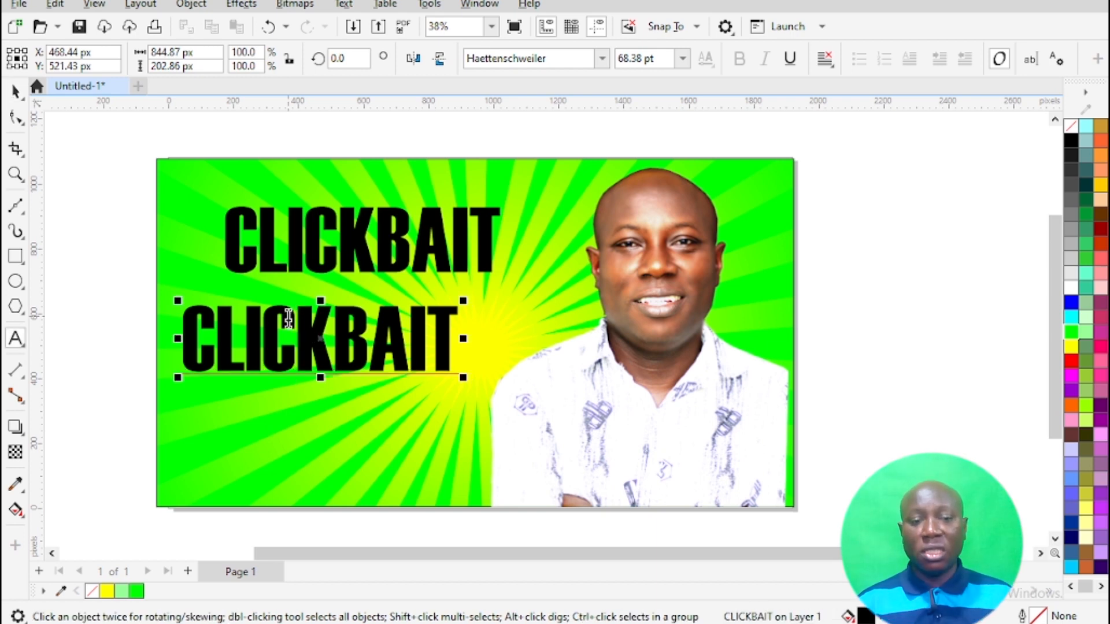
key(Home)
key(ctrl+a)
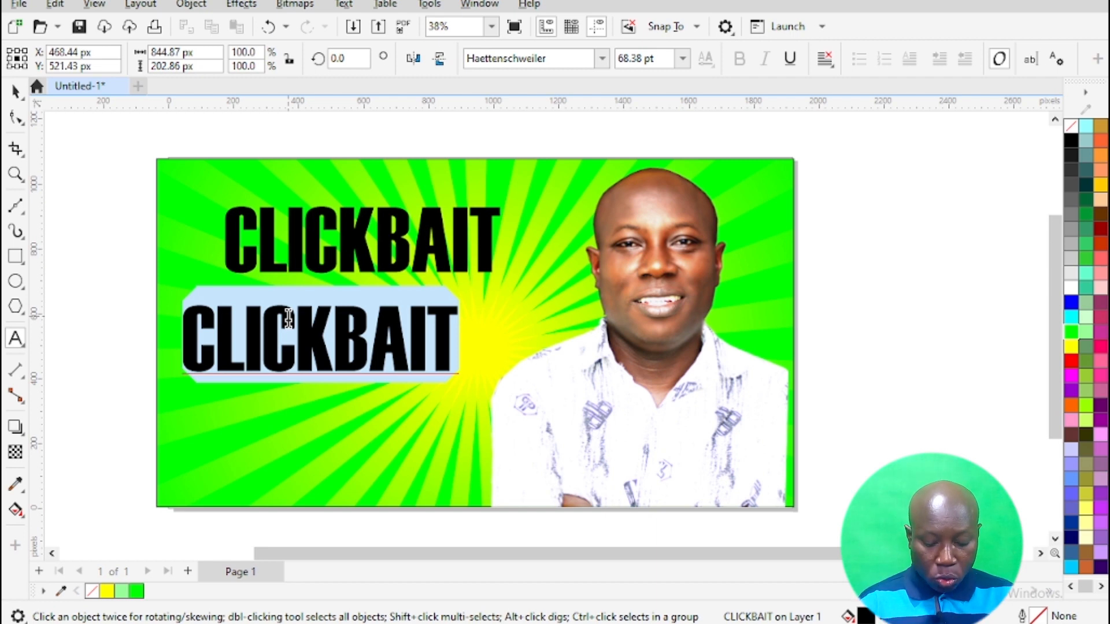
text(YOUTUBE)
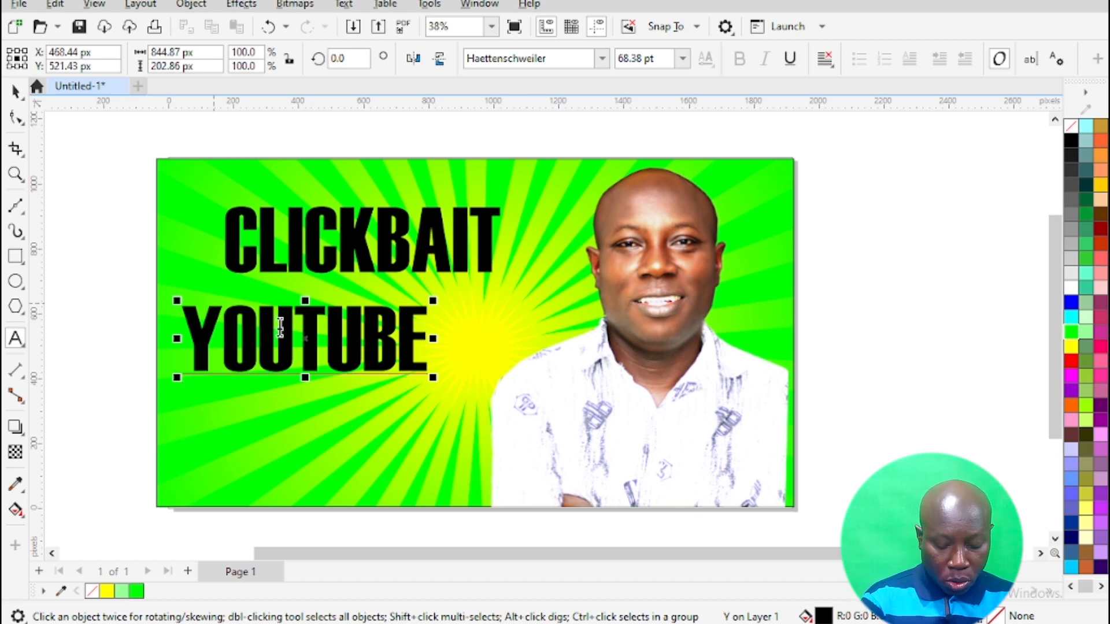
text(THUMBNAI)
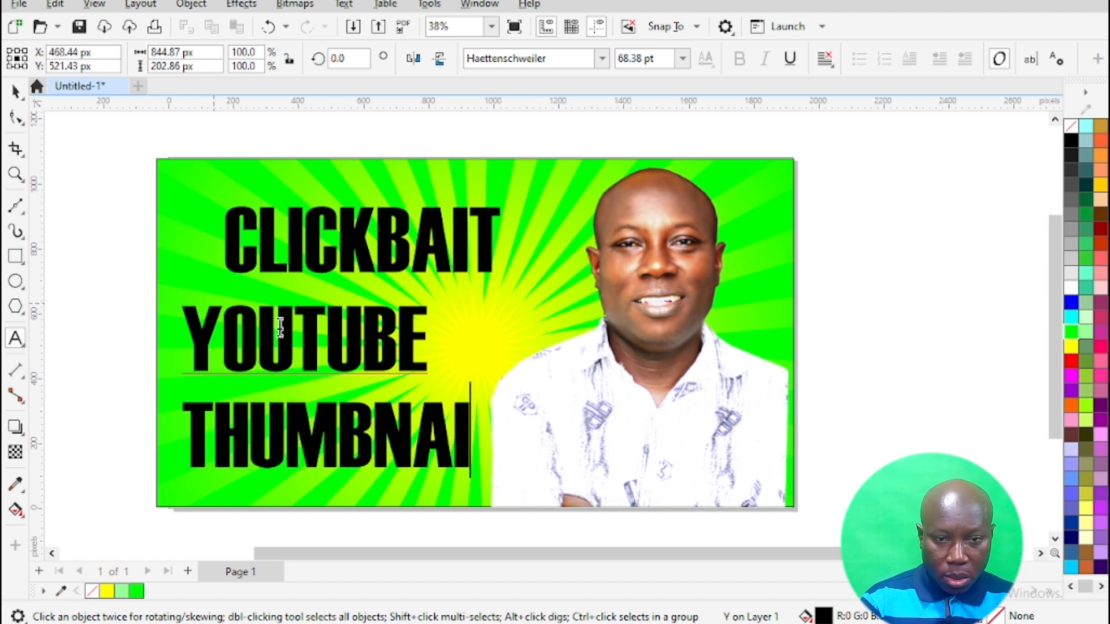
text(L)
click(16, 93)
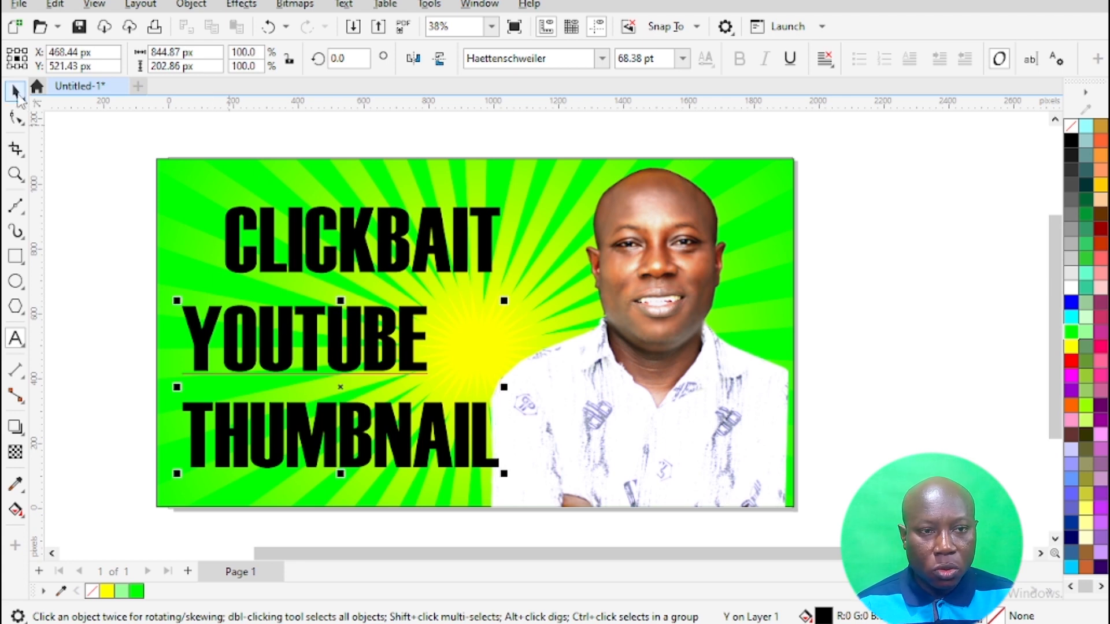
- Shift the two-line text slightly up and right, break it apart into separate lines, and stretch YOUTUBE to 1,080 px wide
drag(306, 348, 332, 340)
key(ctrl+k)
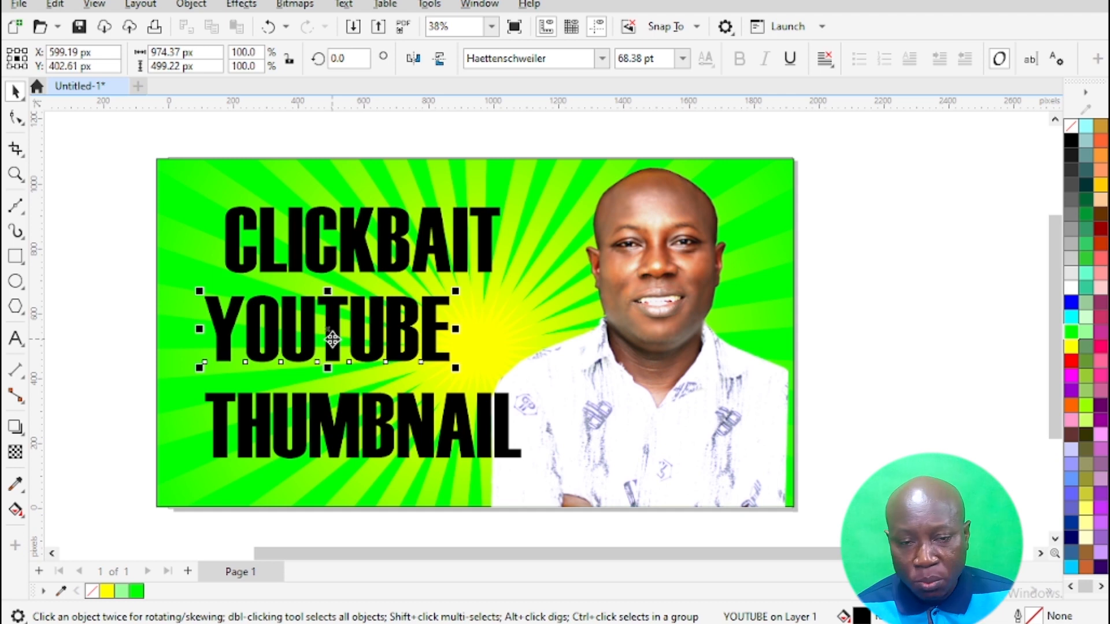
drag(456, 328, 562, 338)
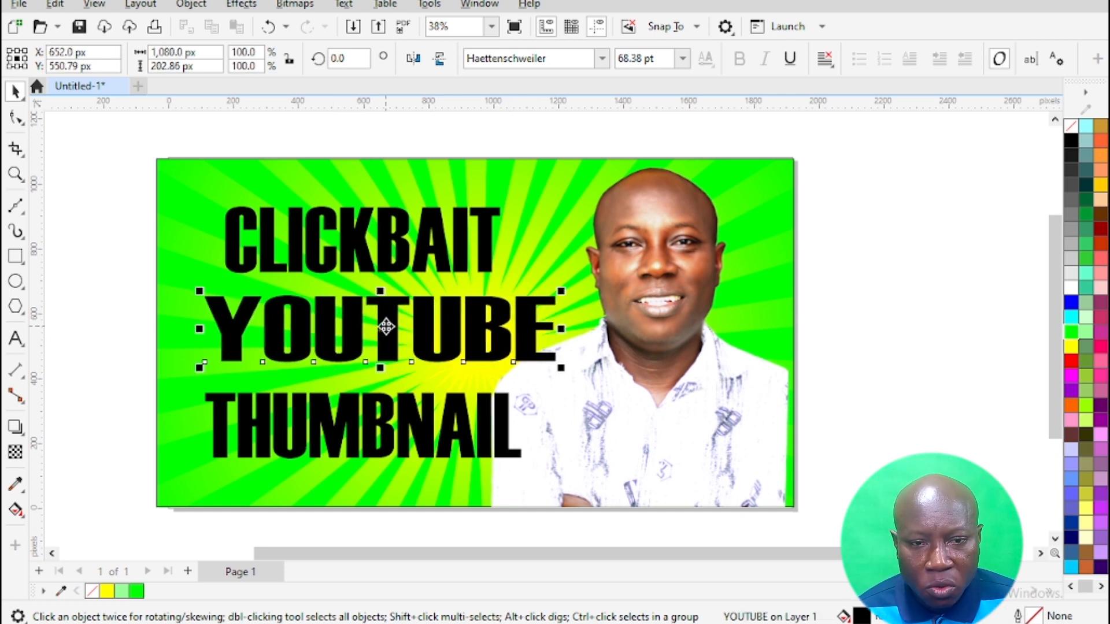
- Move YOUTUBE and THUMBNAIL up to tighten the gaps between the three lines, and align YOUTUBE's centre with CLICKBAIT
drag(379, 317, 371, 304)
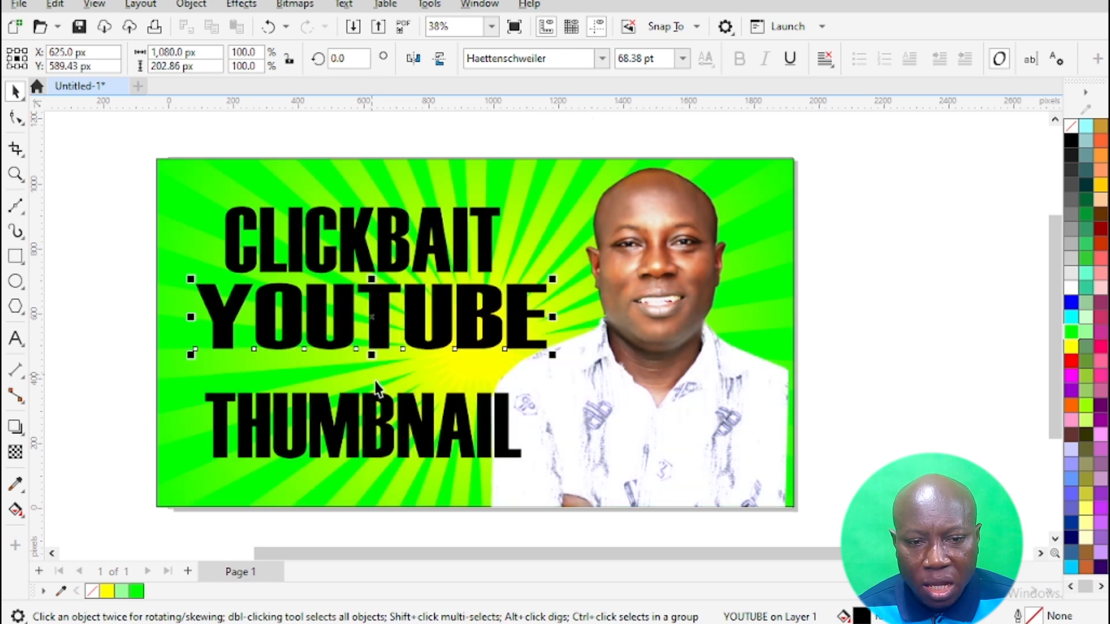
mouse_move(377, 422)
mouse_down()
mouse_move(366, 395)
mouse_move(379, 405)
mouse_up()
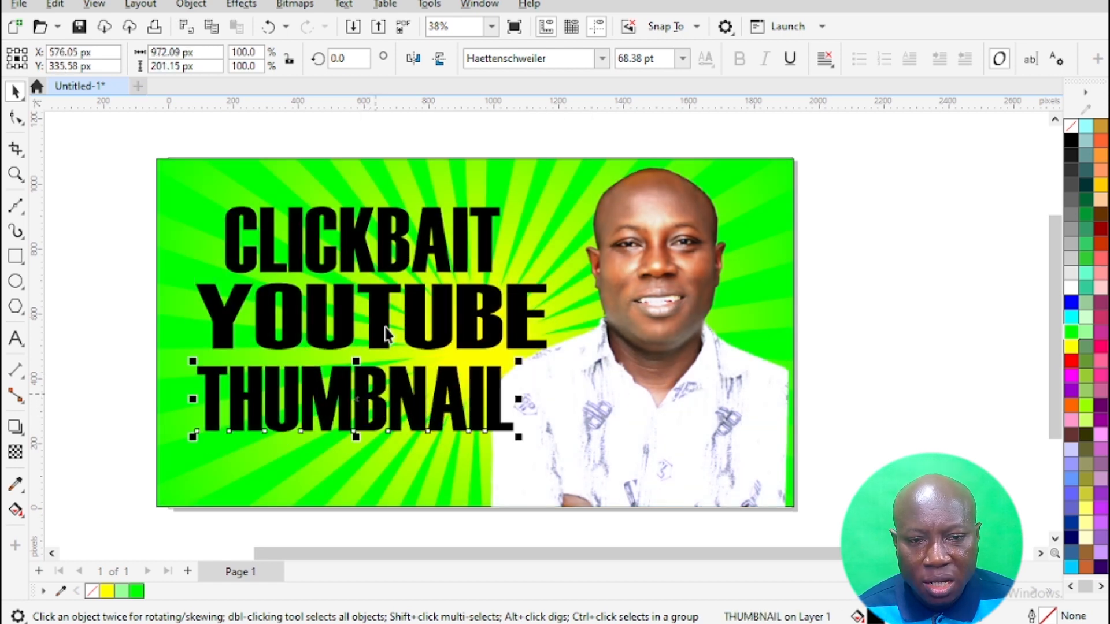
click(389, 324)
shift+click(391, 243)
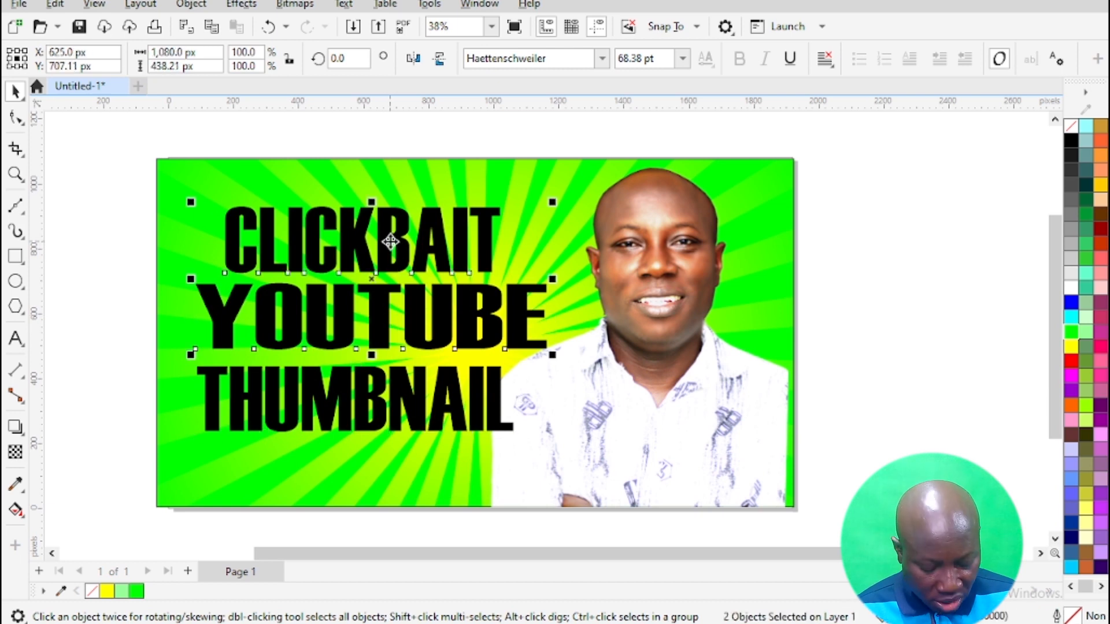
key(c)
click(420, 134)
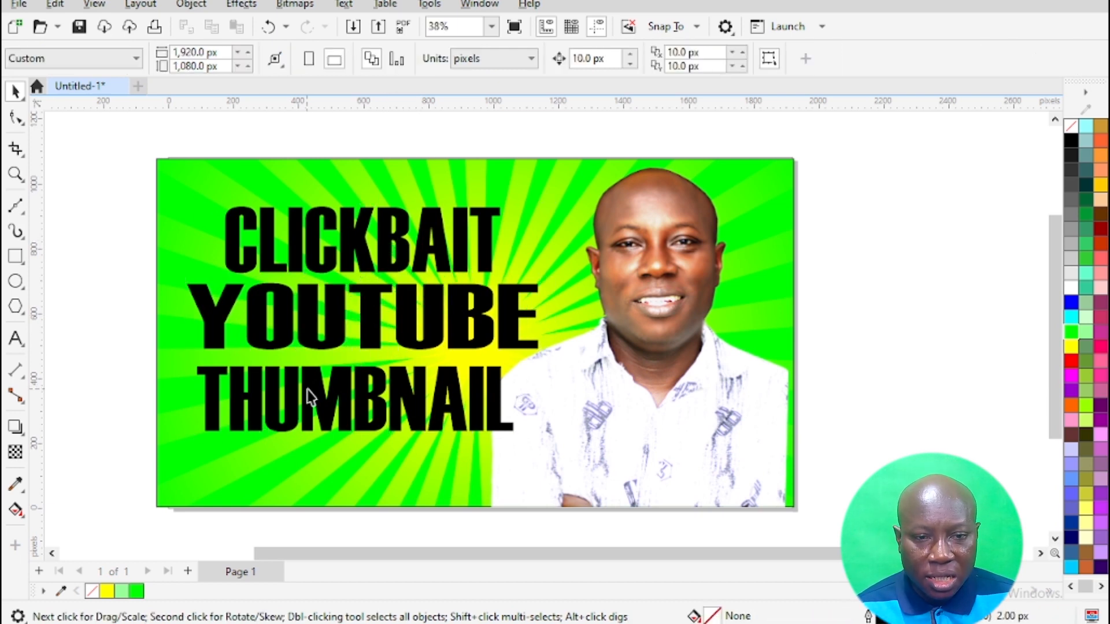
drag(320, 395, 311, 383)
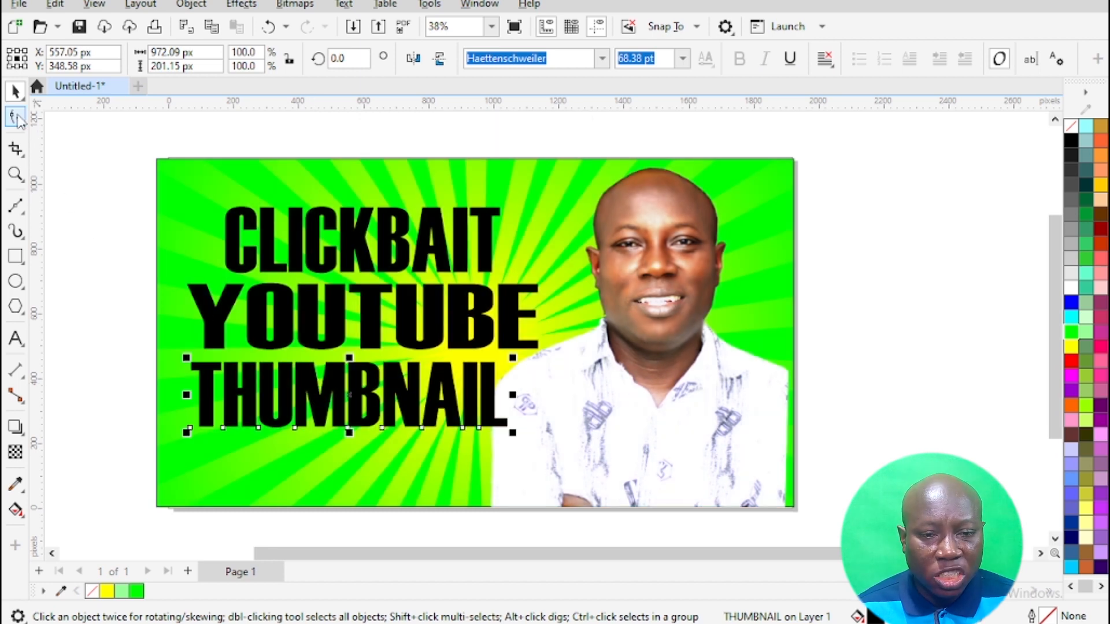
- Widen THUMBNAIL's letter spacing with the Shape tool until the word extends slightly past YOUTUBE's right end
click(16, 118)
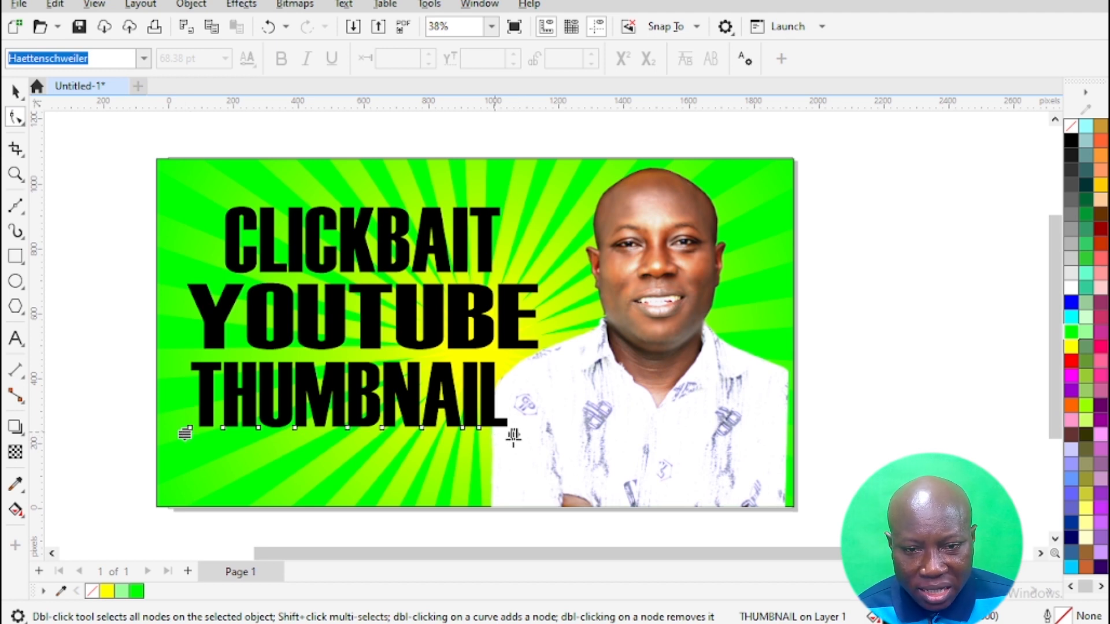
drag(514, 438, 553, 441)
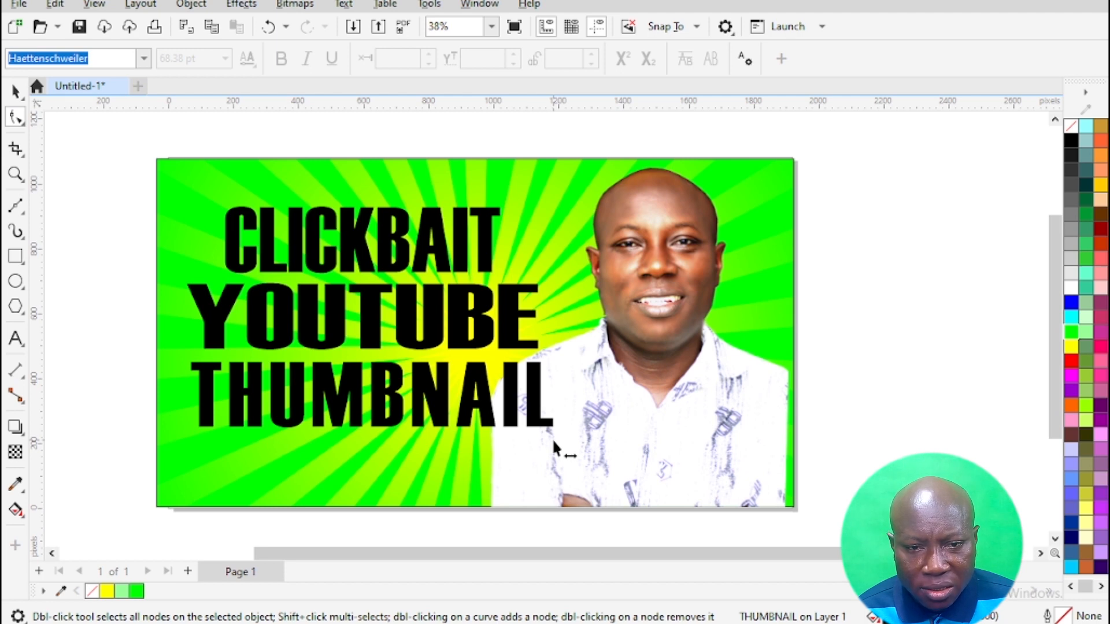
click(16, 91)
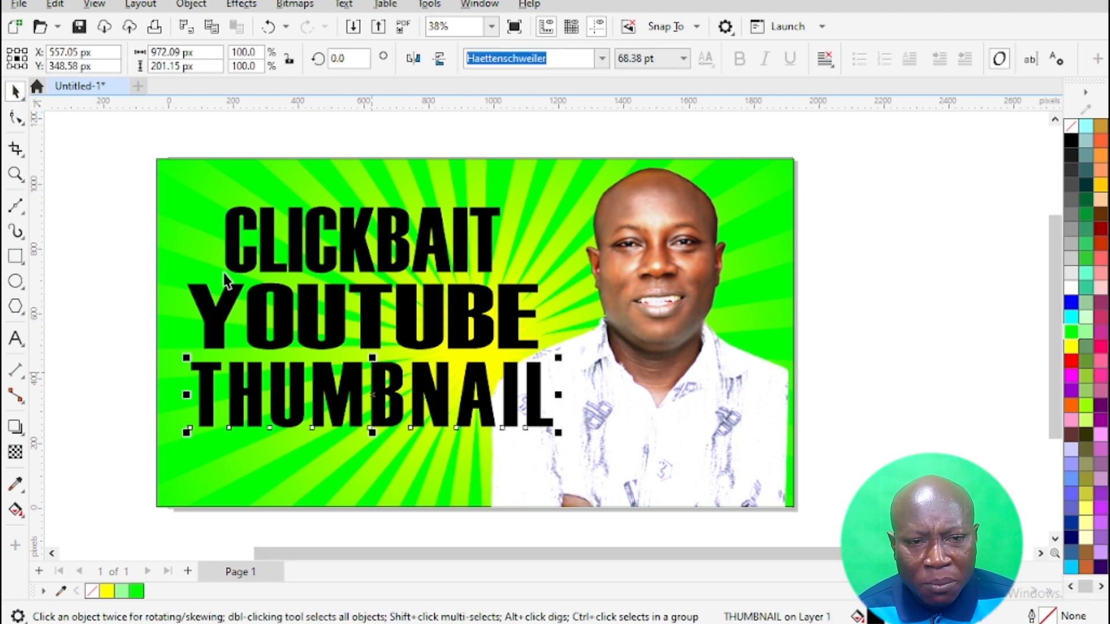
drag(67, 146, 584, 467)
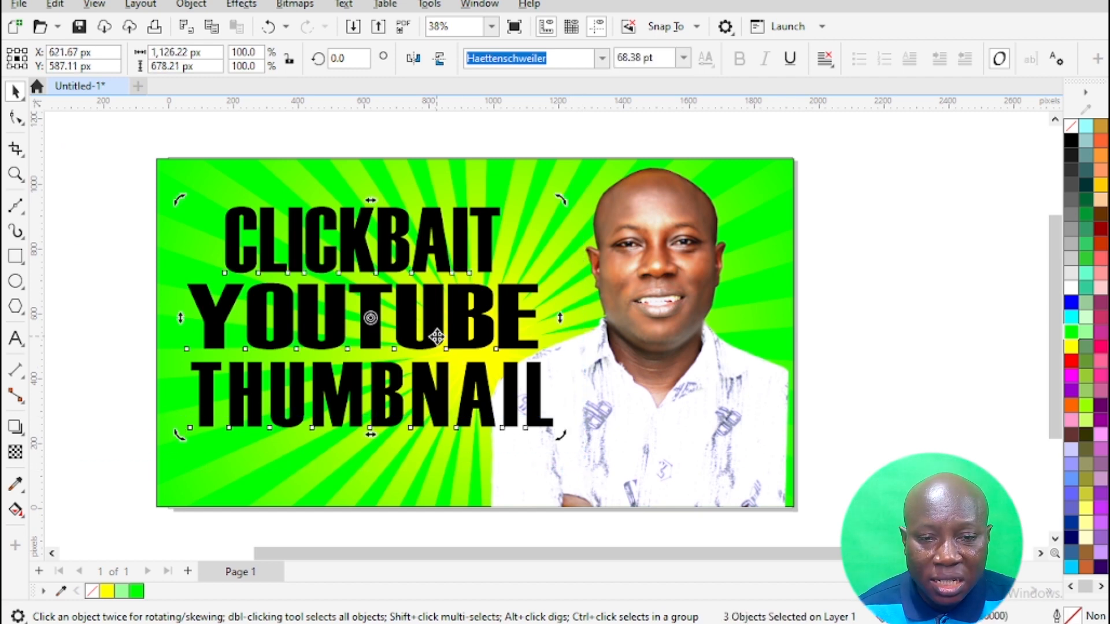
click(521, 414)
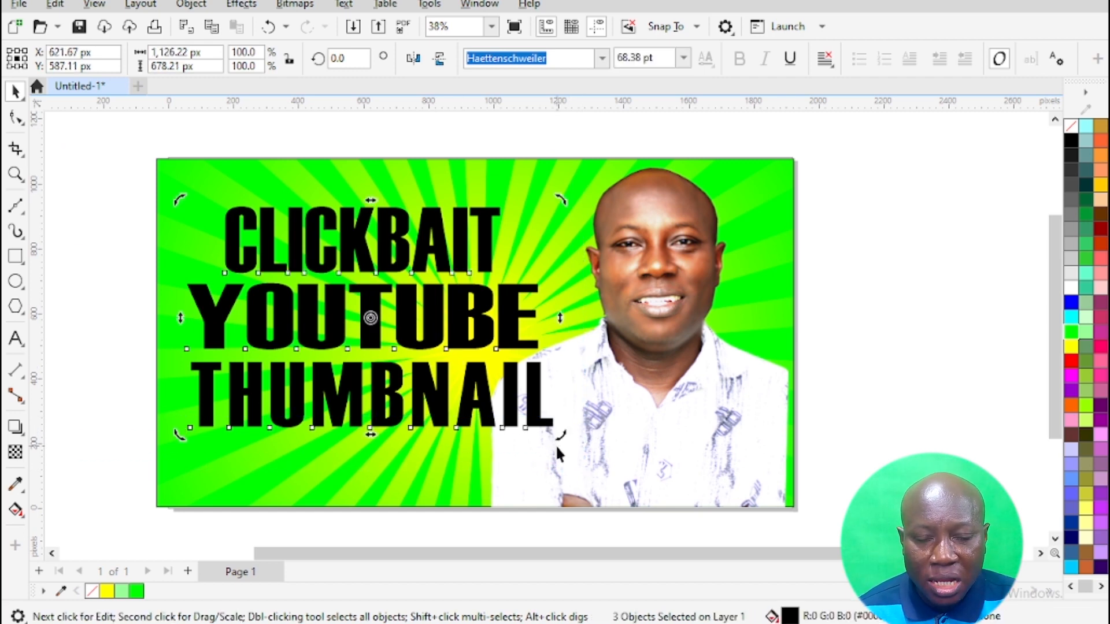
click(88, 187)
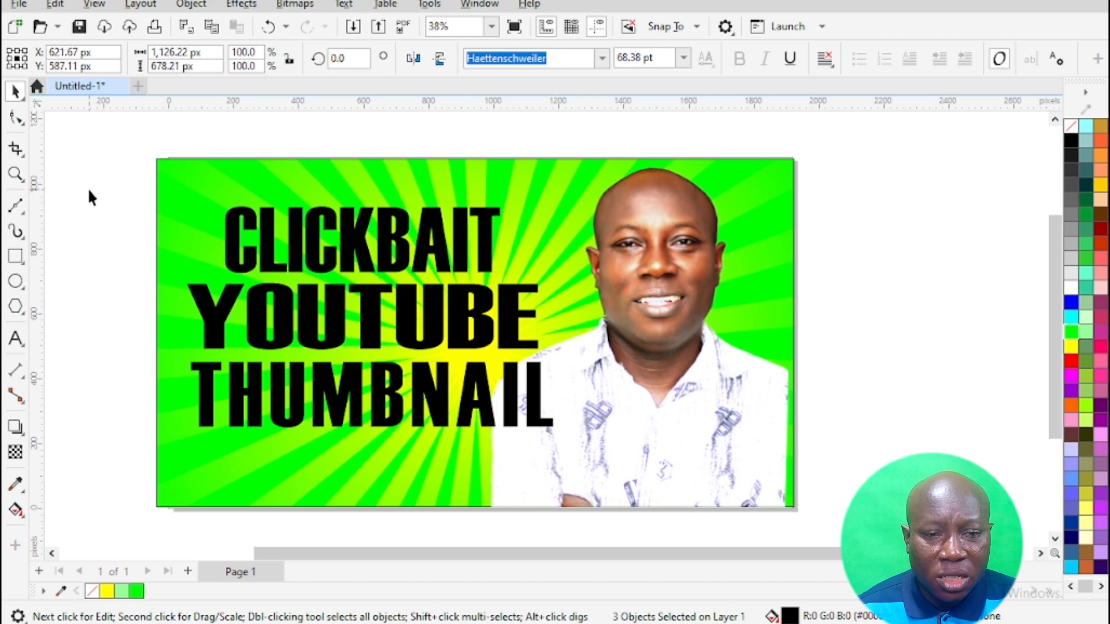
- Recolour only the letters TUBE in the word YOUTUBE white
double_click(207, 312)
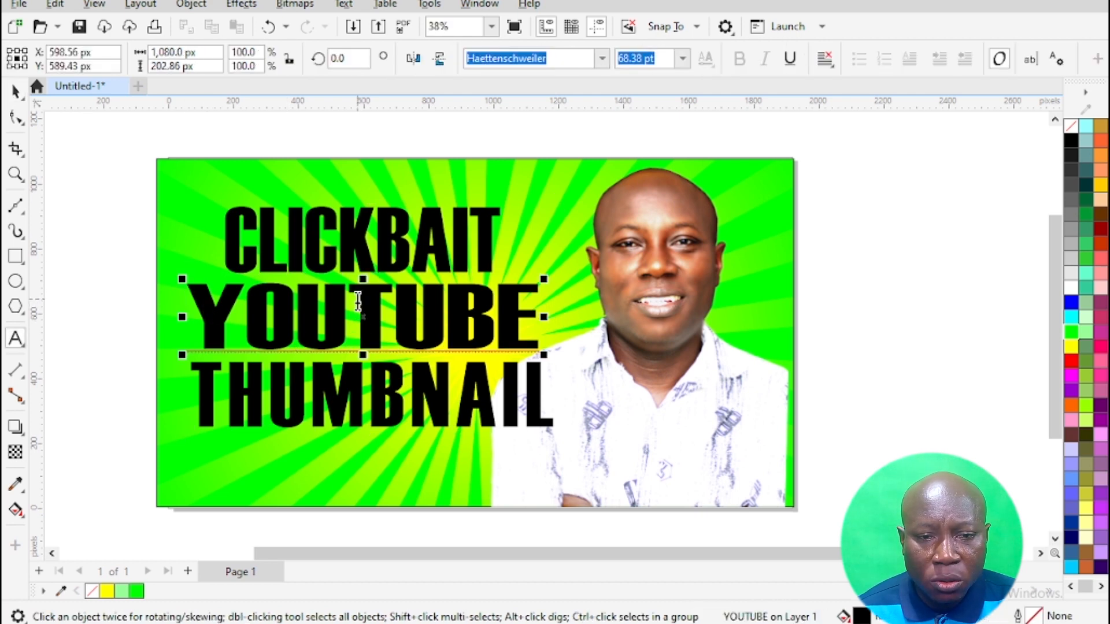
drag(347, 310, 534, 318)
click(1072, 288)
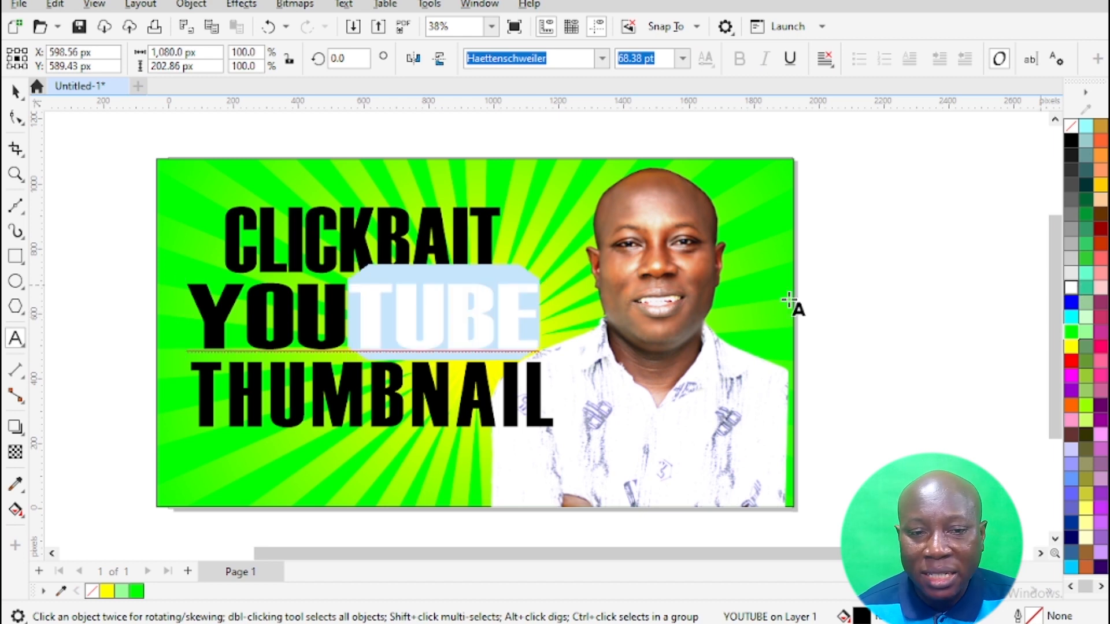
click(16, 92)
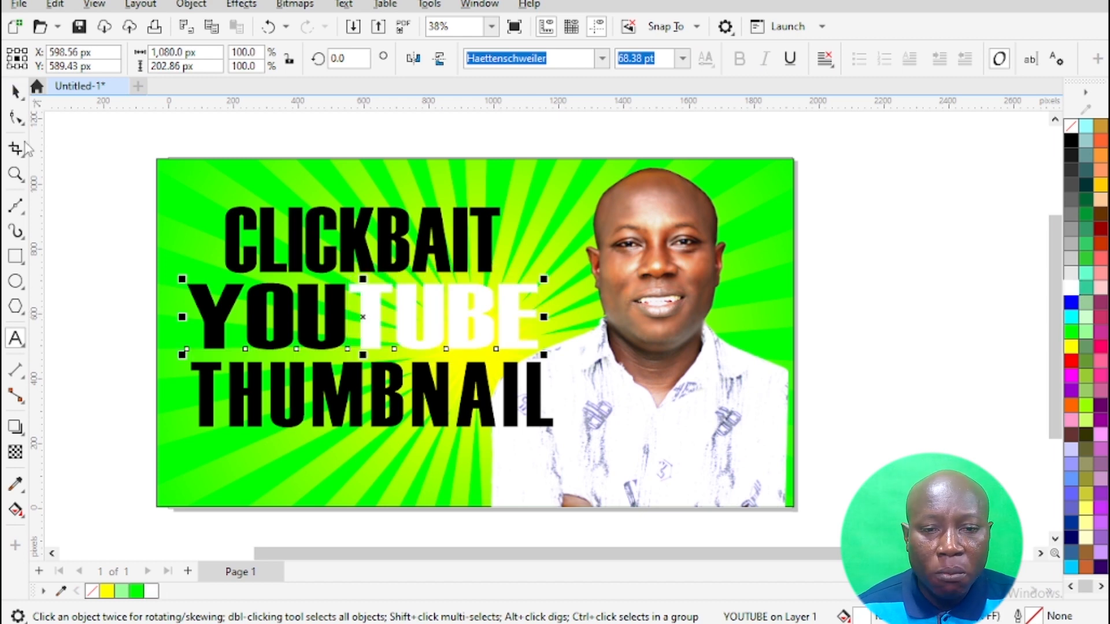
click(88, 201)
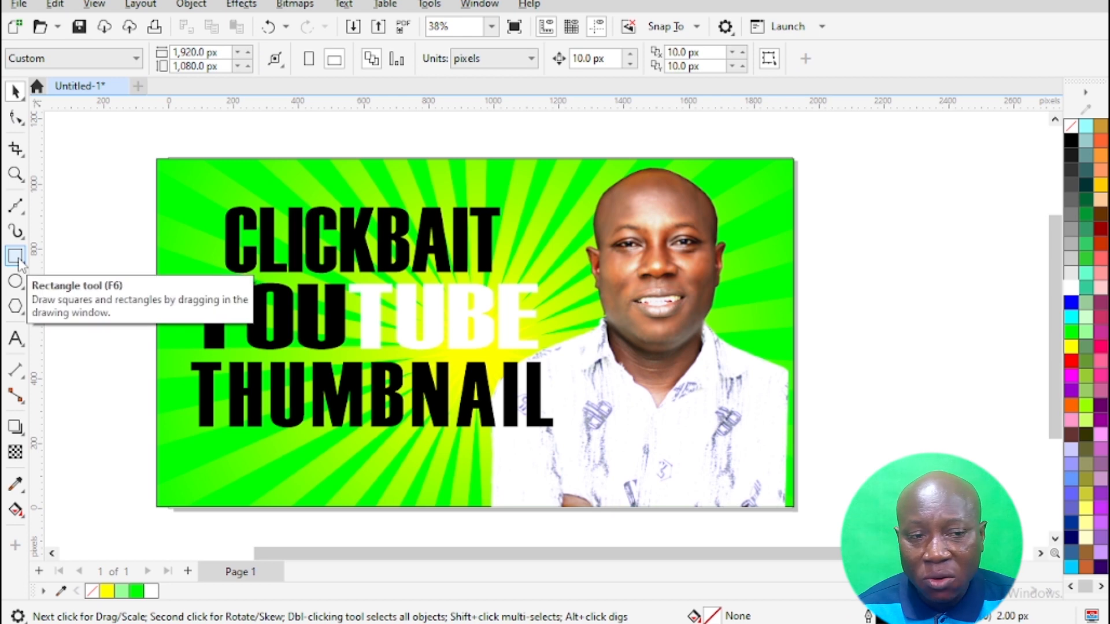
- Draw a rectangle around TUBE and narrow it from its left side to about 603 × 226 px
click(15, 256)
scroll(371, 310, up, 2)
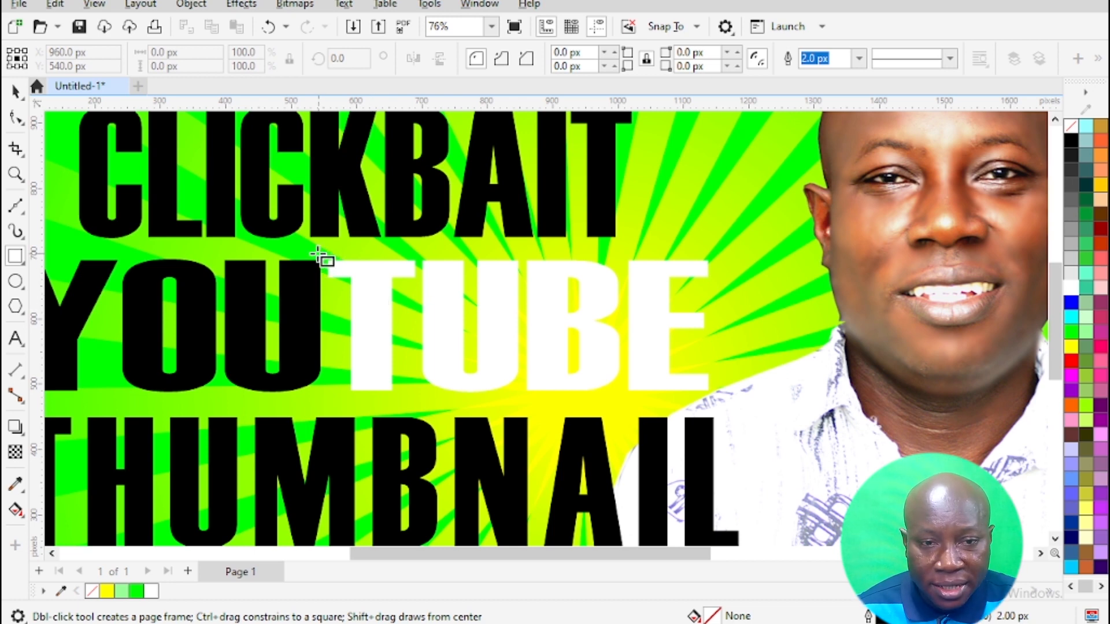
mouse_move(320, 252)
mouse_down()
mouse_move(356, 295)
mouse_move(478, 364)
mouse_move(725, 399)
mouse_up()
key(space)
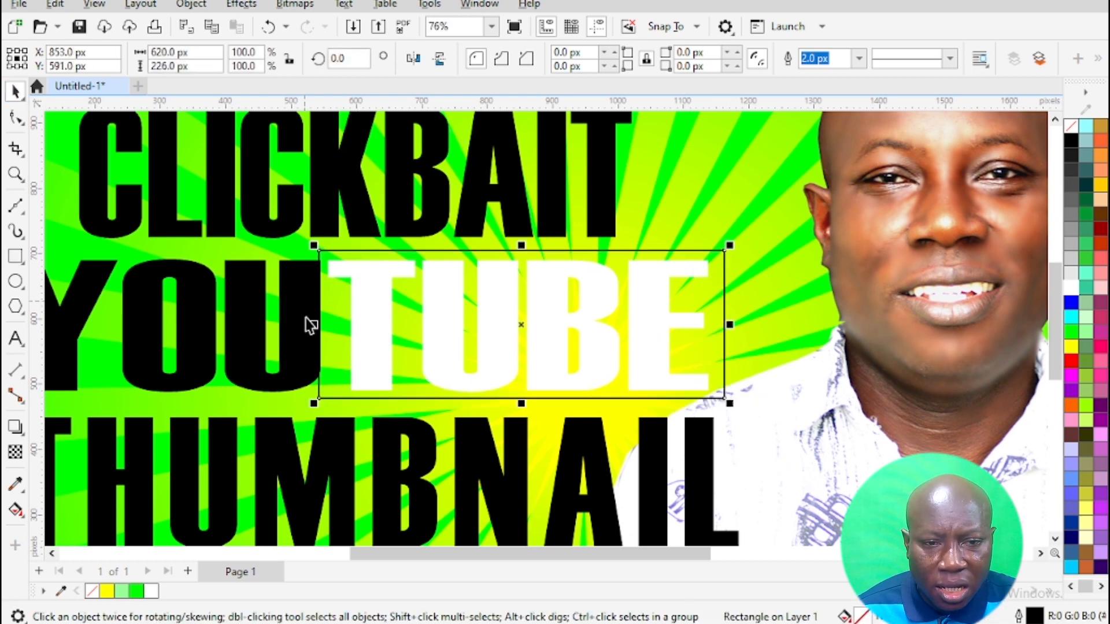
drag(315, 325, 327, 325)
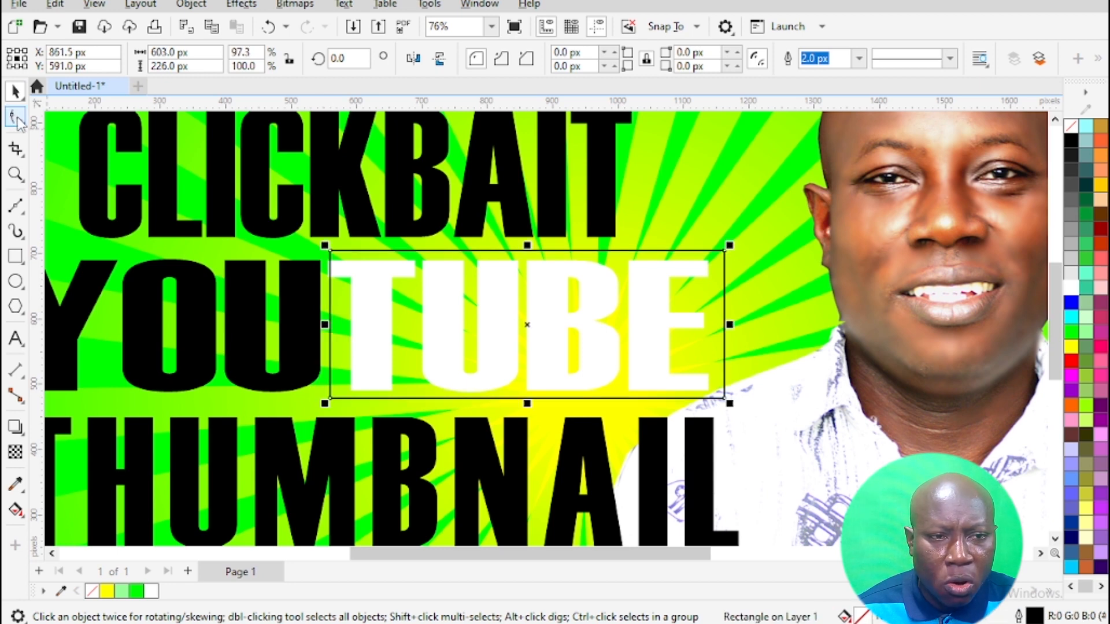
- Round all four corners of the rectangle to about 37 px and nudge it 10 px left to fit TUBE
click(18, 121)
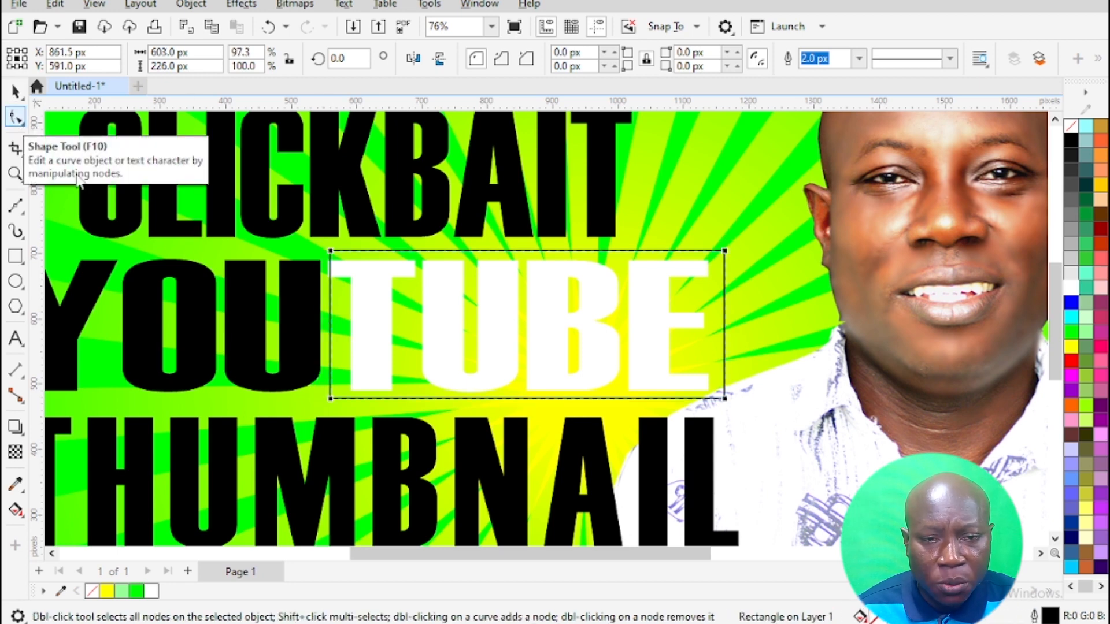
drag(332, 254, 352, 262)
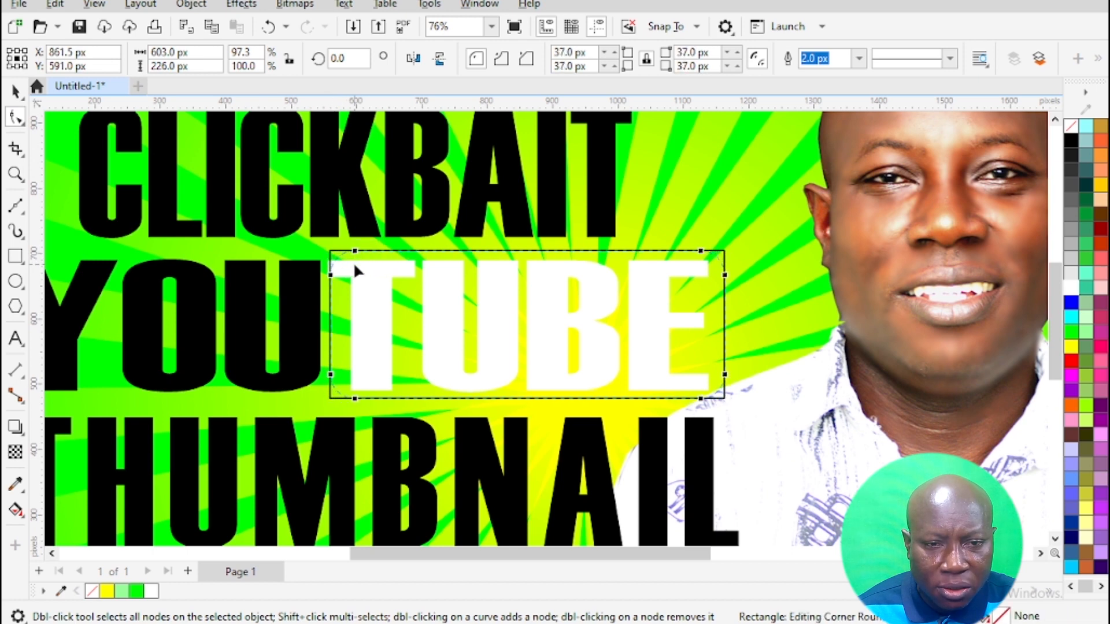
click(17, 91)
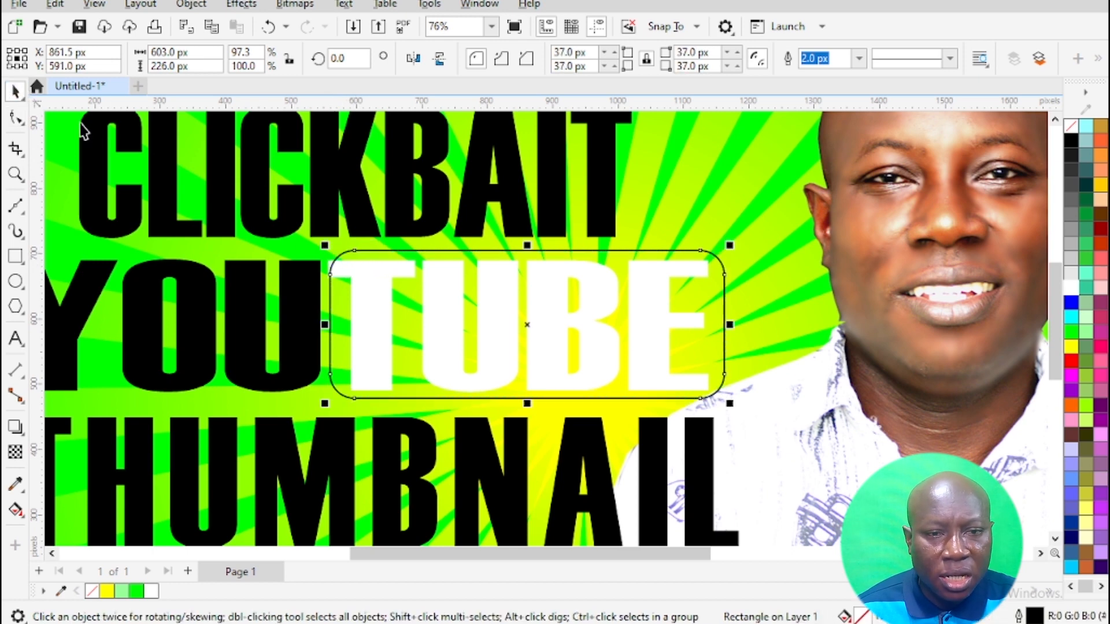
key(Left)
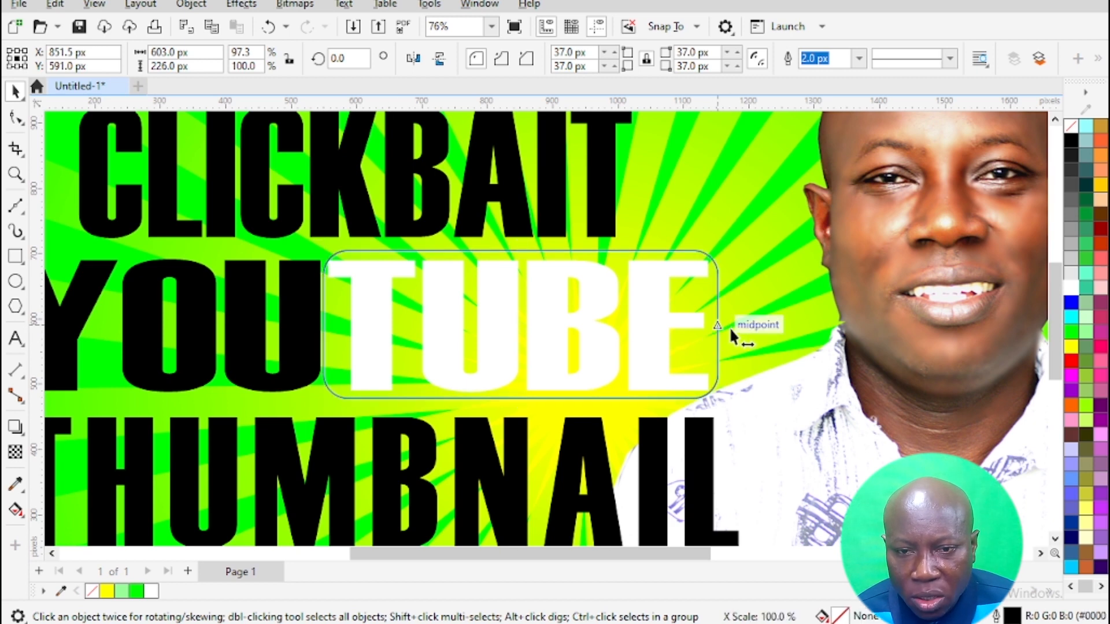
- Give the rounded rectangle a red fill and a red outline
click(1071, 361)
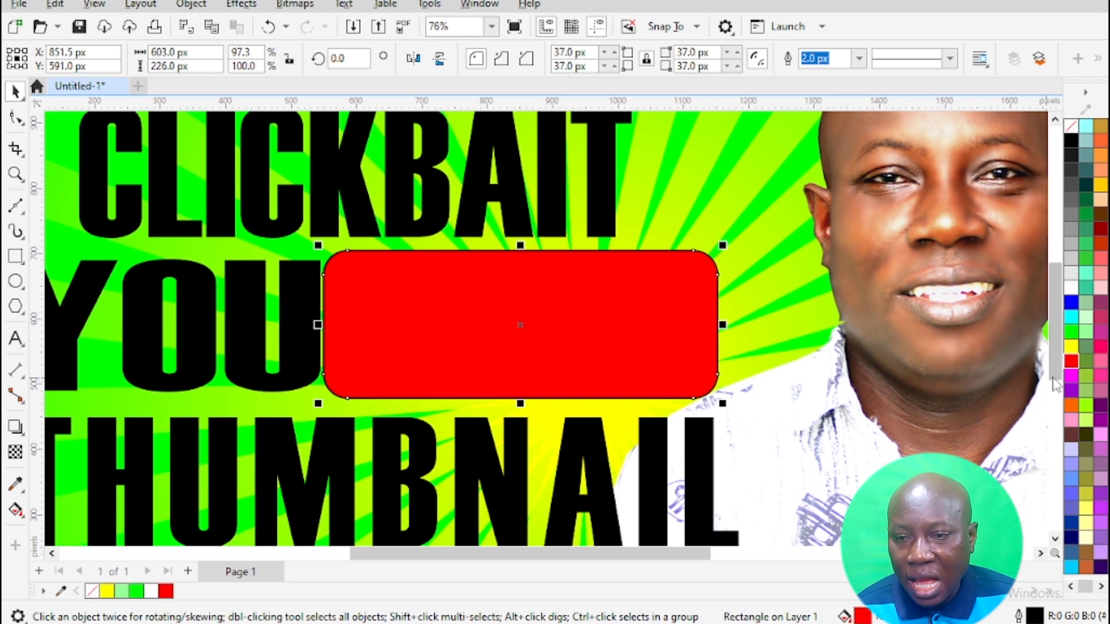
right_click(1072, 370)
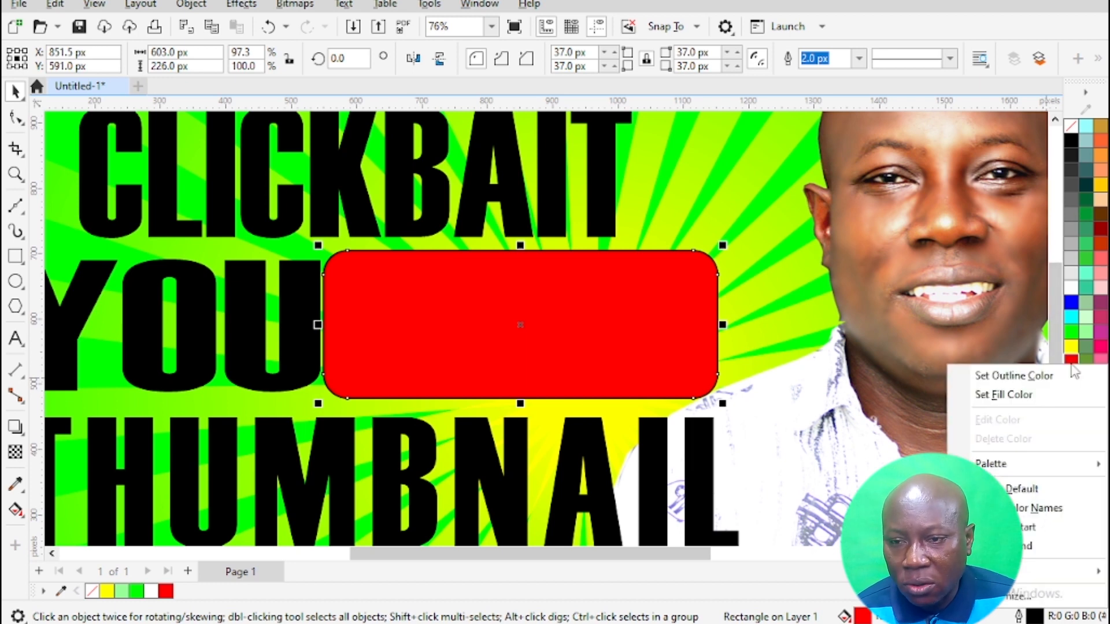
click(1017, 376)
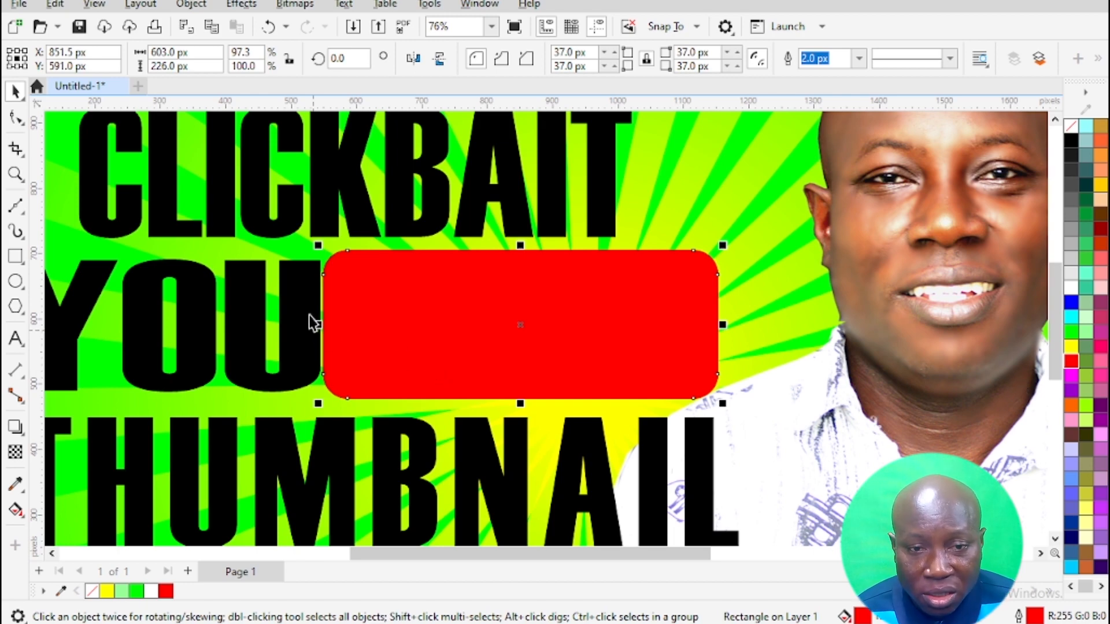
- Bring the YOUTUBE text in front of the red rounded rectangle
scroll(312, 322, down, 2)
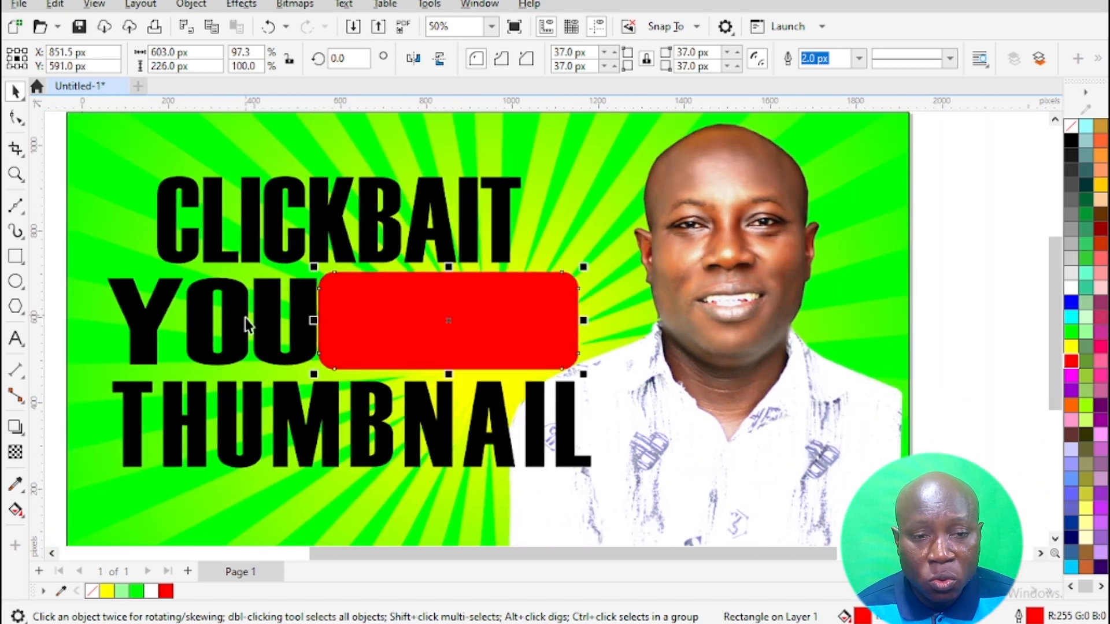
click(273, 322)
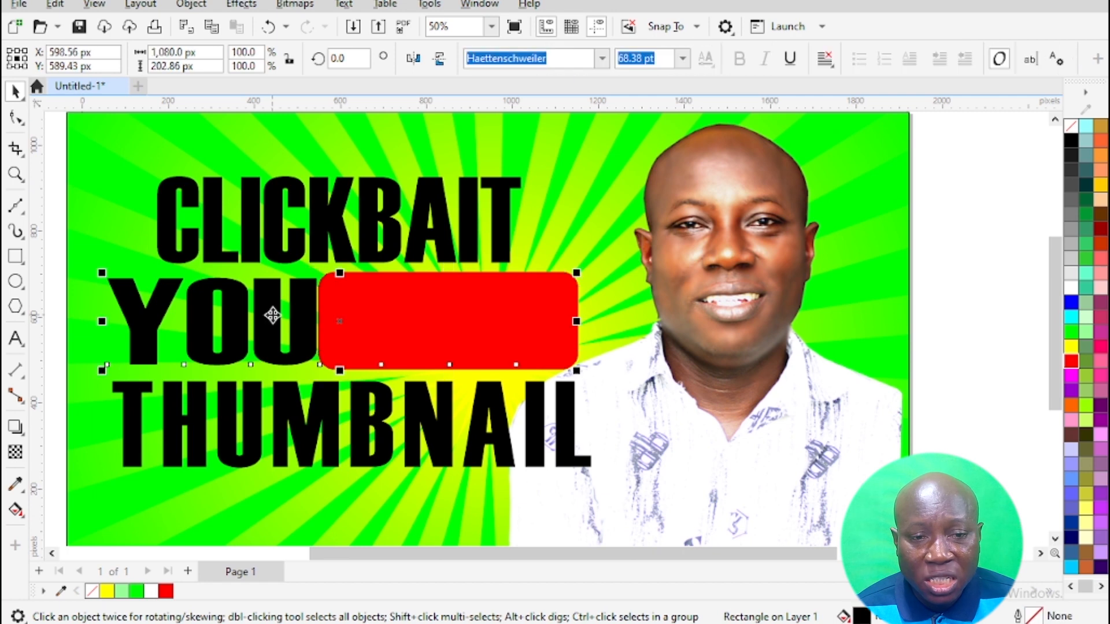
click(195, 311)
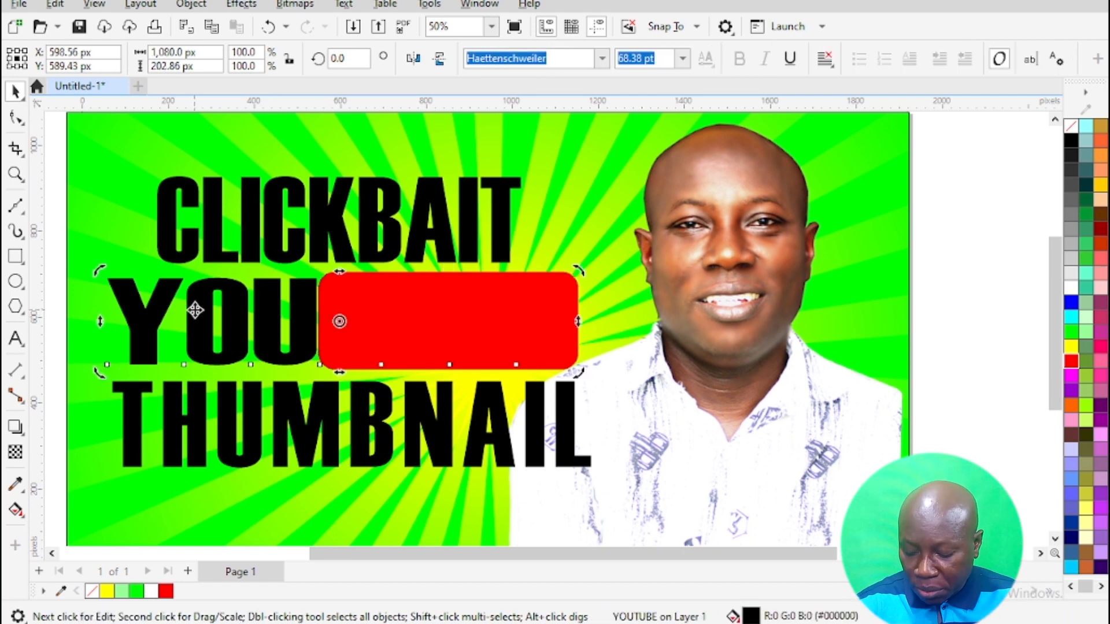
key(shift+Page_Up)
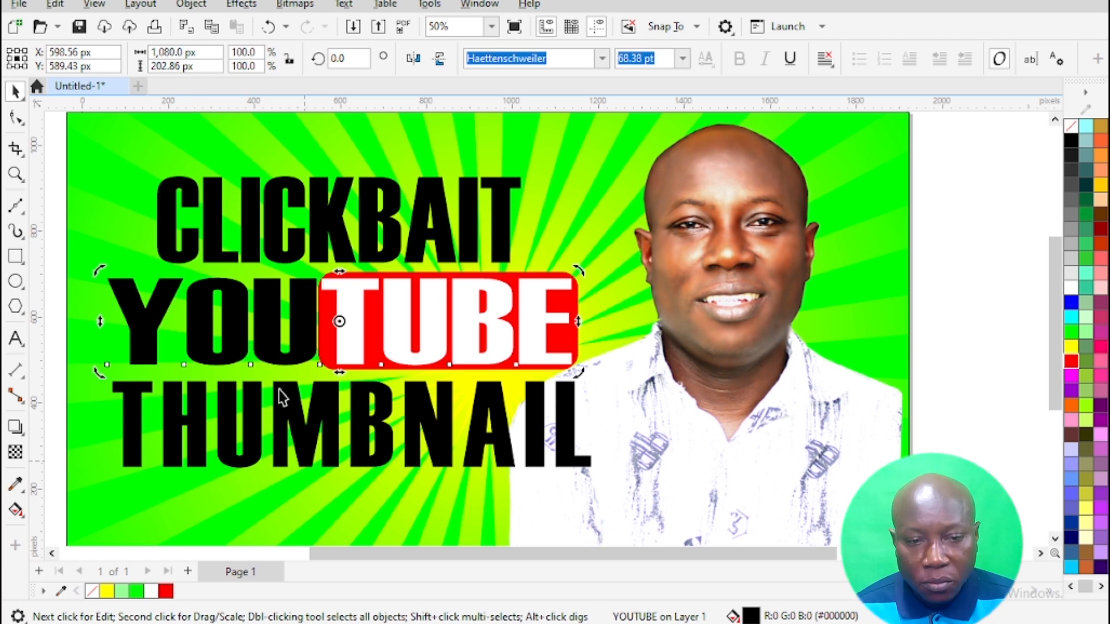
click(969, 299)
scroll(218, 307, down, 1)
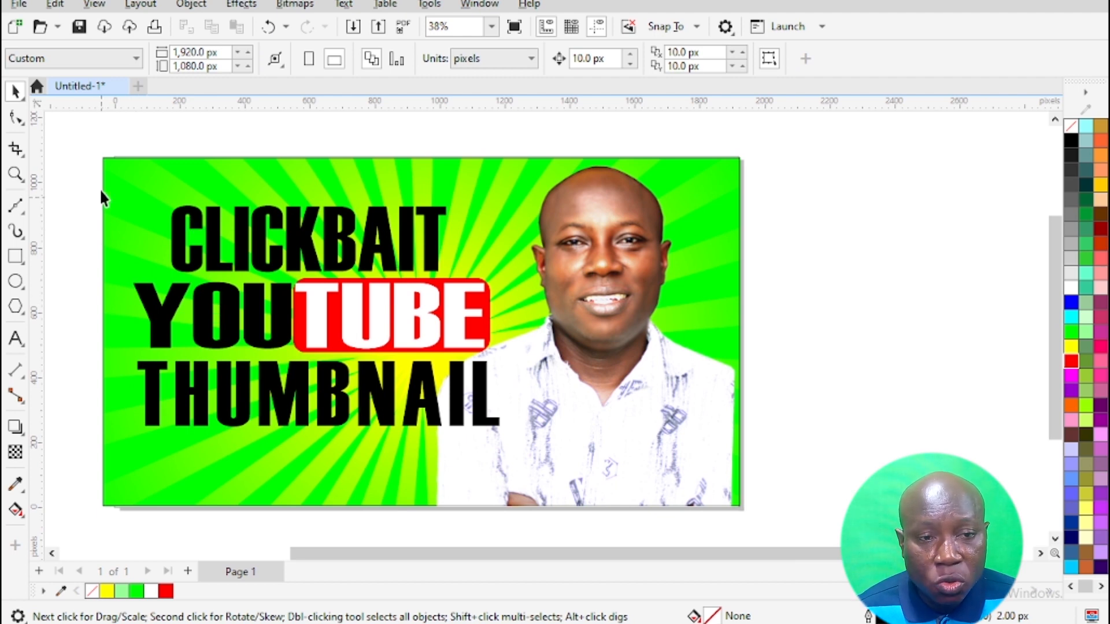
- Rotate the three headline lines and the red box together about 6.83° counterclockwise, and shift them slightly down and right
drag(61, 174, 526, 442)
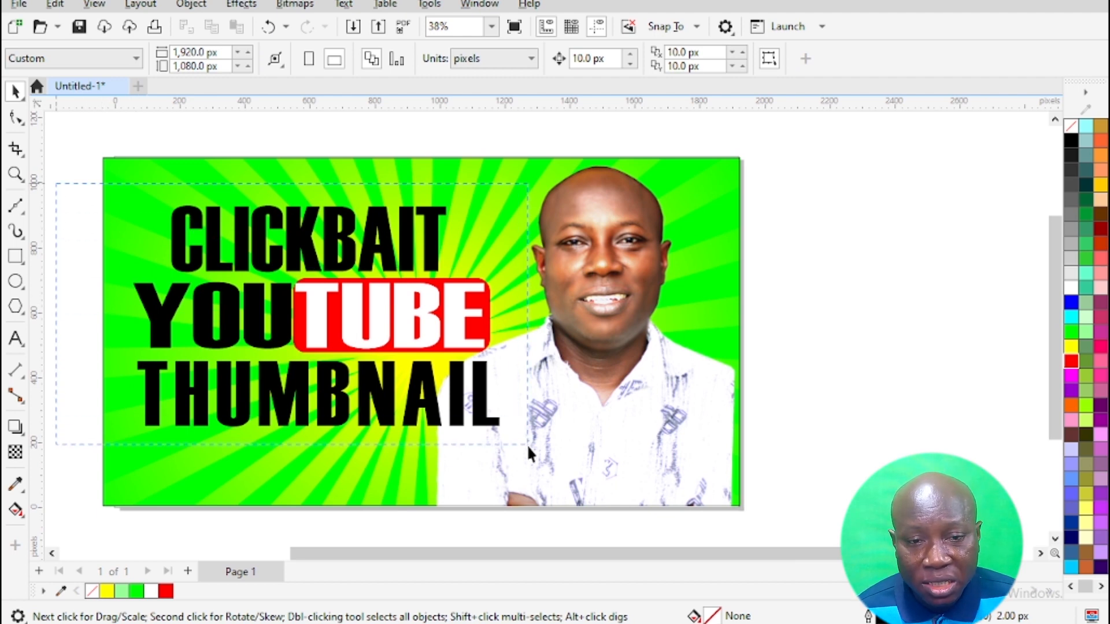
click(499, 429)
drag(520, 446, 512, 404)
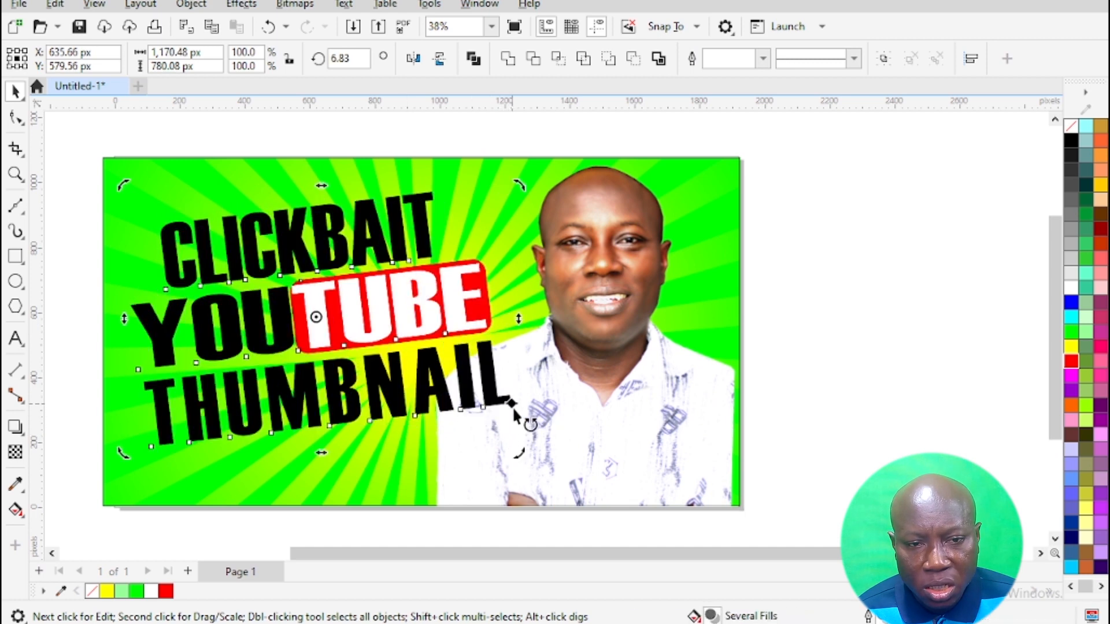
click(372, 373)
drag(372, 373, 386, 394)
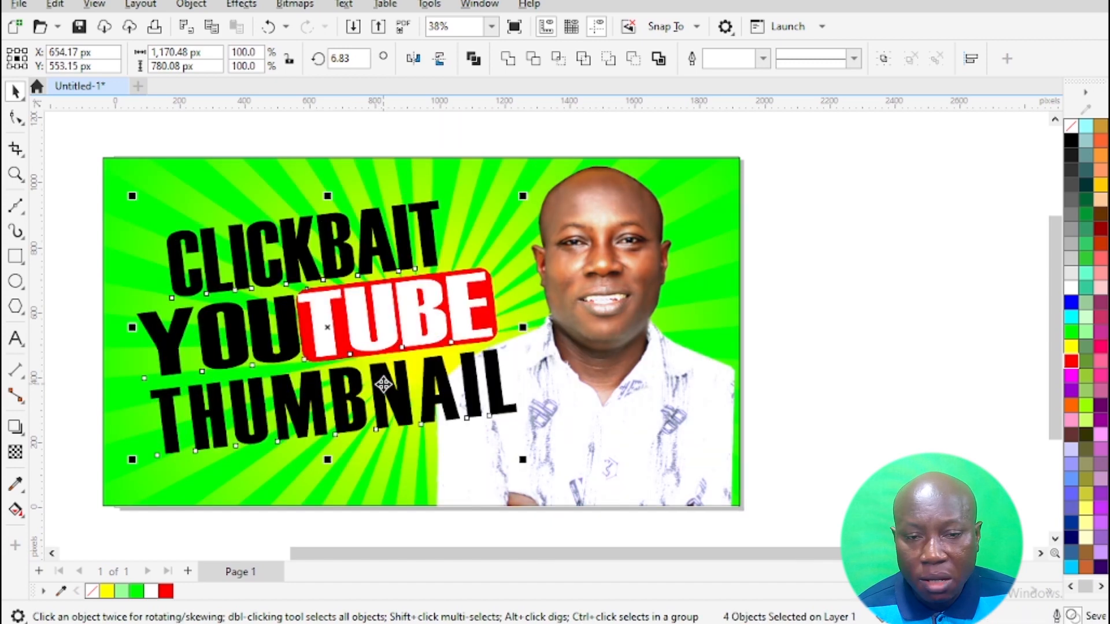
click(76, 242)
scroll(240, 366, up, 1)
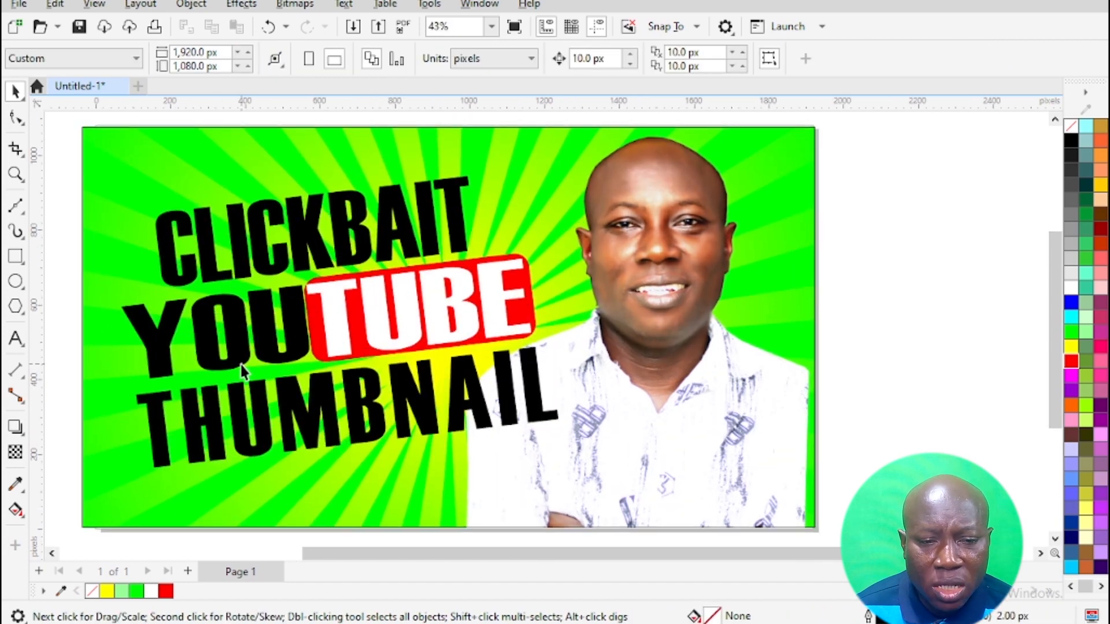
- Try a white fill and a black drop shadow on the word CLICKBAIT
click(260, 252)
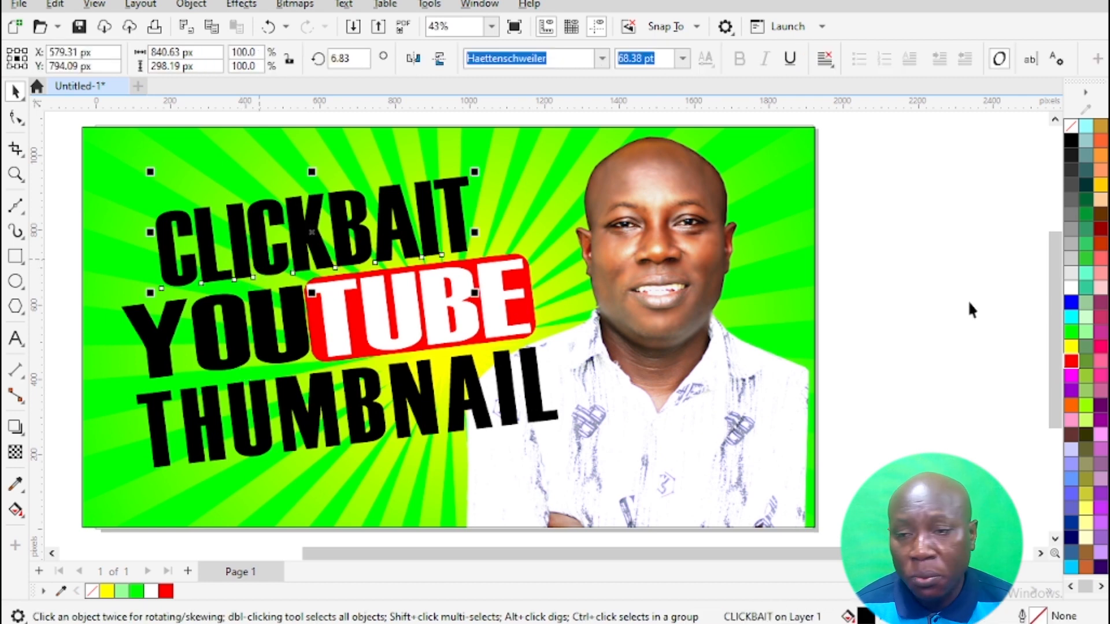
click(1072, 287)
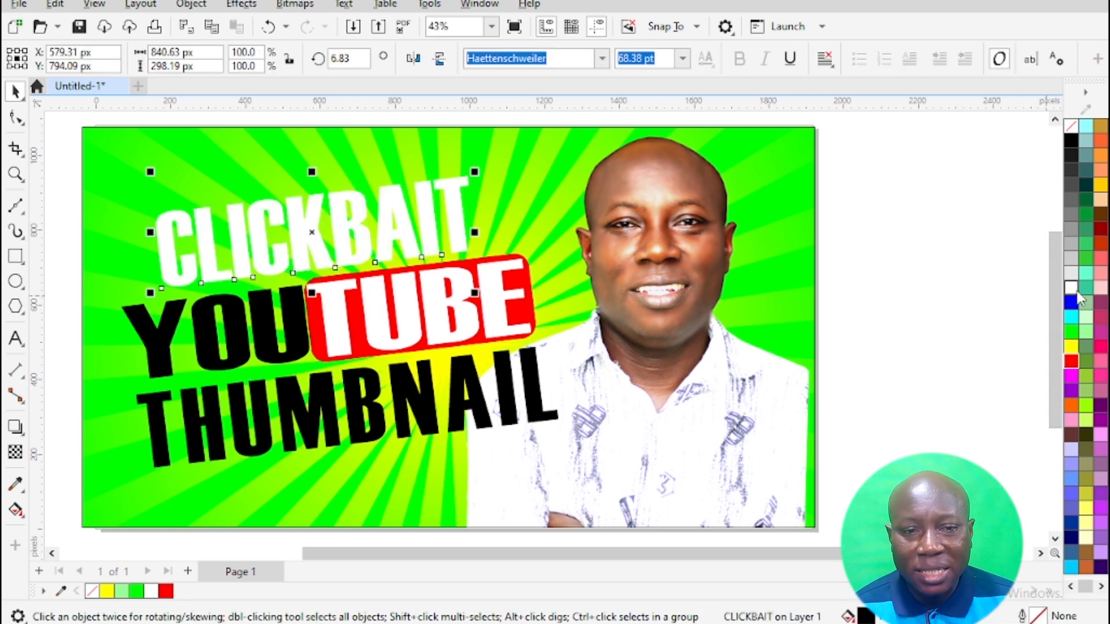
click(16, 430)
click(16, 430)
click(16, 432)
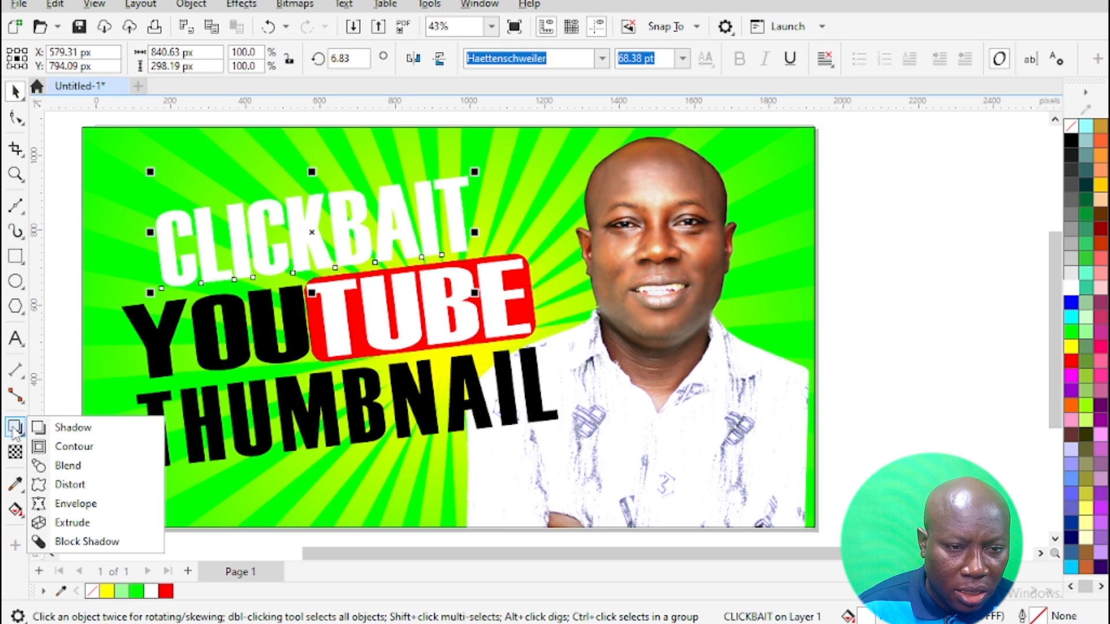
click(64, 428)
drag(311, 232, 337, 282)
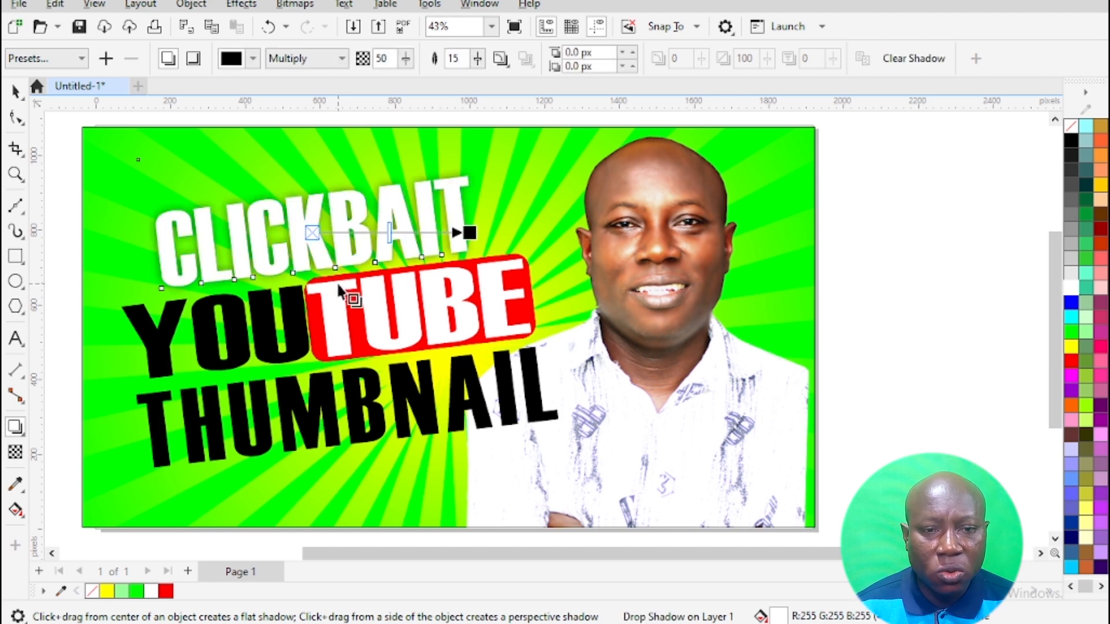
- Try raising the opacity of CLICKBAIT's drop shadow to 100 and repositioning the shadow
click(407, 59)
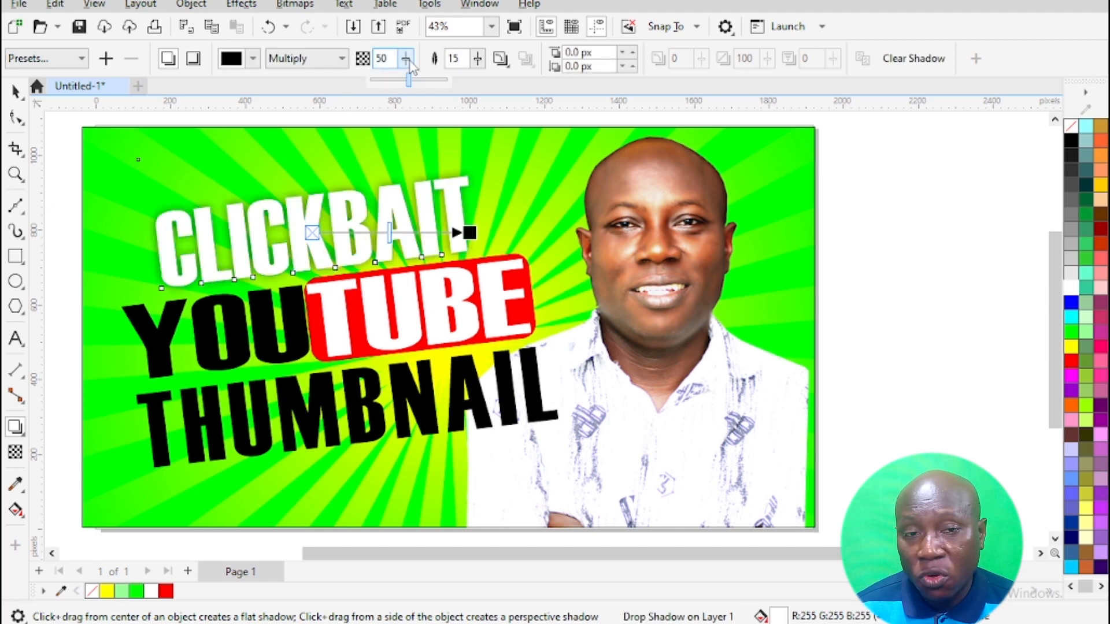
drag(408, 80, 472, 102)
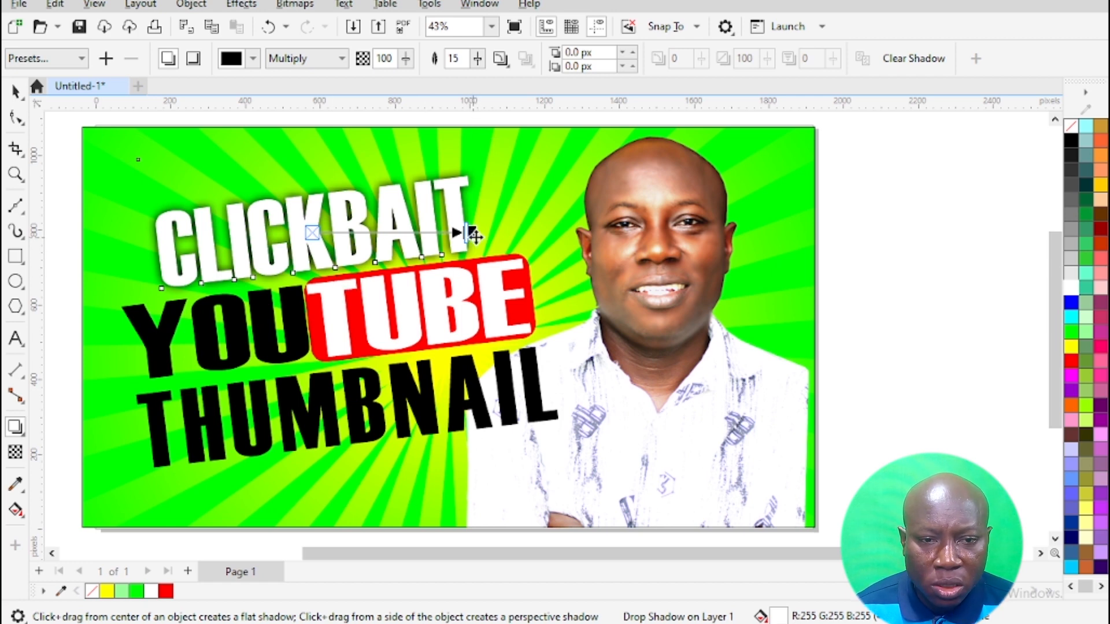
drag(474, 233, 444, 271)
- Undo the drop shadow and the white fill on CLICKBAIT
key(ctrl+z)
key(ctrl+z)
key(ctrl+z)
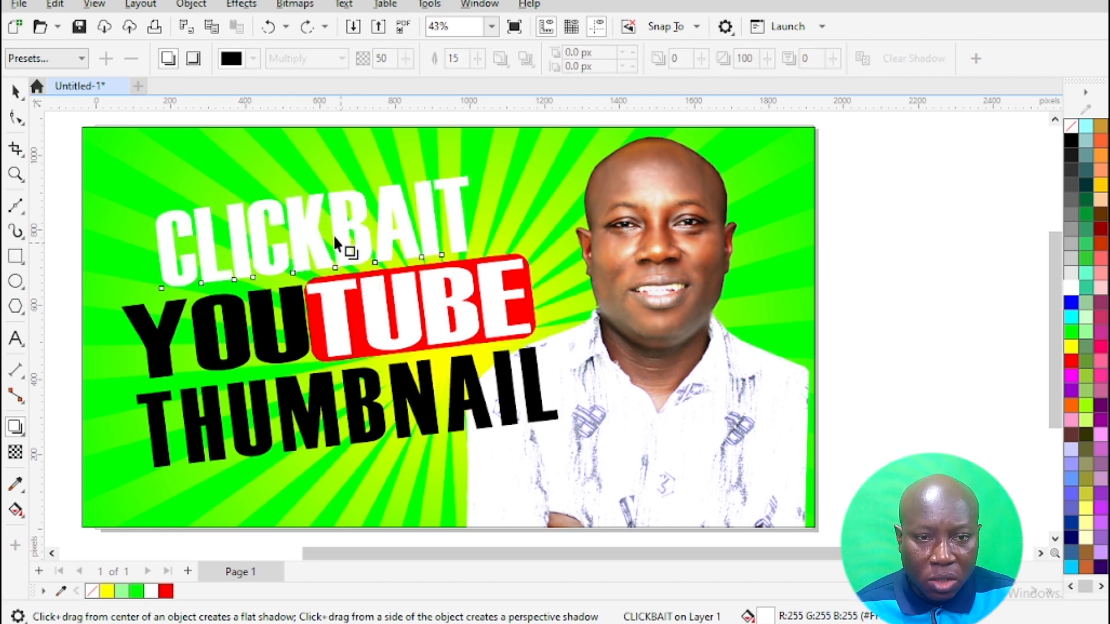
key(ctrl+z)
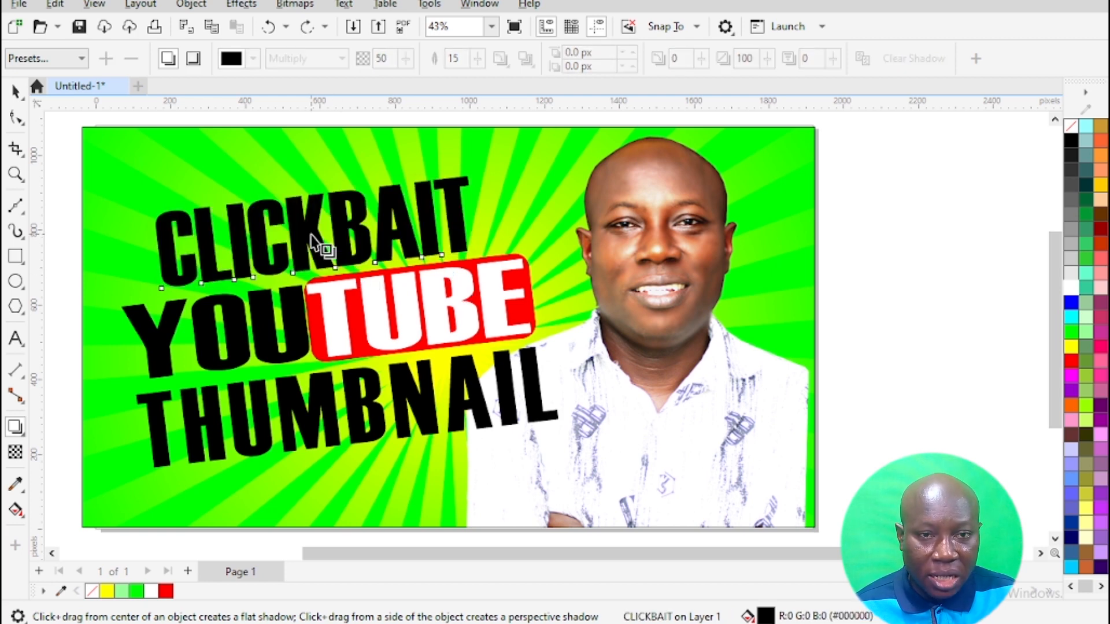
click(16, 91)
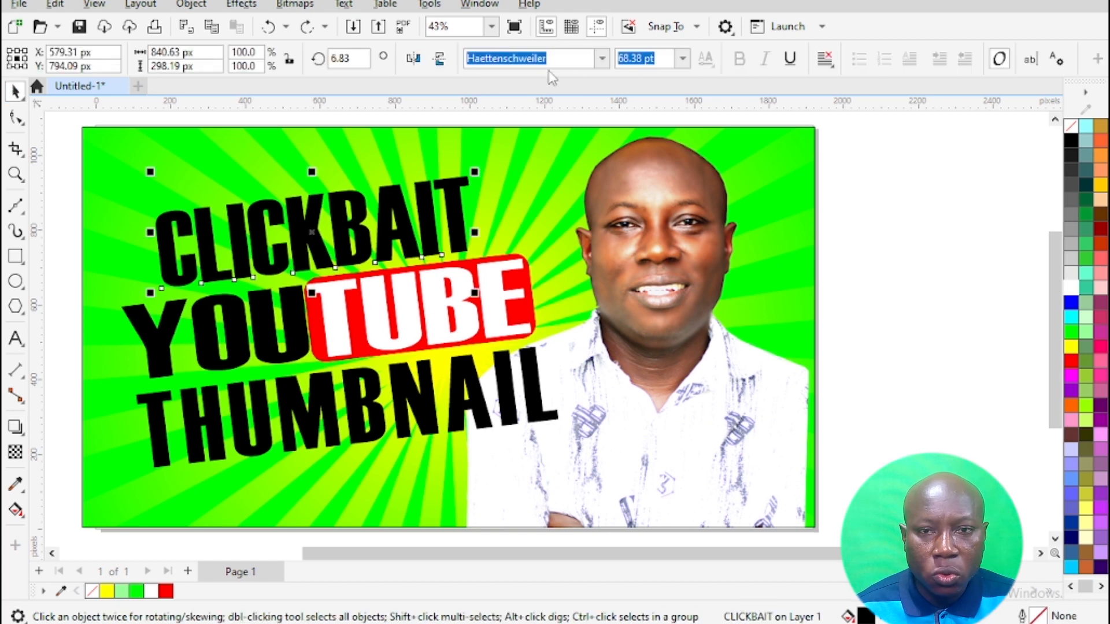
- Fill the word CLICKBAIT with white and add a black drop shadow offset about 3.72 px, -15 px at 100 opacity
click(1071, 287)
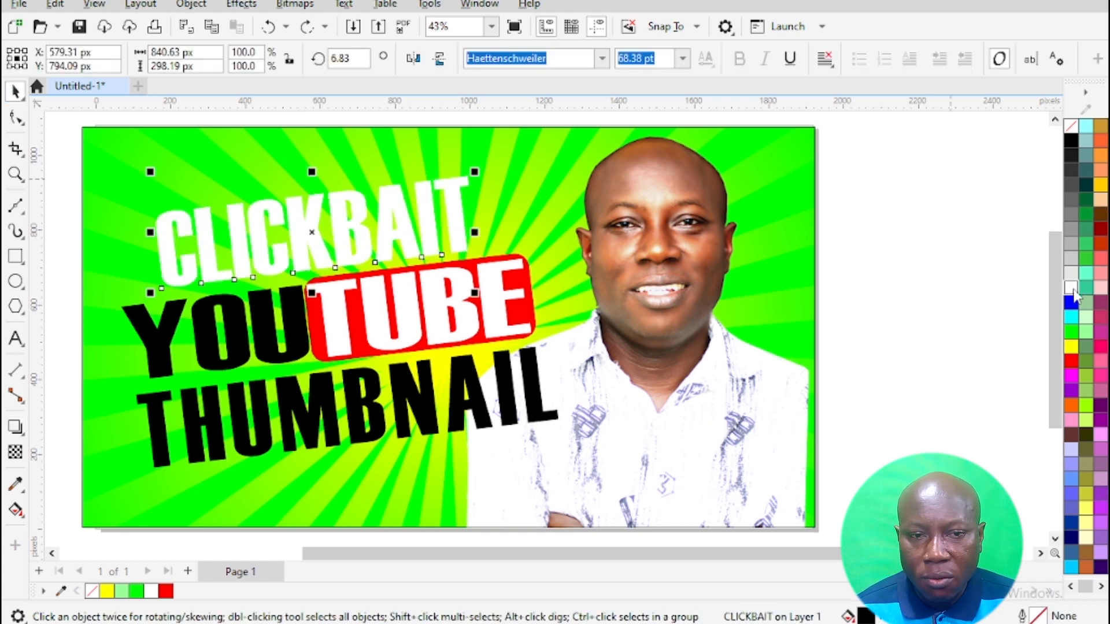
click(16, 426)
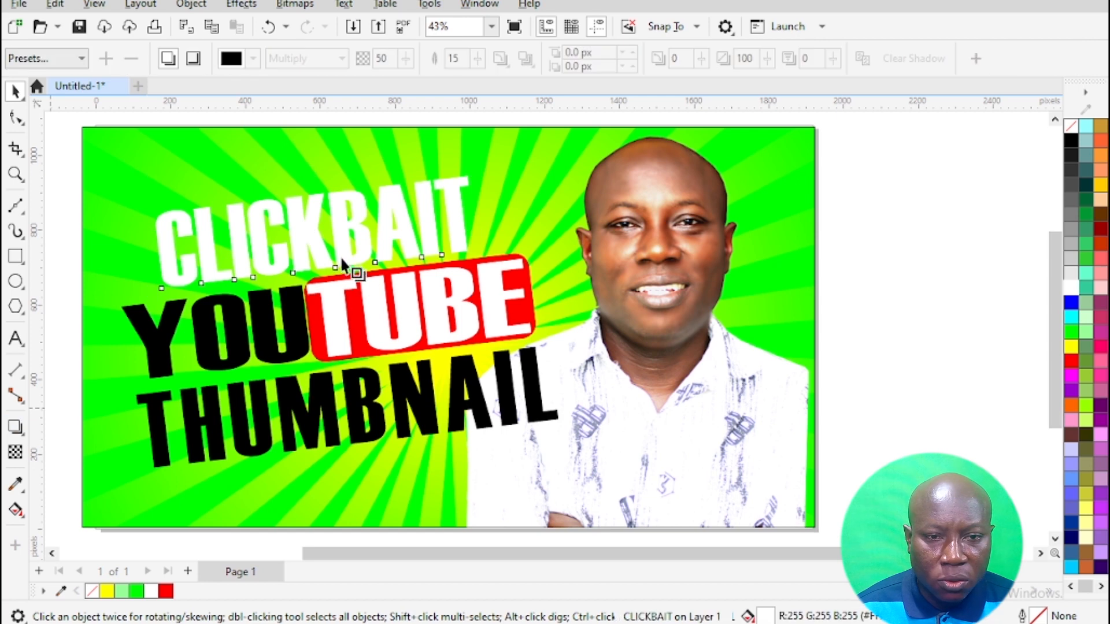
drag(313, 230, 327, 294)
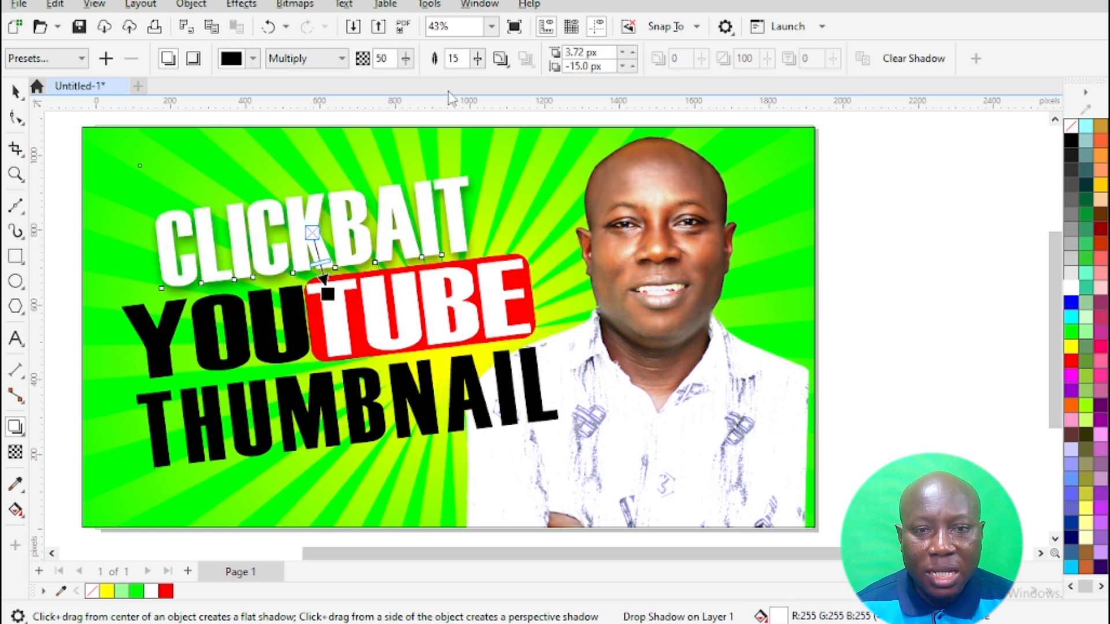
click(407, 59)
drag(410, 80, 453, 84)
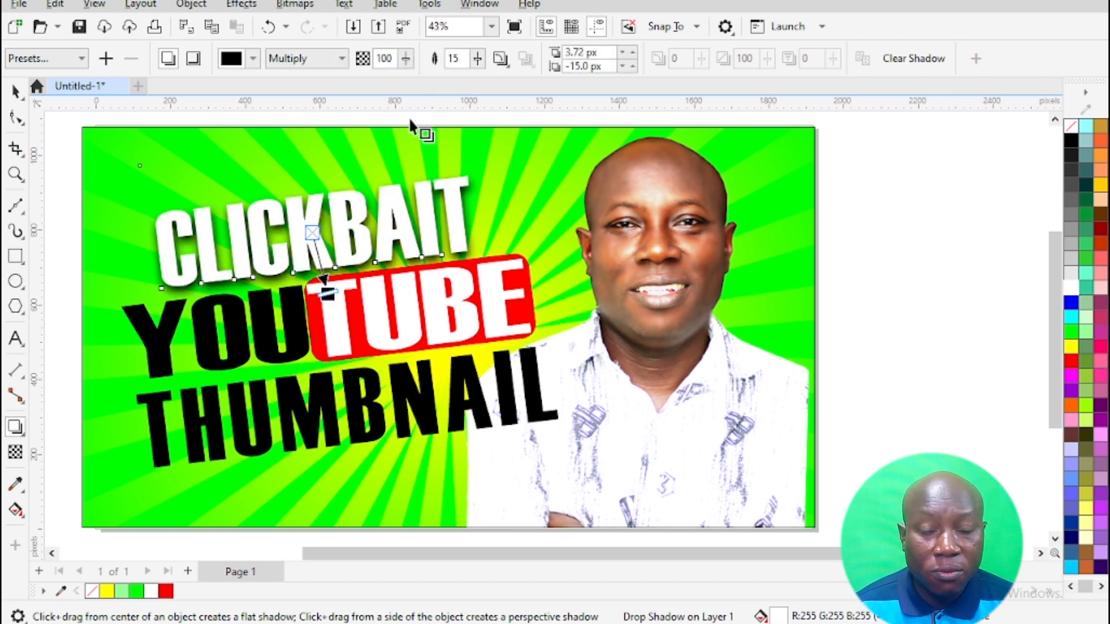
click(15, 93)
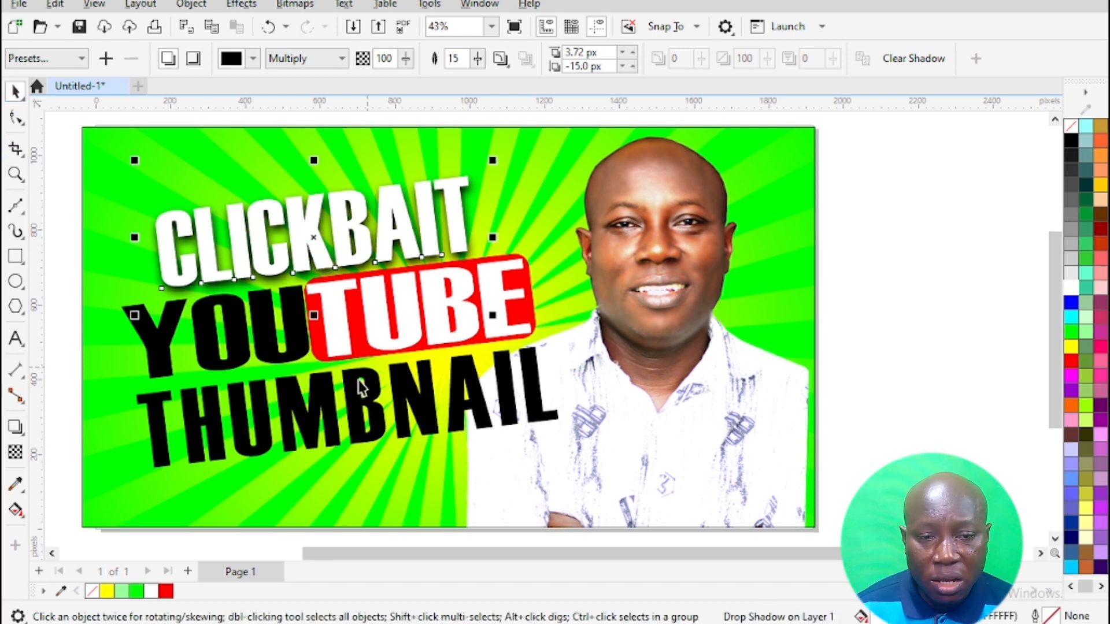
- Fill the word THUMBNAIL with white and add a black drop shadow offset about 4.44 px, -10.11 px
click(332, 419)
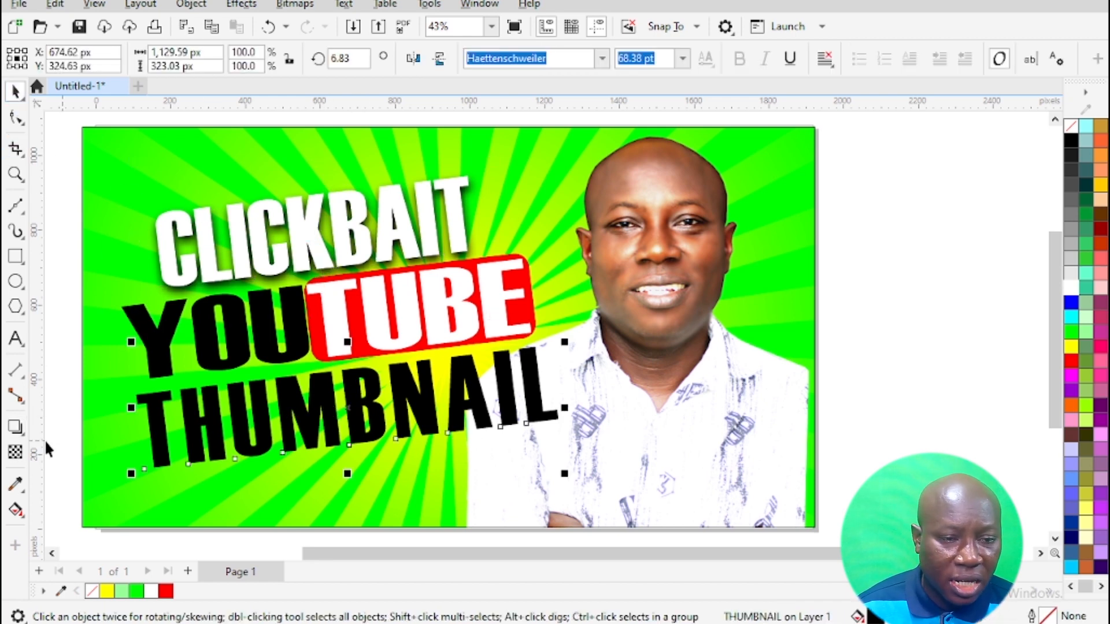
click(16, 428)
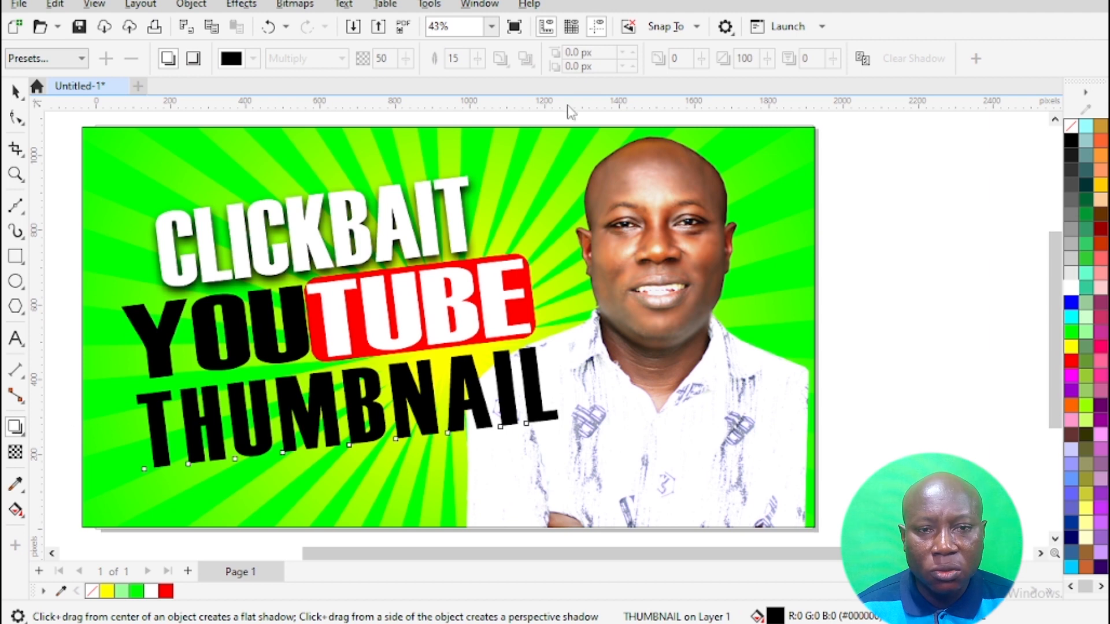
click(1071, 287)
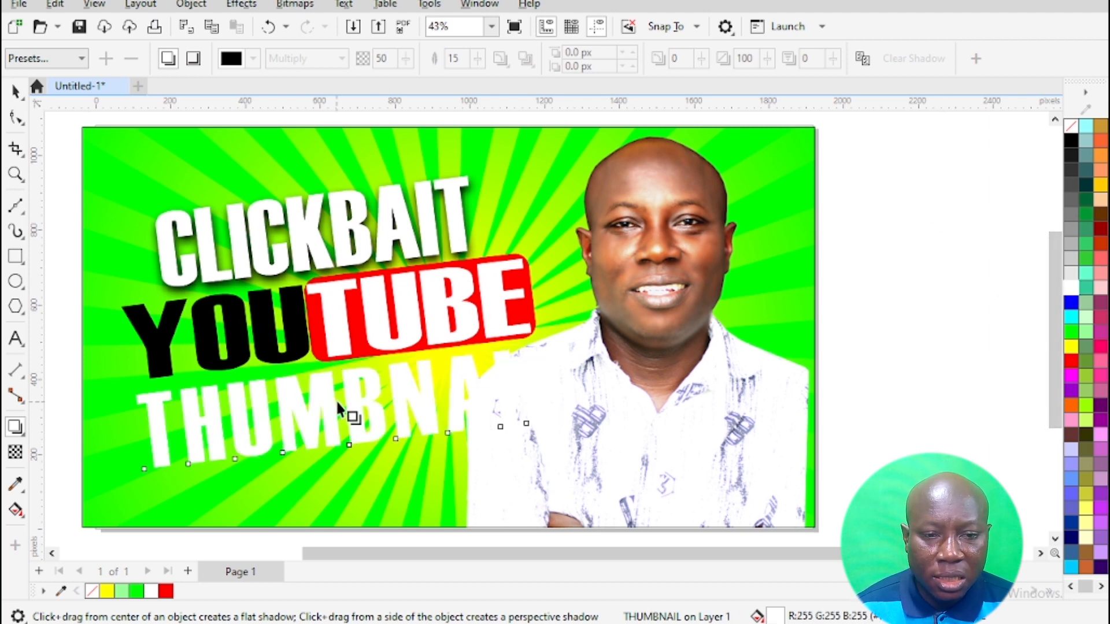
drag(347, 408, 376, 473)
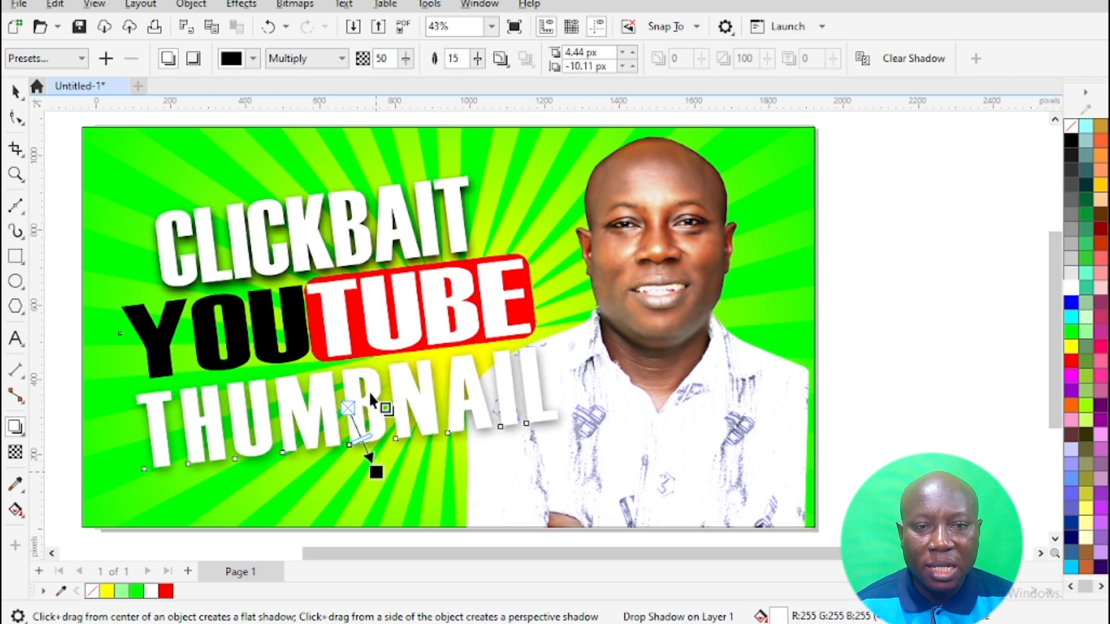
- Raise the opacity of THUMBNAIL's drop shadow to 100 and set its feathering direction to Outside
click(411, 59)
drag(411, 80, 468, 113)
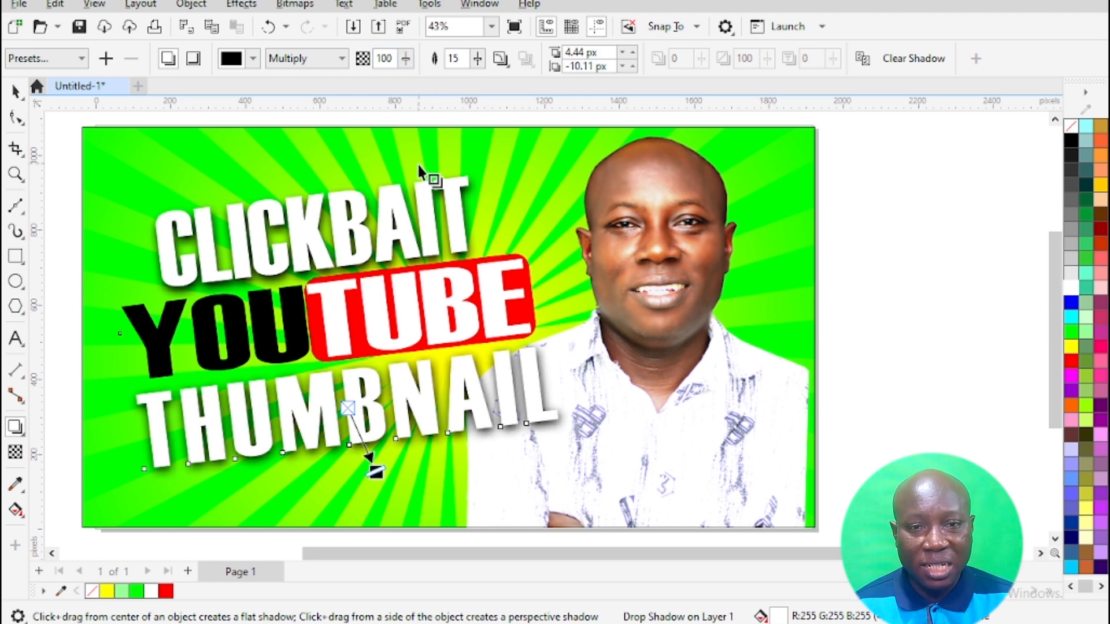
click(501, 58)
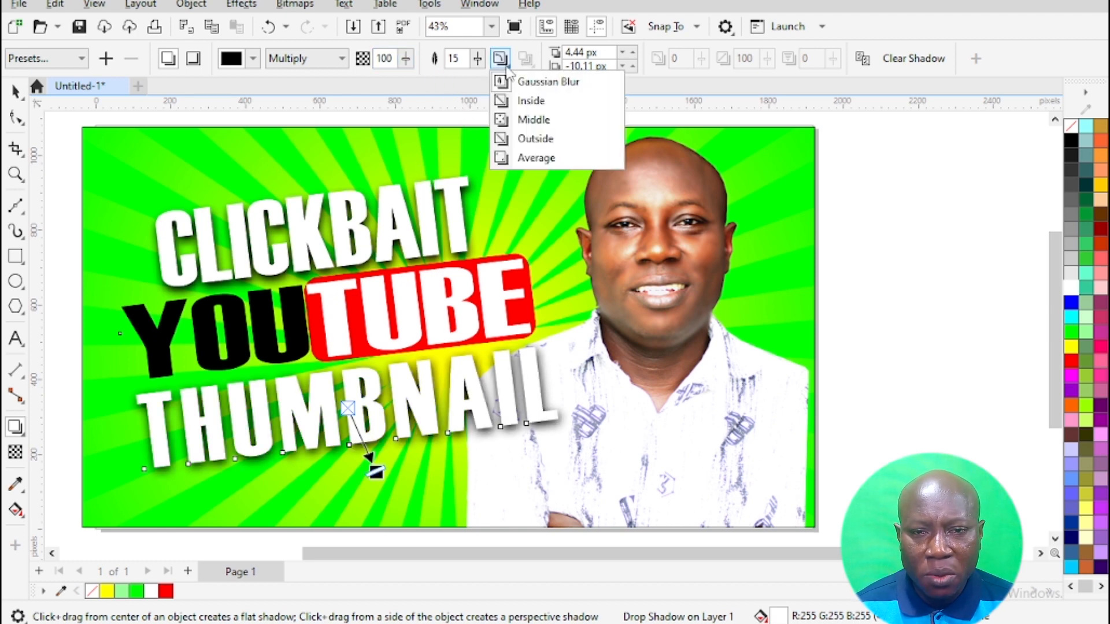
click(510, 139)
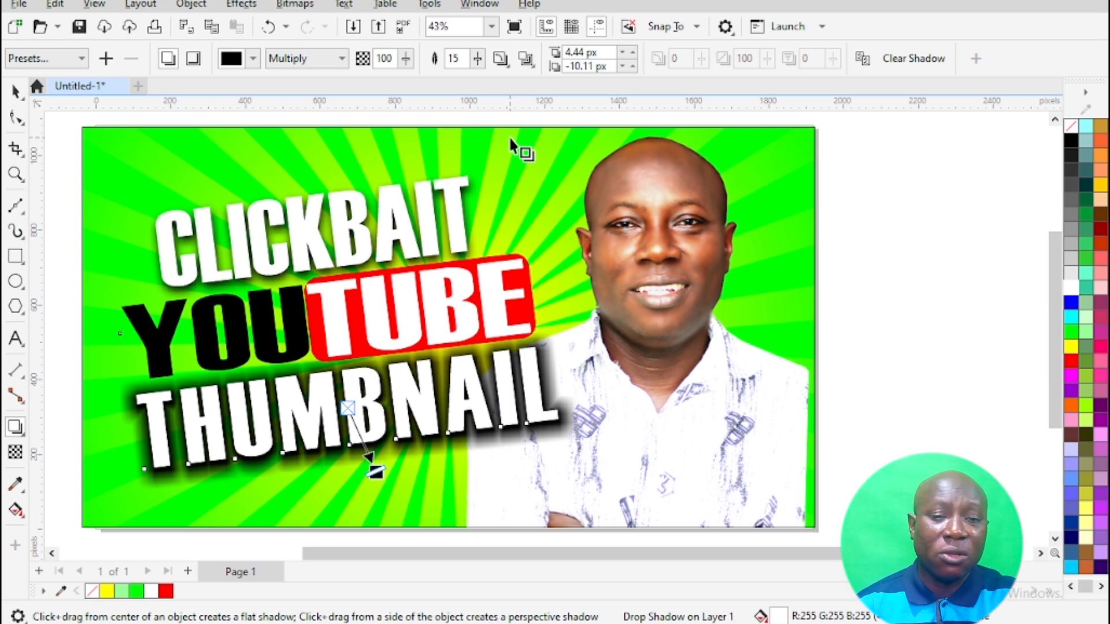
- Export only the selected word CLICKBAIT with its shadow to the Desktop as a JPG named CLICKBAIT, keeping the current JPEG settings
click(309, 238)
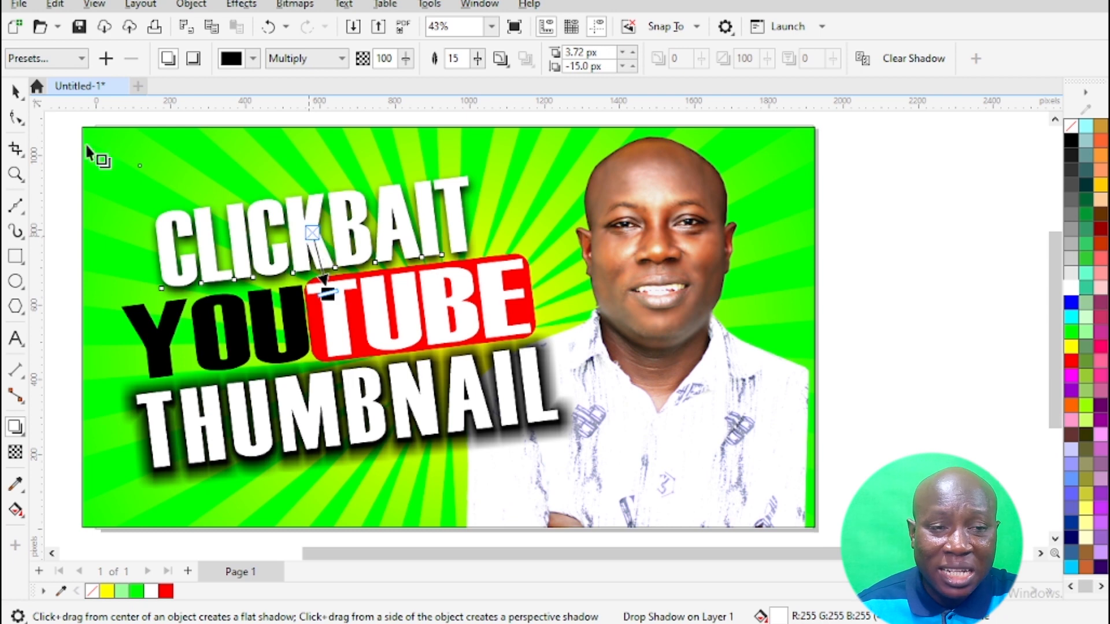
click(15, 91)
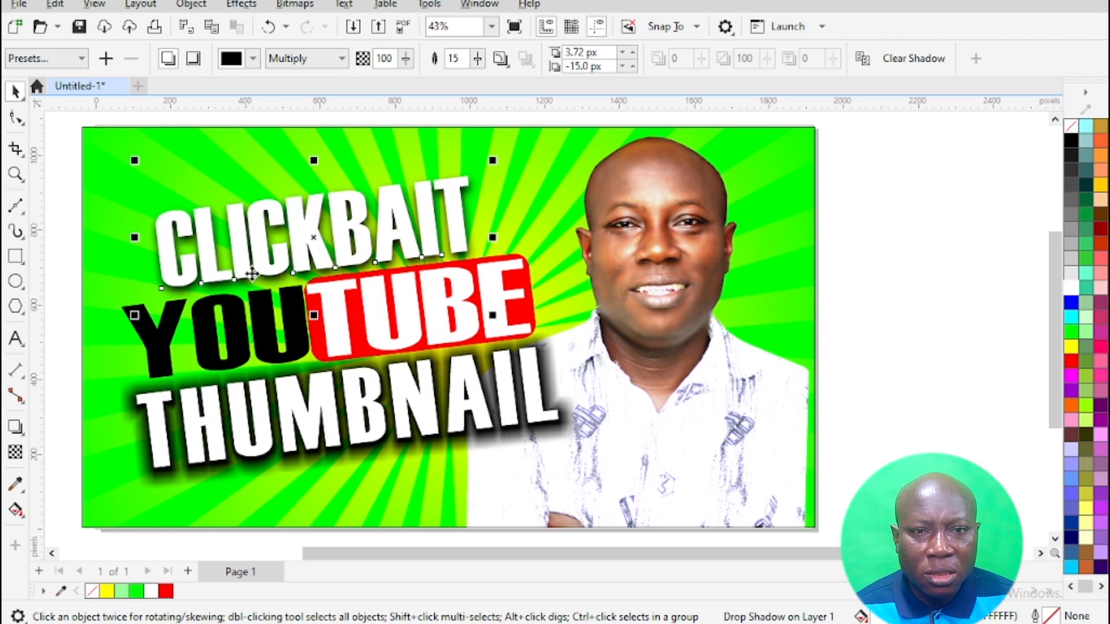
click(379, 27)
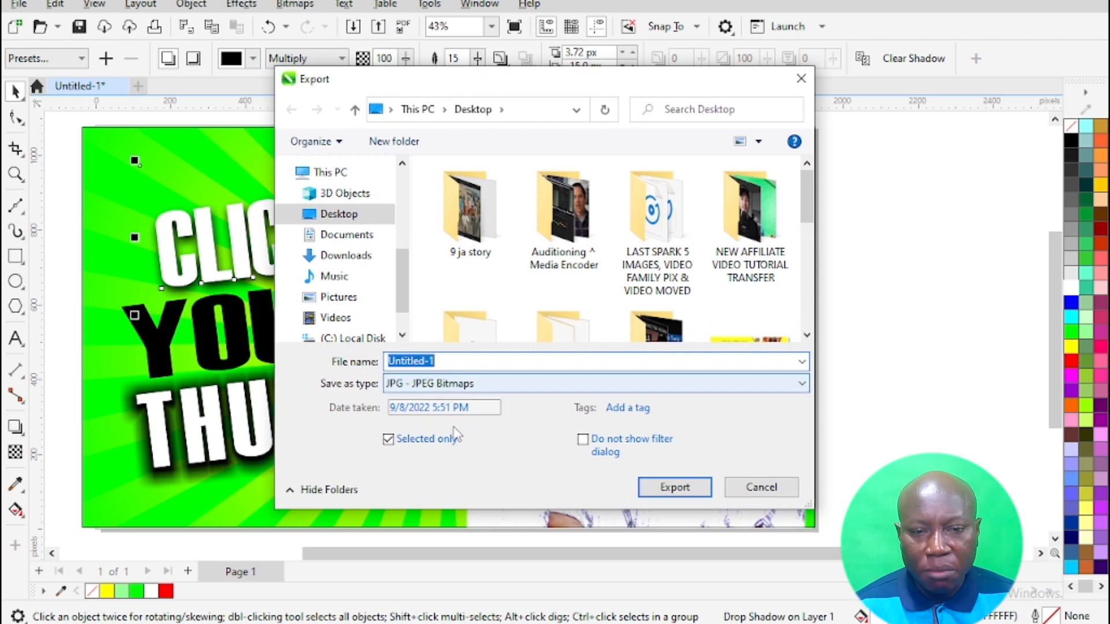
click(435, 384)
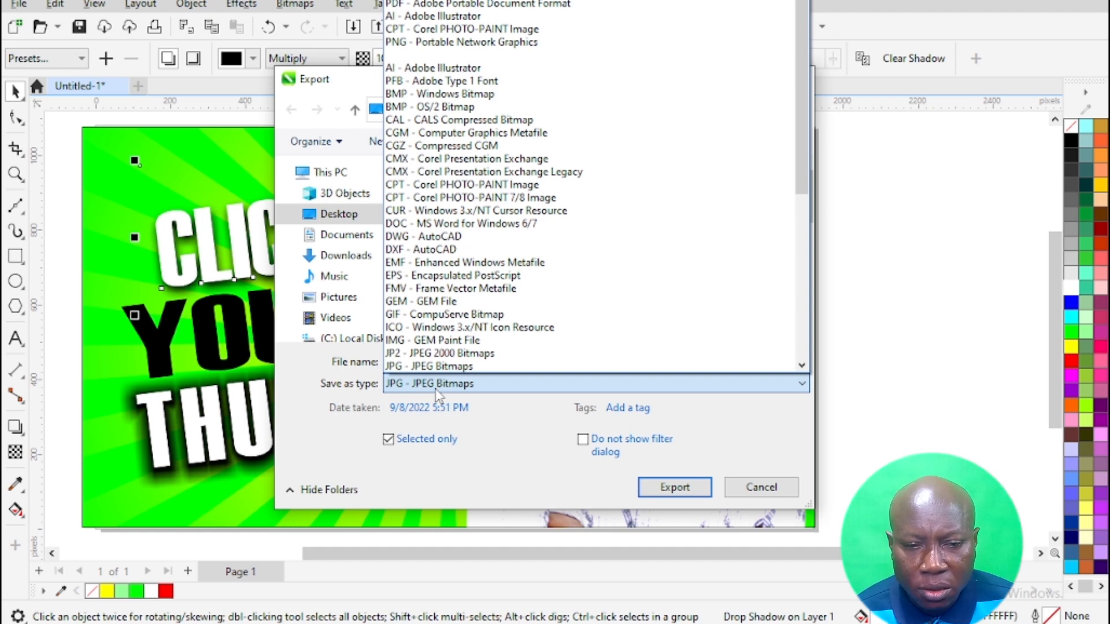
click(494, 446)
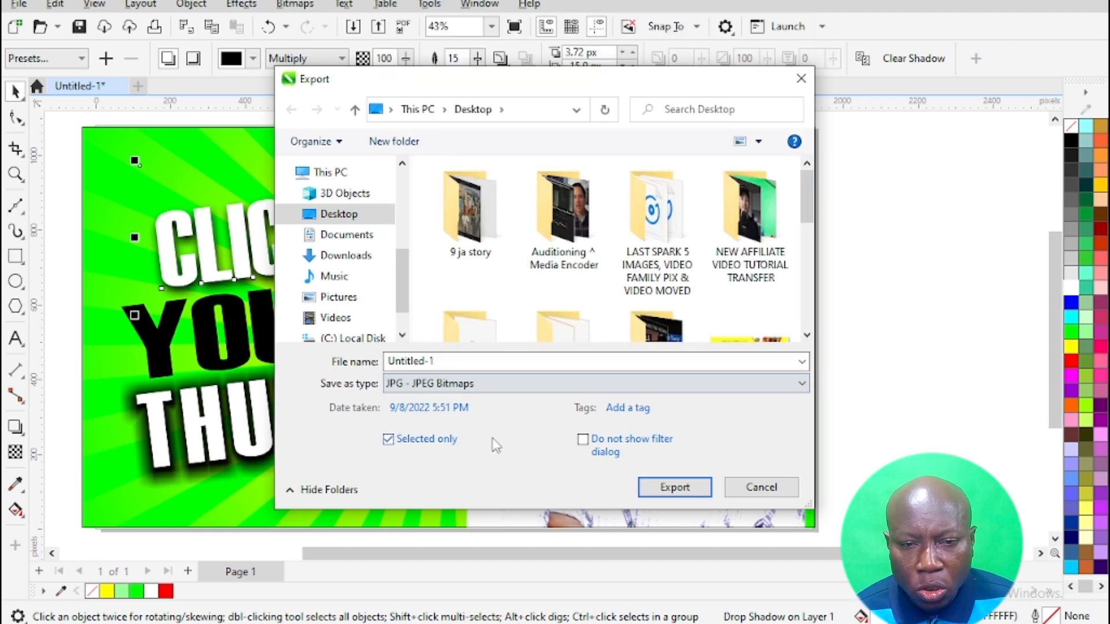
click(459, 364)
text(C)
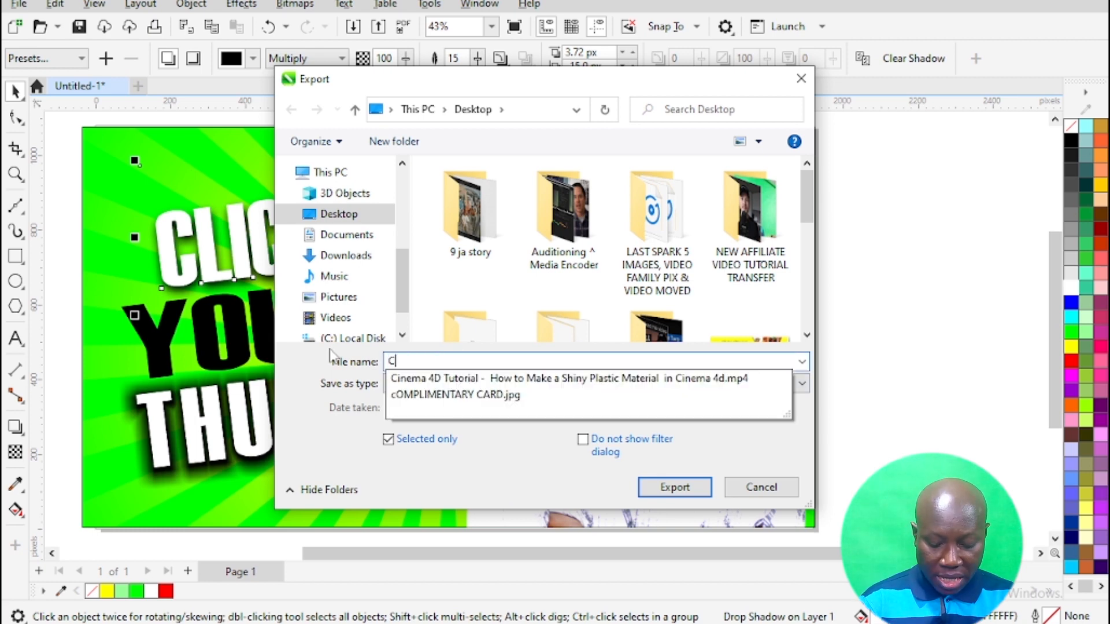
text(LICKBAIT)
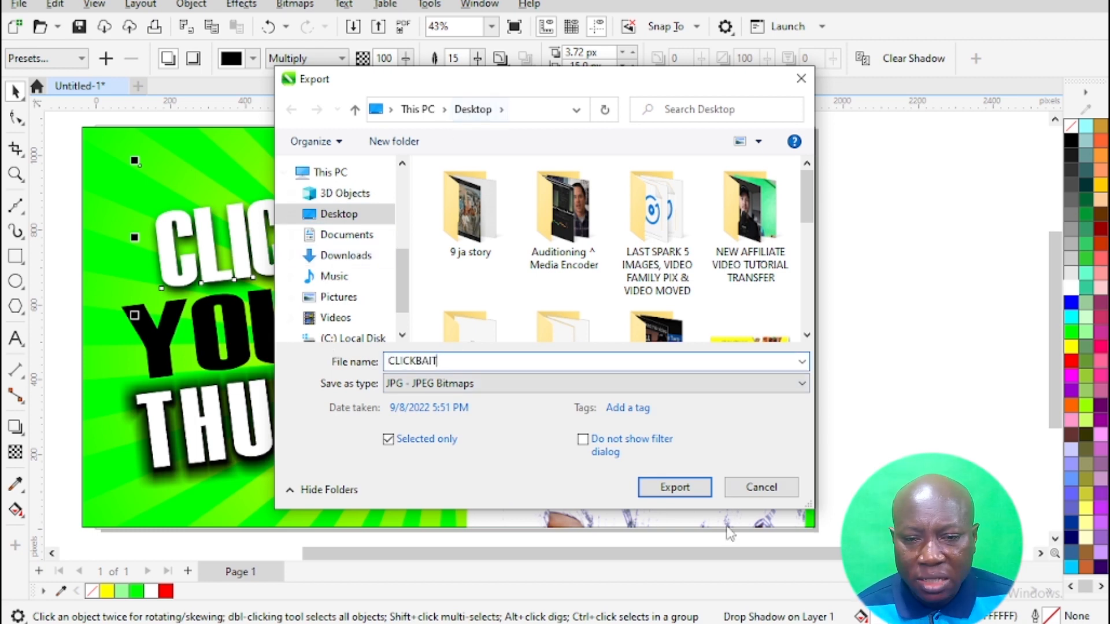
click(681, 491)
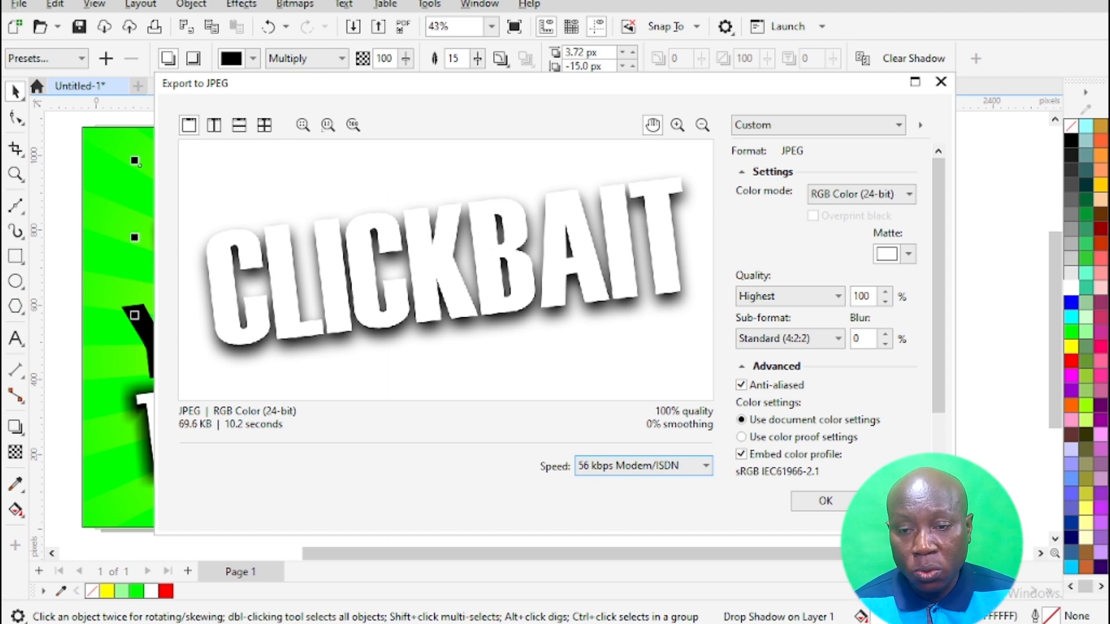
click(826, 500)
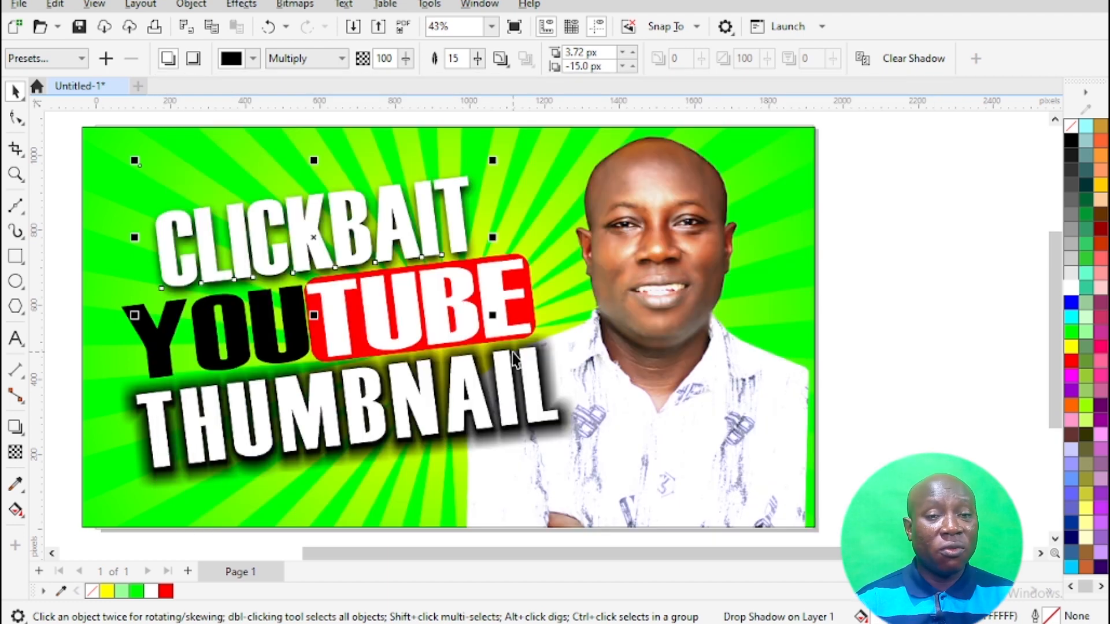